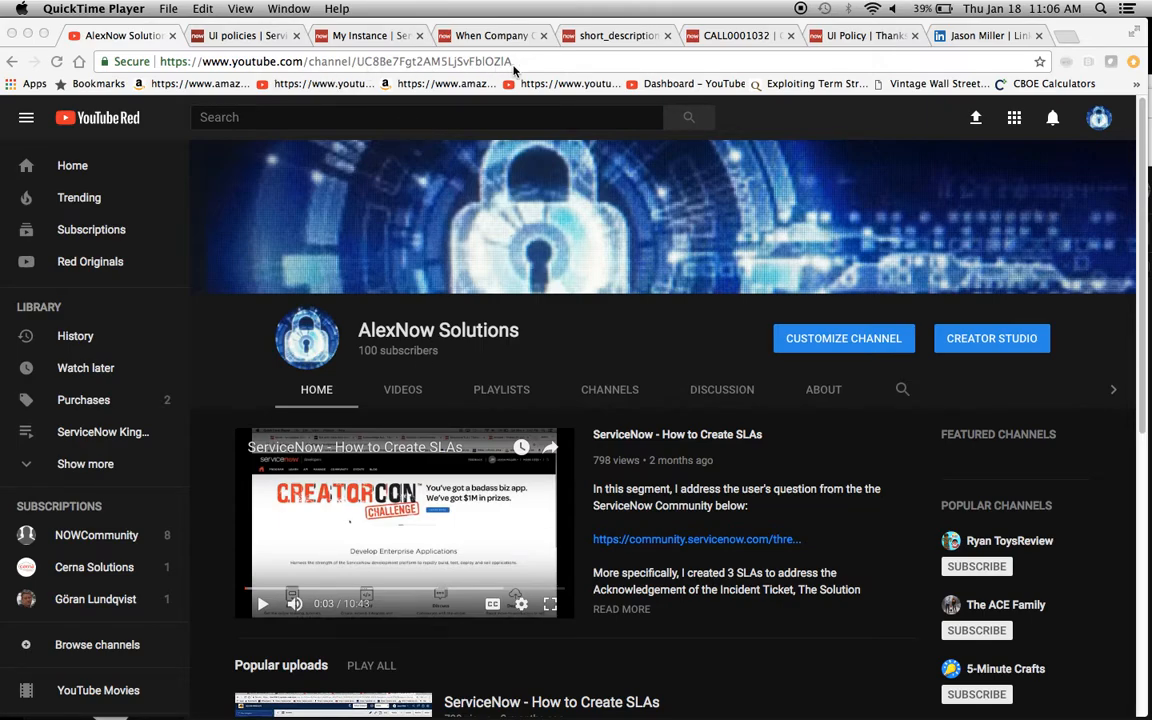
Review the ServiceNow UI policies documentation, examining the UI policy fields such as Order, Conditions, Global, Reverse if false, On load and Inherit.
{"action": "left_click", "coordinate": [588, 355]}
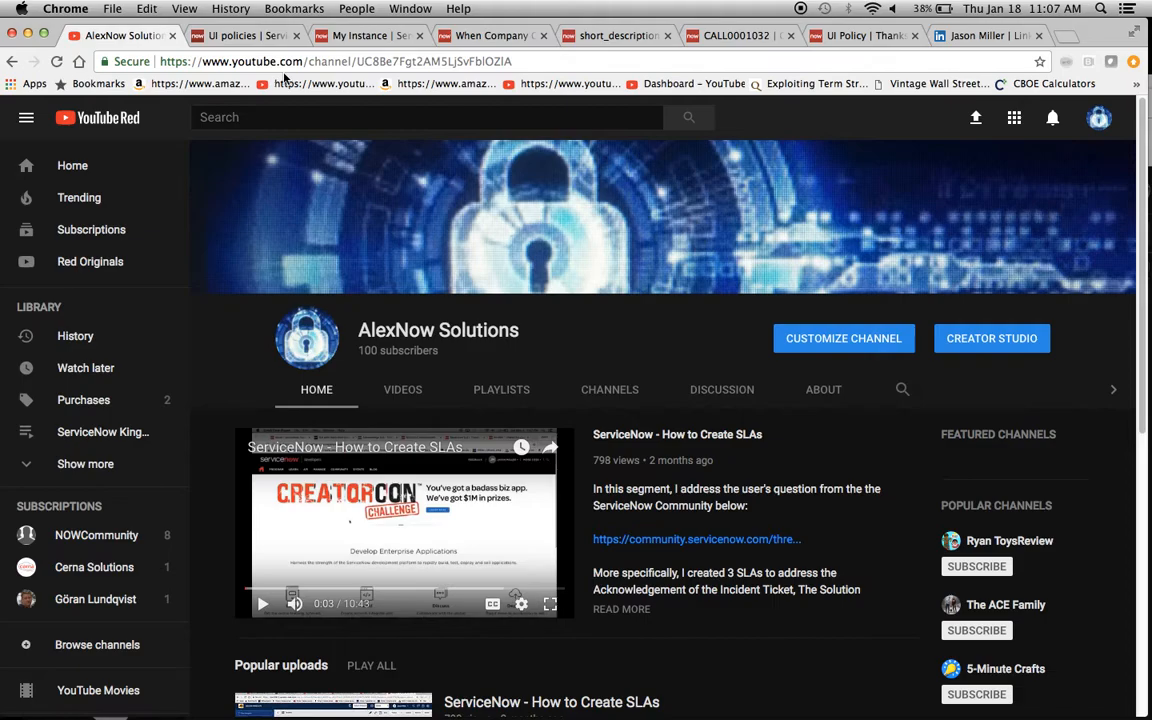
{"action": "left_click", "coordinate": [245, 35]}
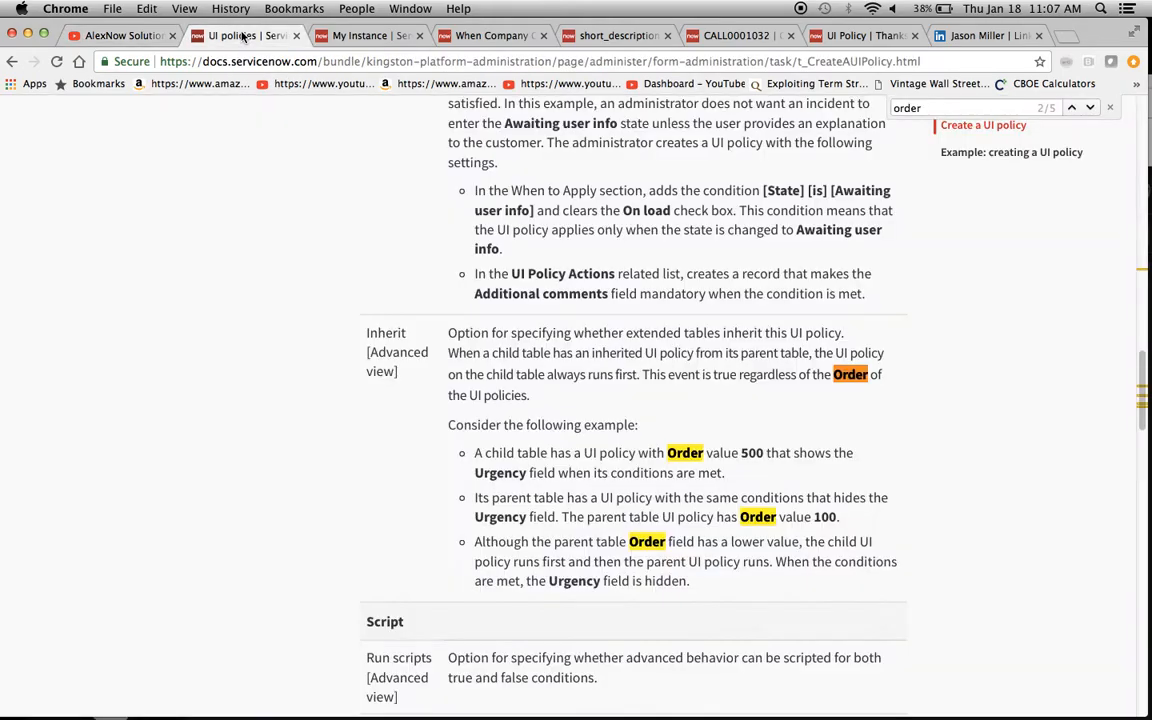
{"action": "scroll", "coordinate": [535, 230], "scroll_direction": "up", "scroll_amount": 15}
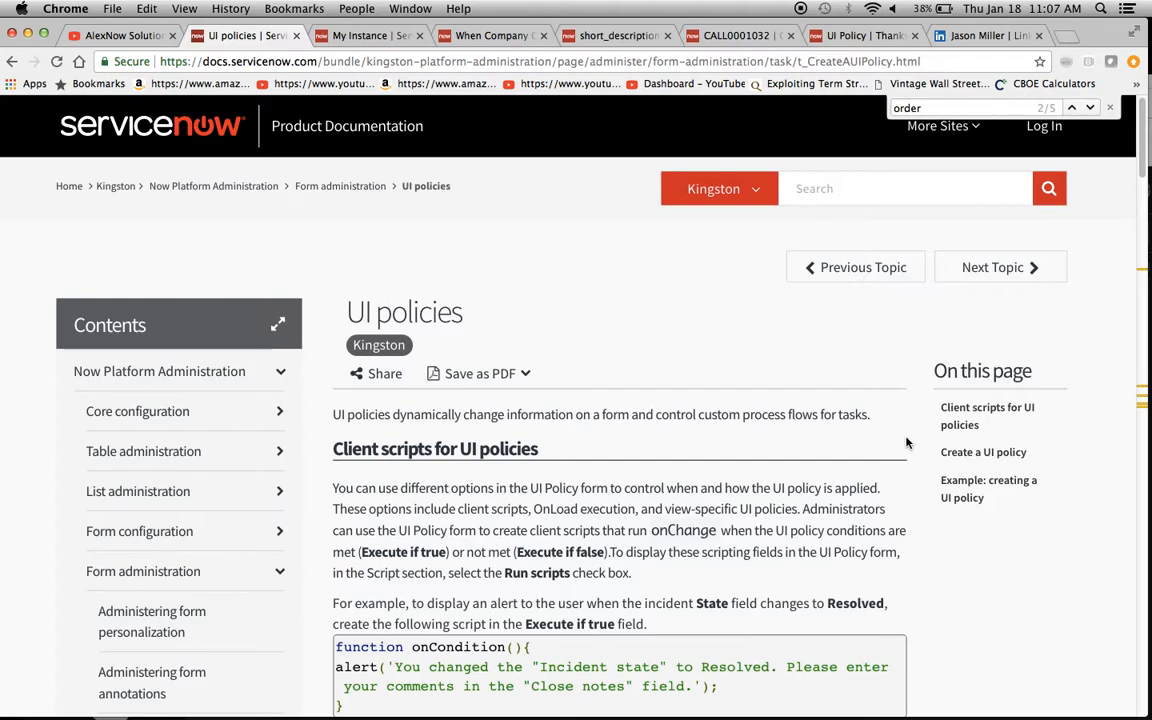
{"action": "scroll", "coordinate": [907, 443], "scroll_direction": "down", "scroll_amount": 10}
{"action": "scroll", "coordinate": [907, 443], "scroll_direction": "down", "scroll_amount": 15}
{"action": "scroll", "coordinate": [907, 443], "scroll_direction": "down", "scroll_amount": 1}
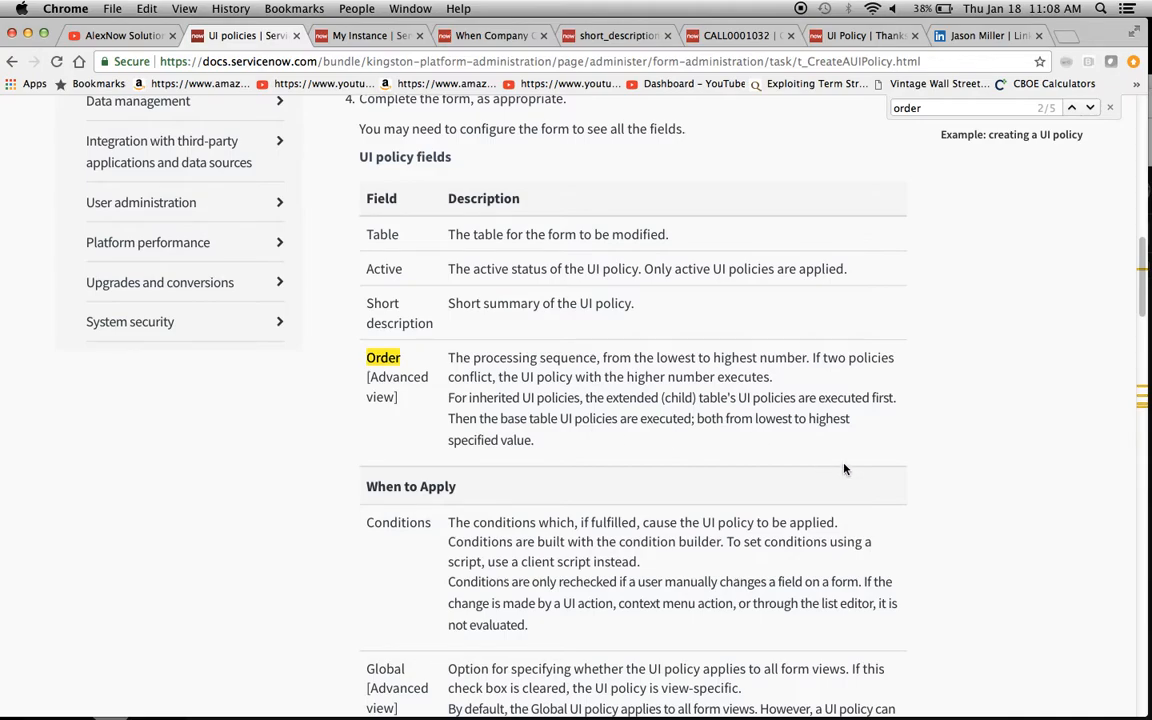
{"action": "scroll", "coordinate": [929, 457], "scroll_direction": "down", "scroll_amount": 10}
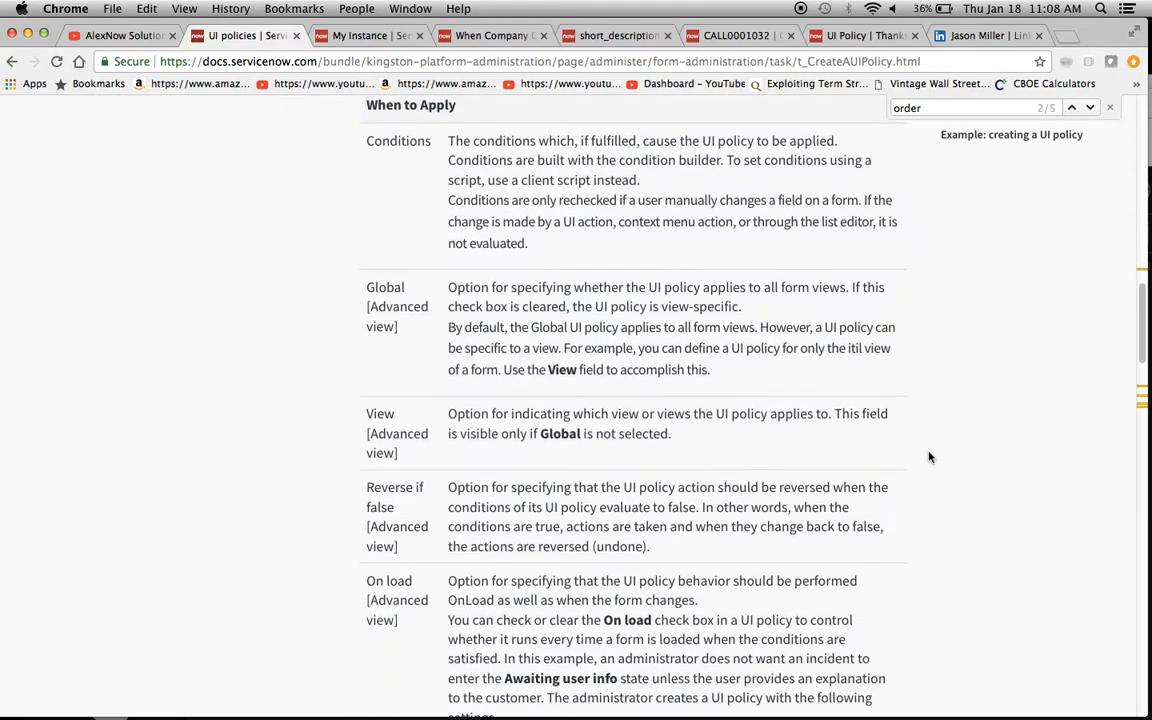
{"action": "scroll", "coordinate": [929, 457], "scroll_direction": "down", "scroll_amount": 1}
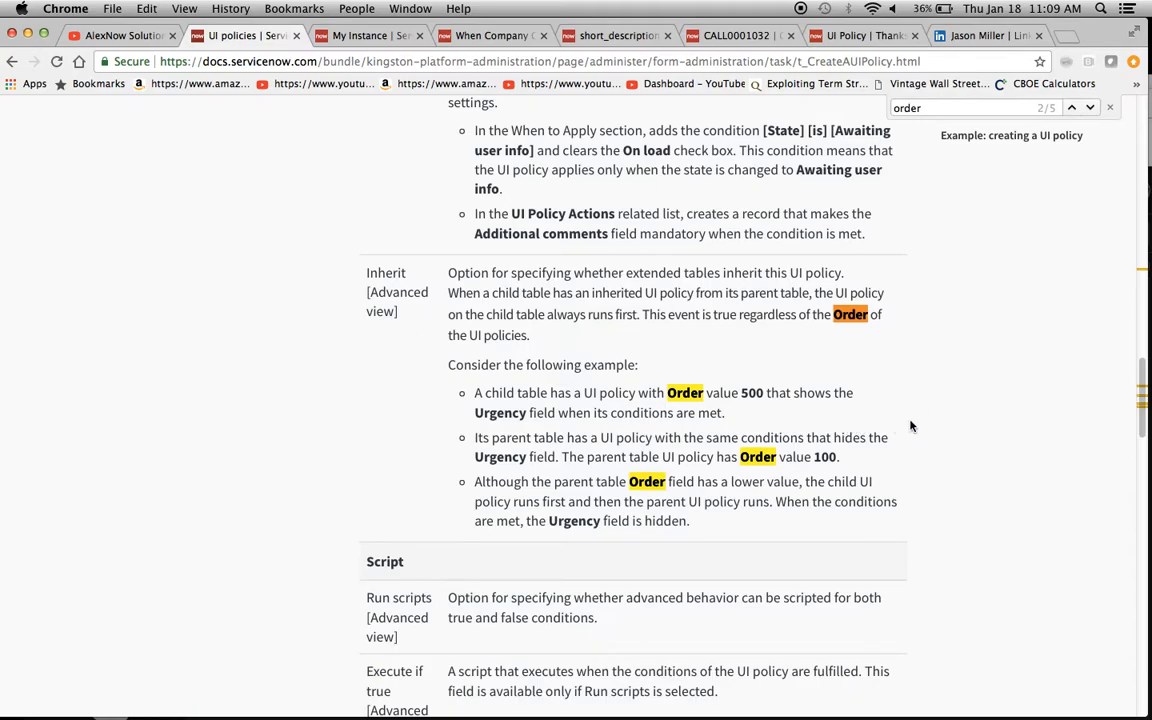
Open the Calls list with new_call.list and start a new Call record.
{"action": "left_click", "coordinate": [485, 36]}
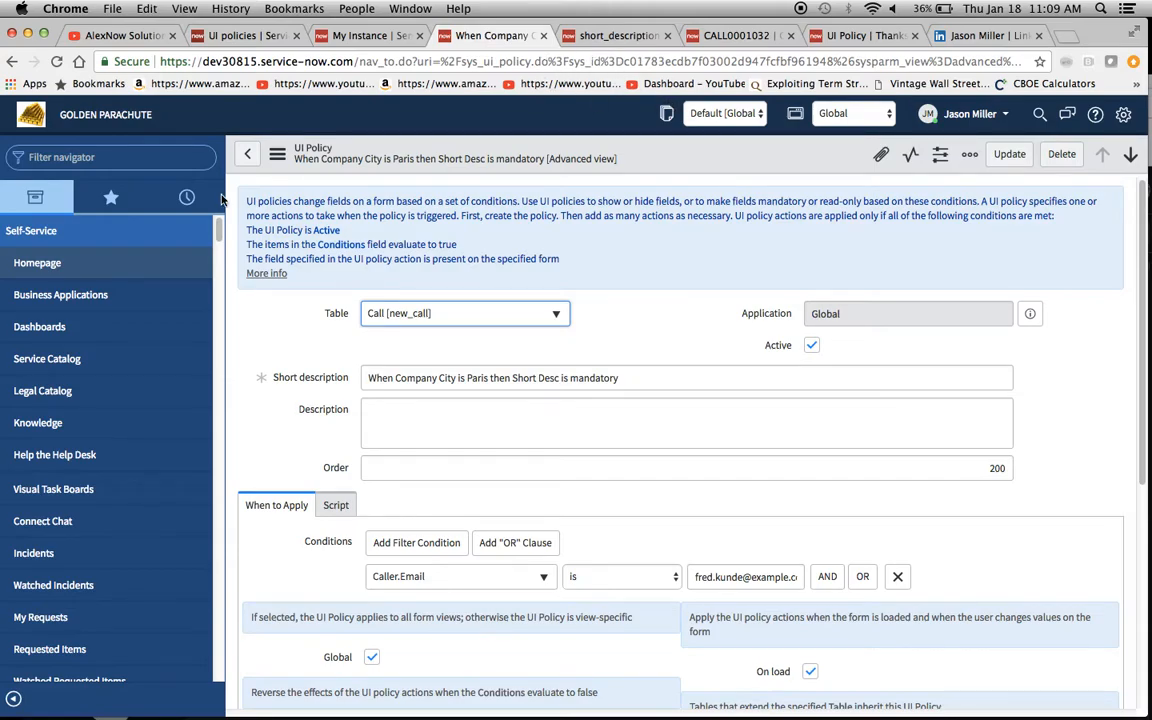
{"action": "left_click", "coordinate": [110, 157]}
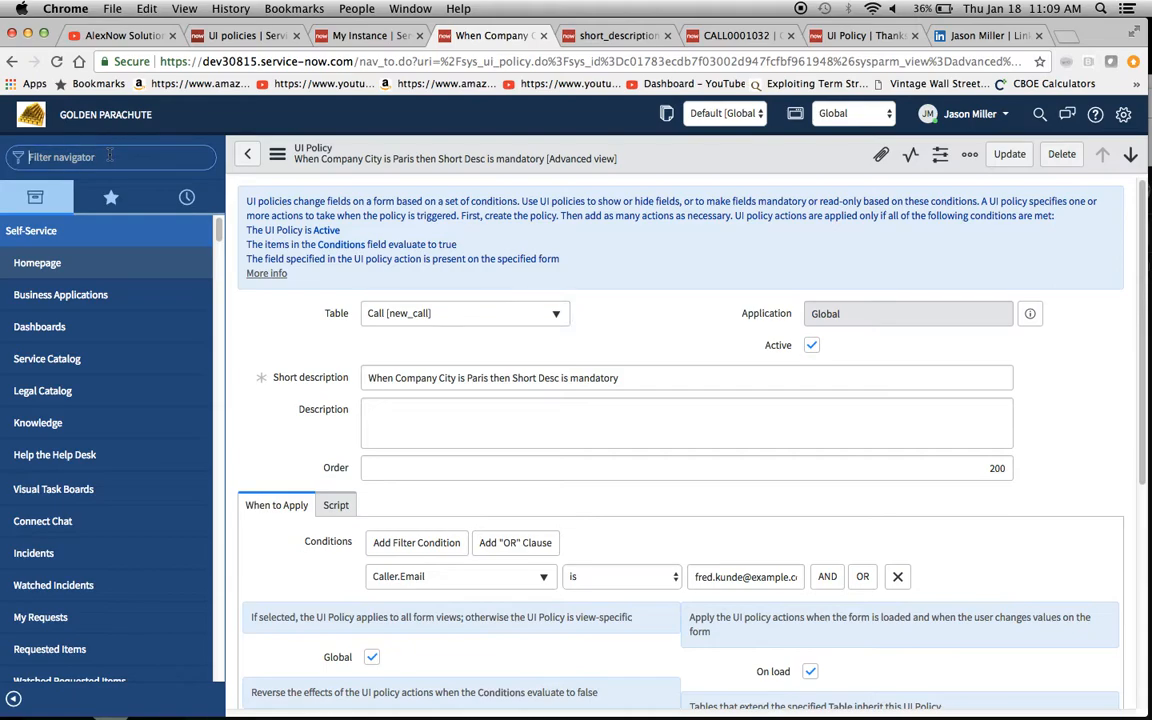
{"action": "type", "text": "new_ca"}
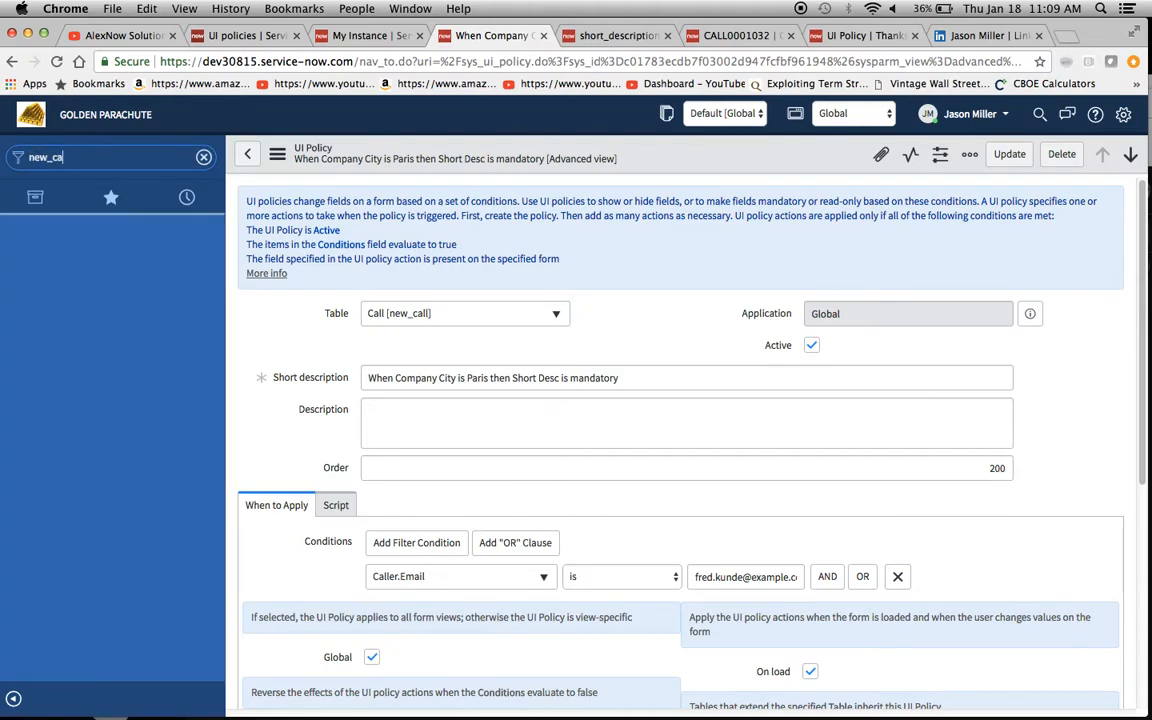
{"action": "type", "text": "ll.list"}
{"action": "key", "text": "Return"}
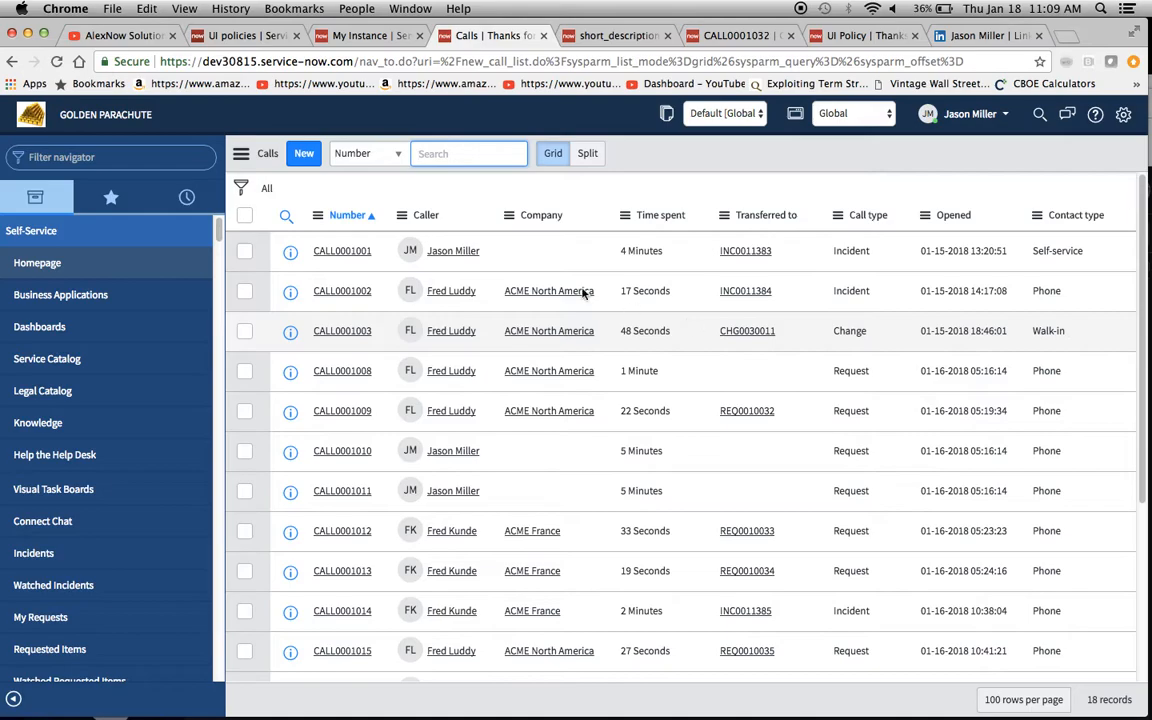
{"action": "left_click", "coordinate": [303, 158]}
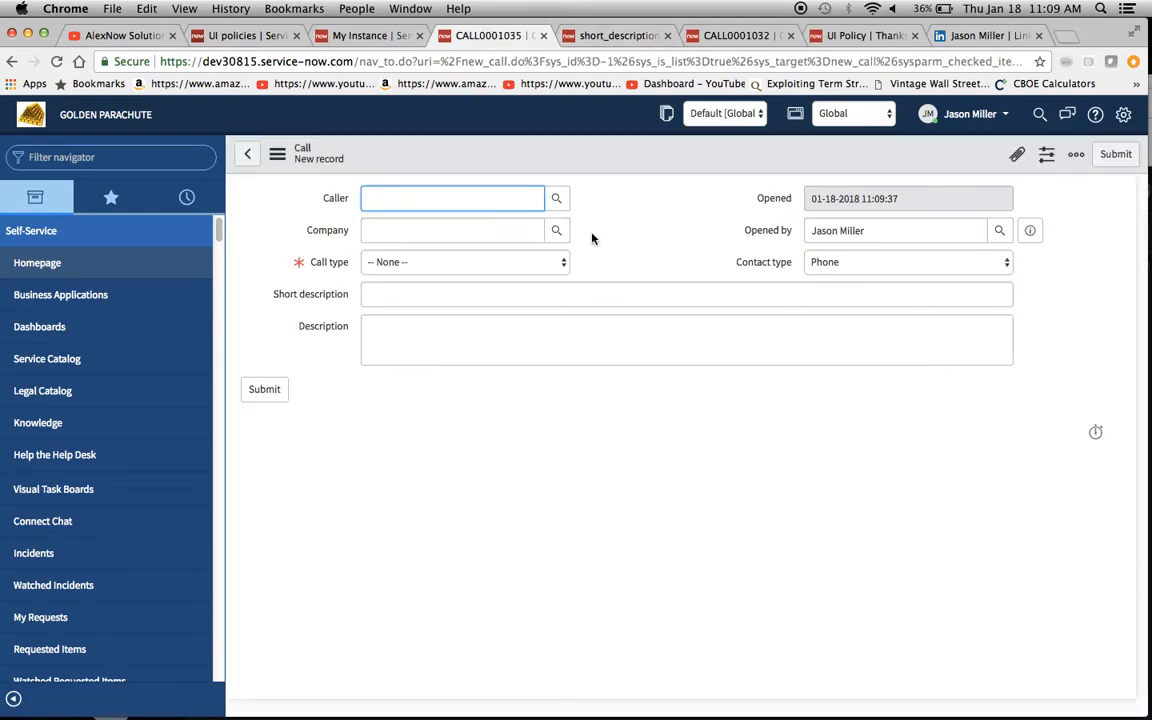
Open the UI Policies list with sys_ui_policy.list and start a new UI policy record.
{"action": "left_click", "coordinate": [610, 35]}
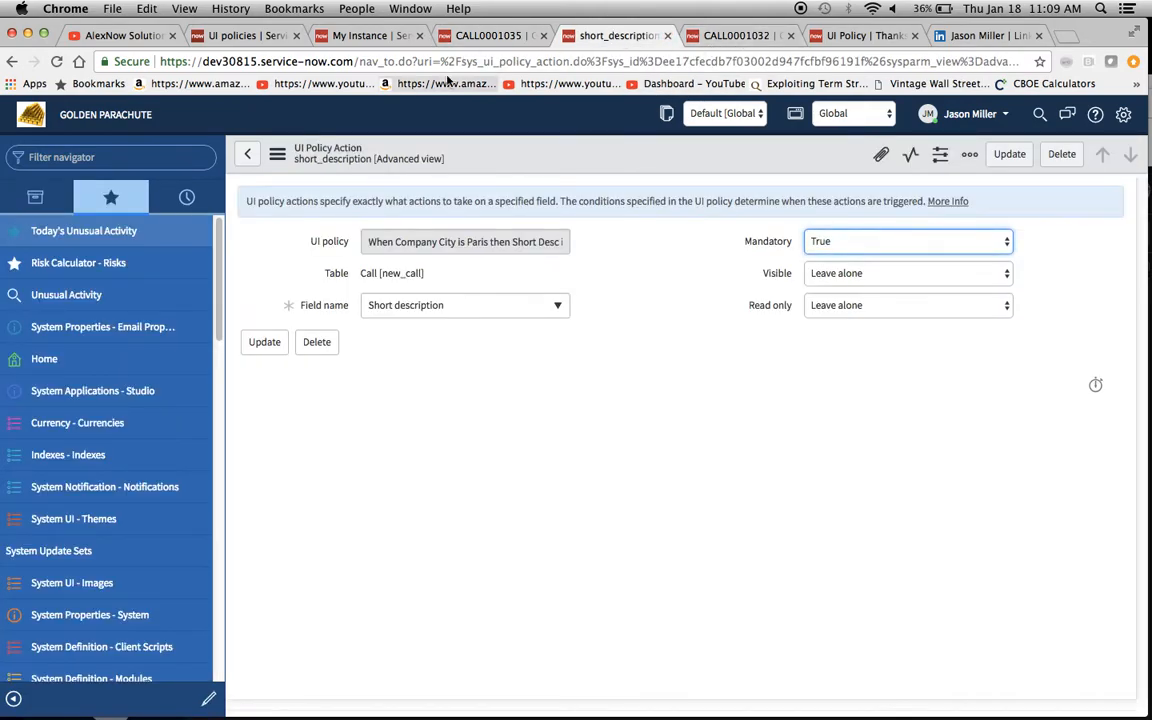
{"action": "left_click", "coordinate": [261, 233]}
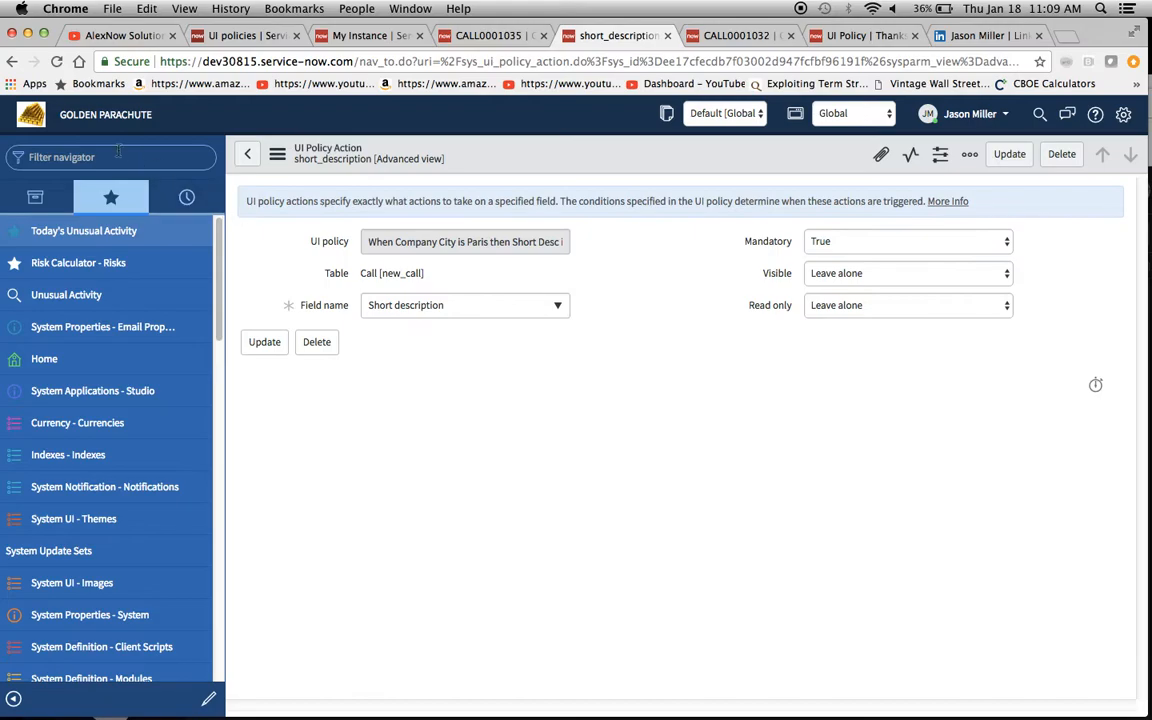
{"action": "left_click", "coordinate": [99, 160]}
{"action": "left_click", "coordinate": [858, 36]}
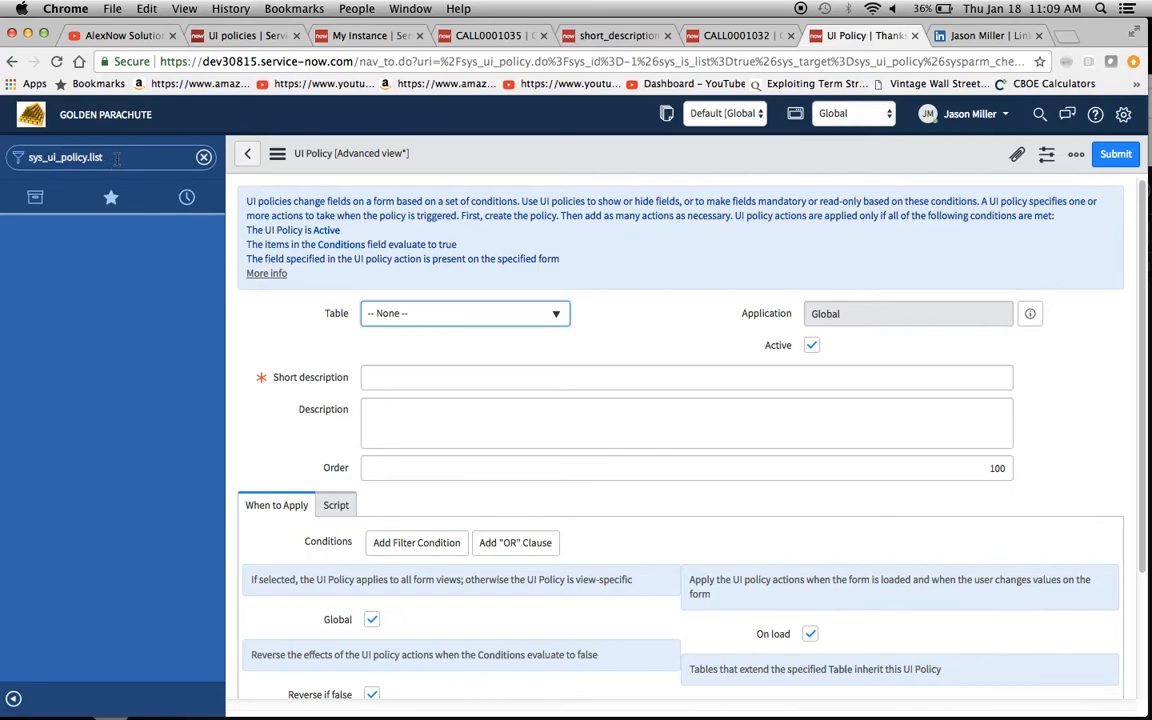
{"action": "left_click", "coordinate": [116, 158]}
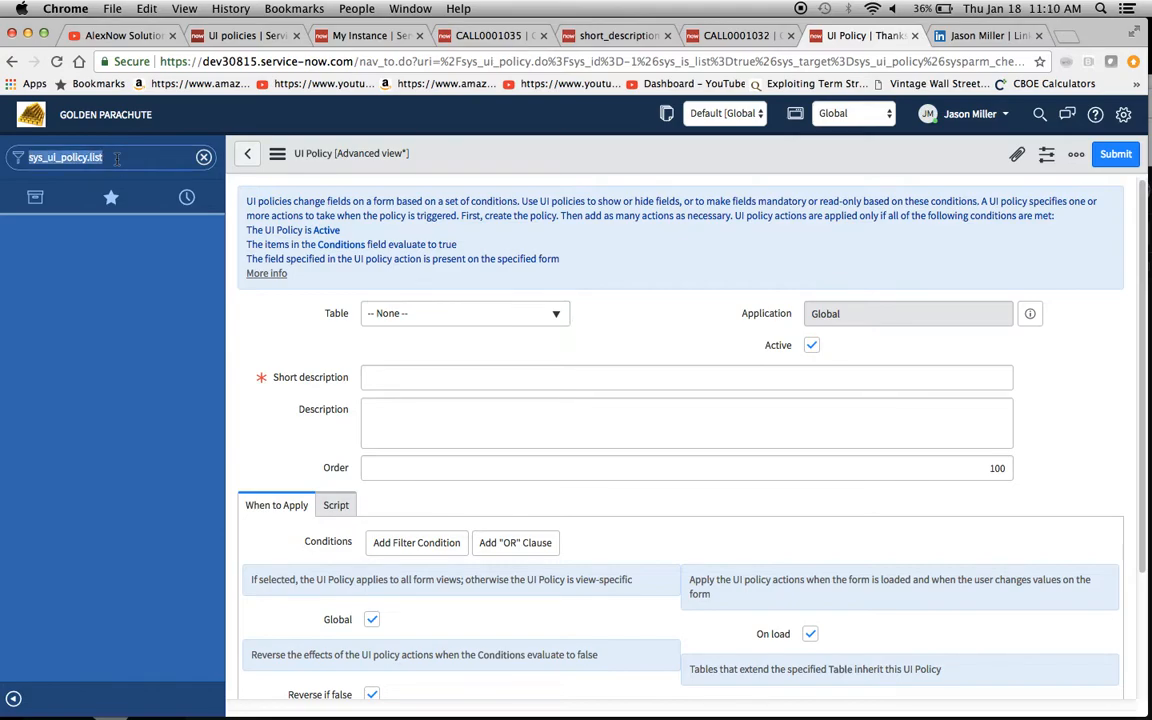
{"action": "key", "text": "Return"}
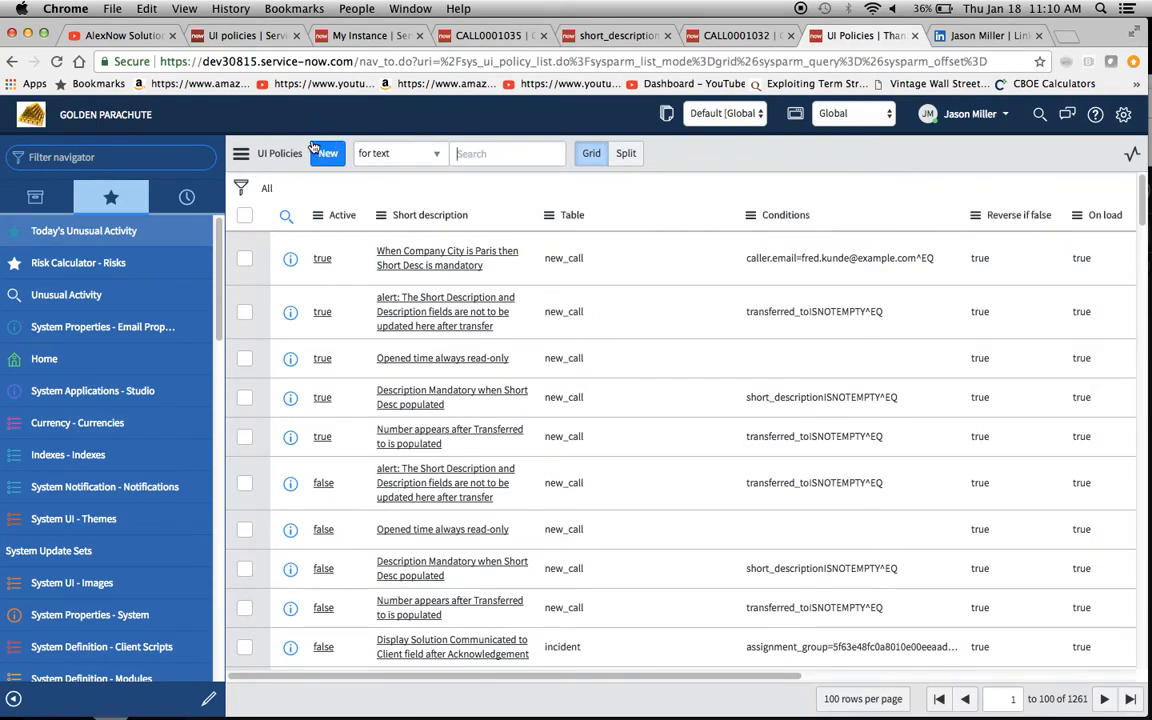
{"action": "left_click", "coordinate": [326, 153]}
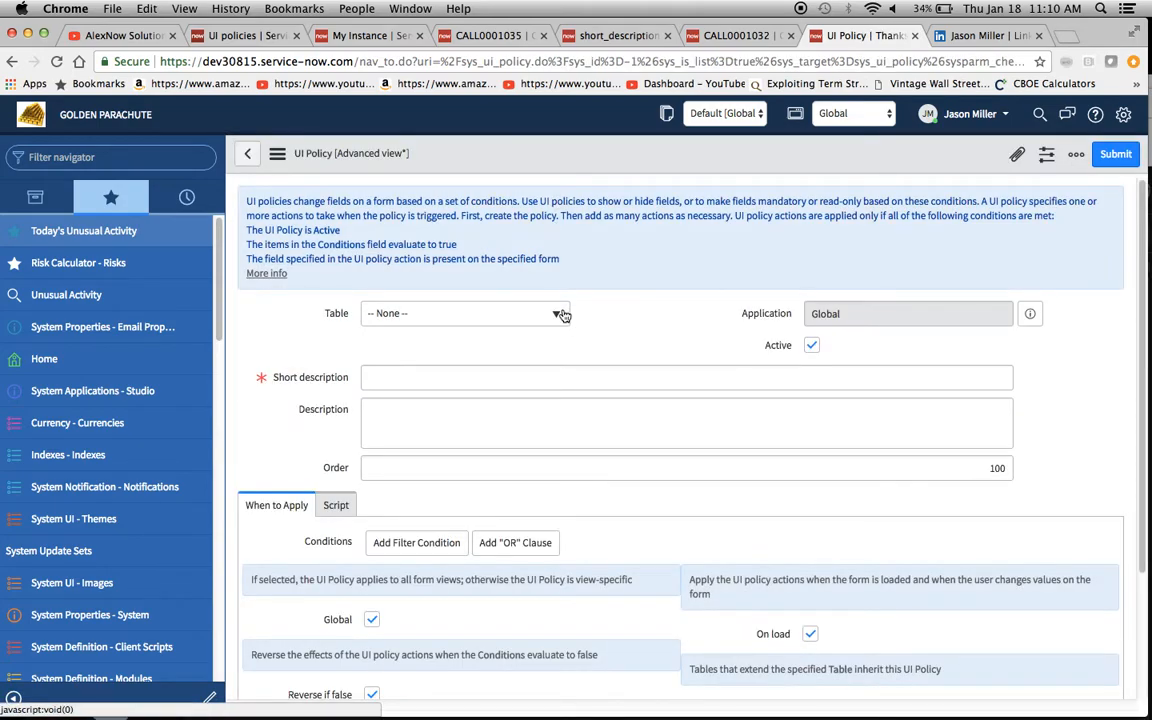
{"action": "left_click", "coordinate": [563, 315]}
{"action": "scroll", "coordinate": [491, 444], "scroll_direction": "down", "scroll_amount": 5}
{"action": "scroll", "coordinate": [491, 444], "scroll_direction": "down", "scroll_amount": 10}
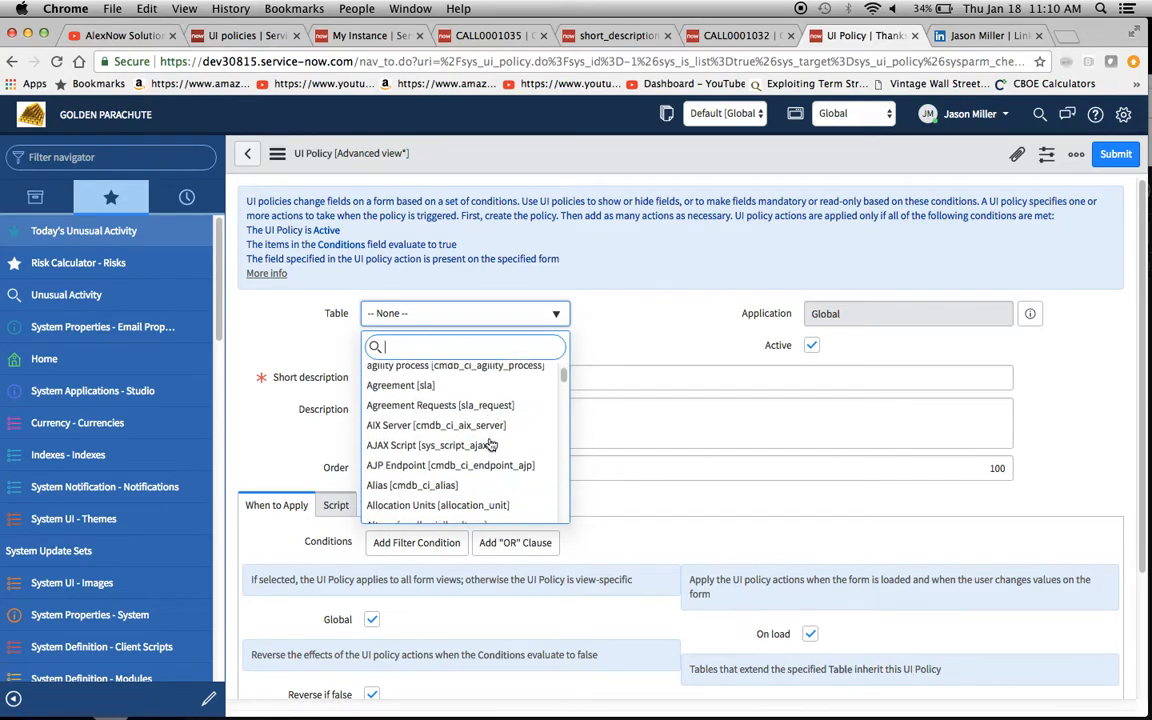
{"action": "scroll", "coordinate": [491, 444], "scroll_direction": "down", "scroll_amount": 2}
{"action": "scroll", "coordinate": [491, 444], "scroll_direction": "up", "scroll_amount": 5}
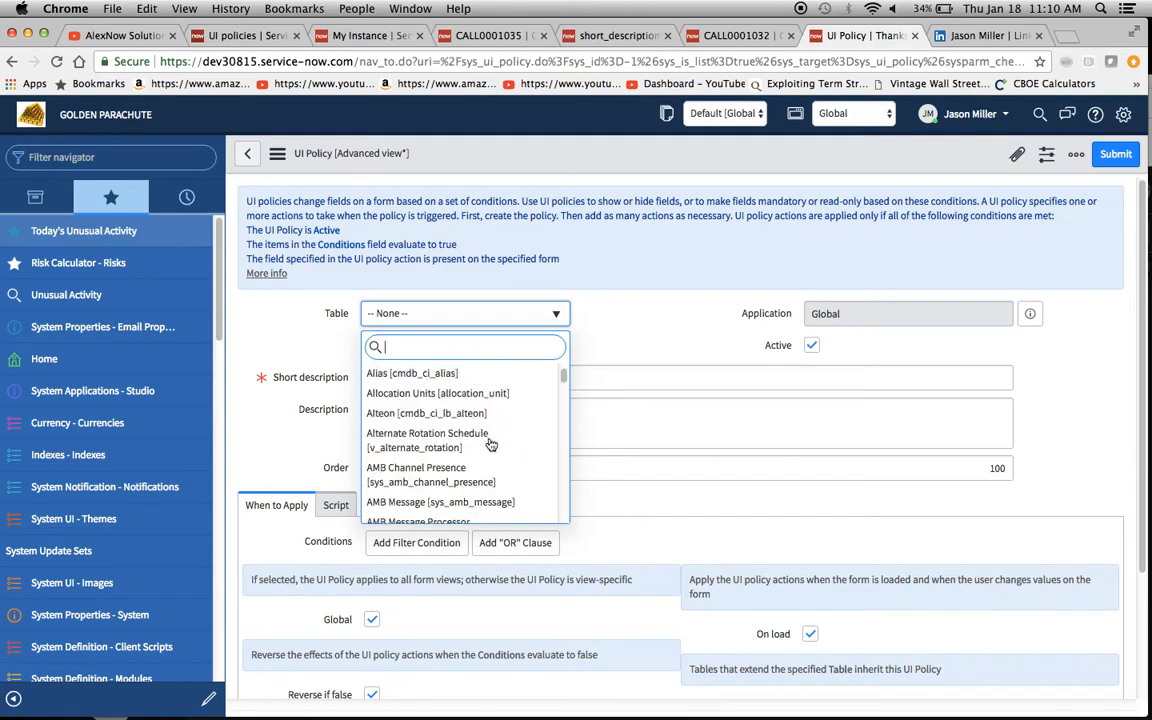
{"action": "scroll", "coordinate": [491, 444], "scroll_direction": "up", "scroll_amount": 1}
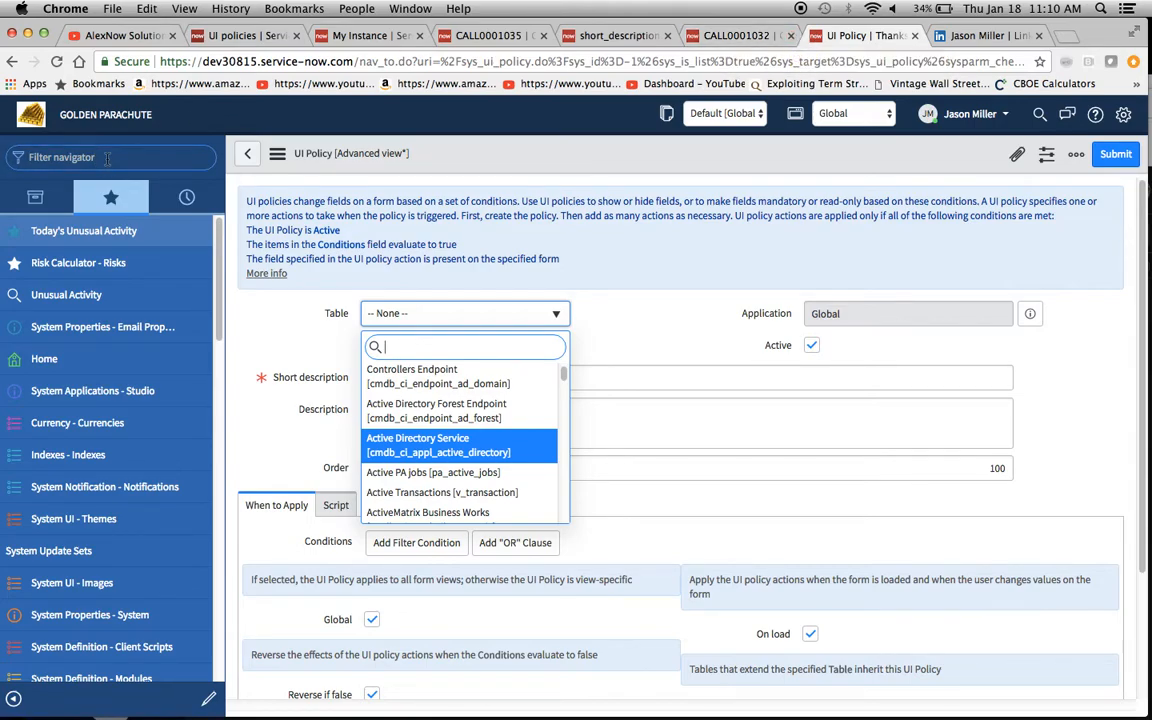
{"action": "type", "text": "w"}
{"action": "type", "text": "_ca"}
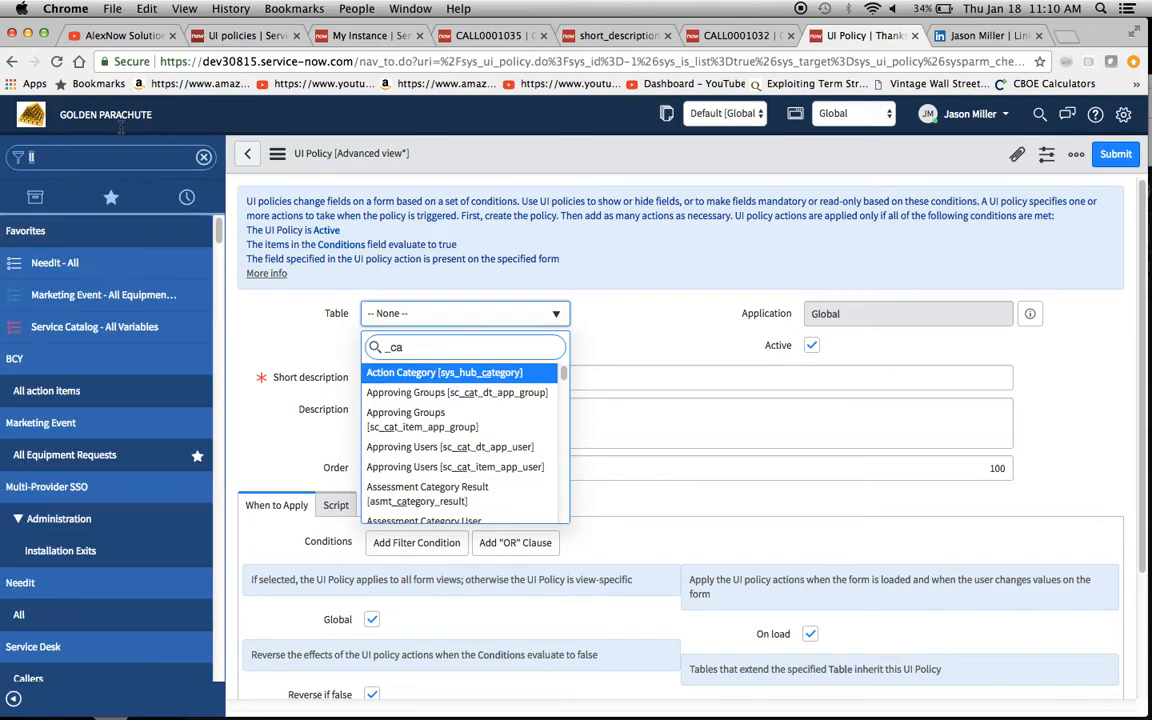
{"action": "left_click", "coordinate": [656, 356]}
Open the configuration page for the Call table with new_call.config and show its UI policies.
{"action": "left_click", "coordinate": [50, 157]}
{"action": "key", "text": "BackSpace"}
{"action": "key", "text": "BackSpace"}
{"action": "type", "text": "ne"}
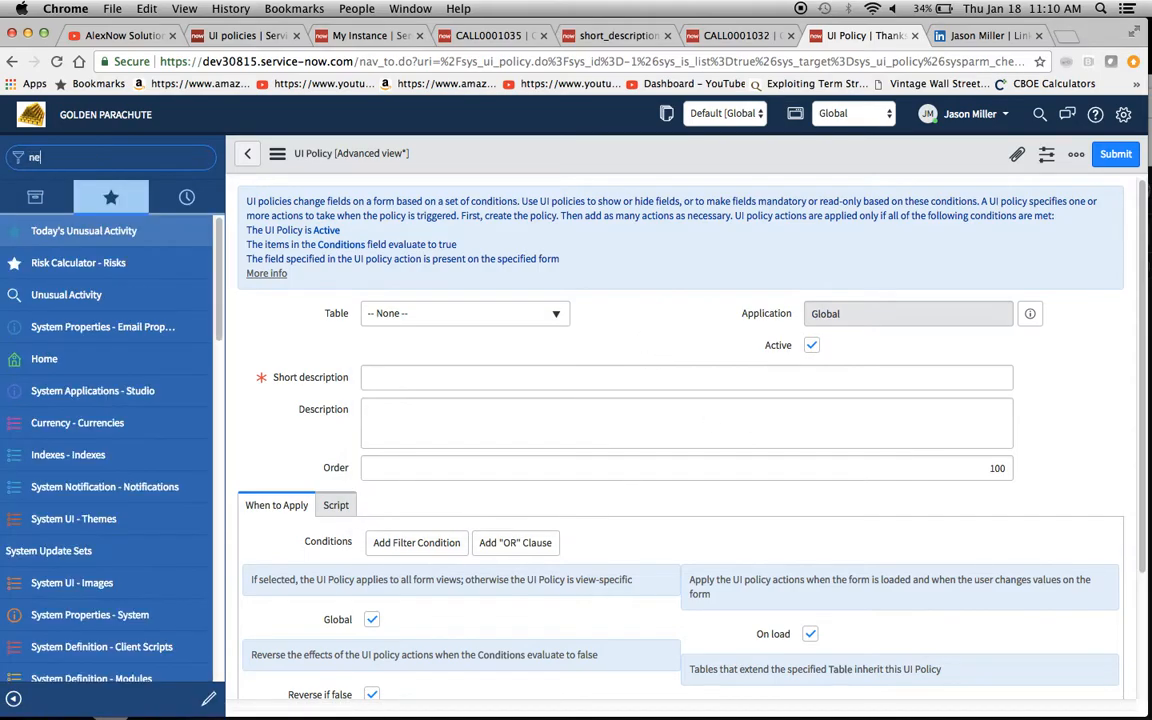
{"action": "type", "text": "w_call"}
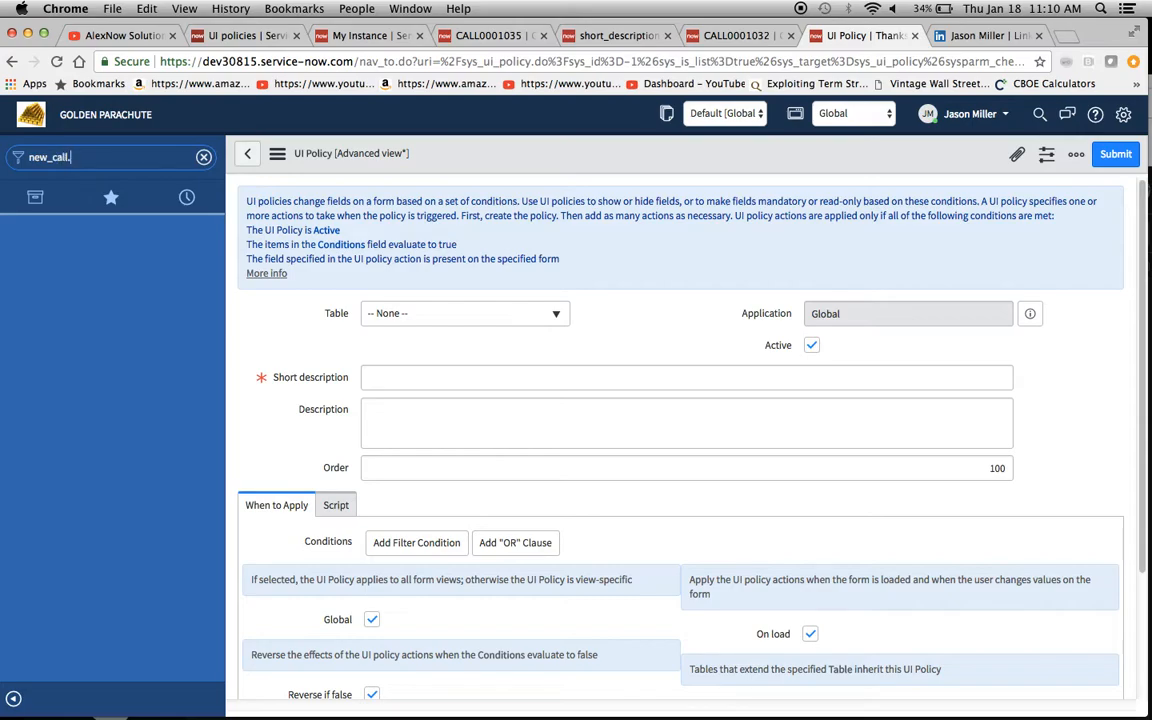
{"action": "type", "text": ".config"}
{"action": "key", "text": "Return"}
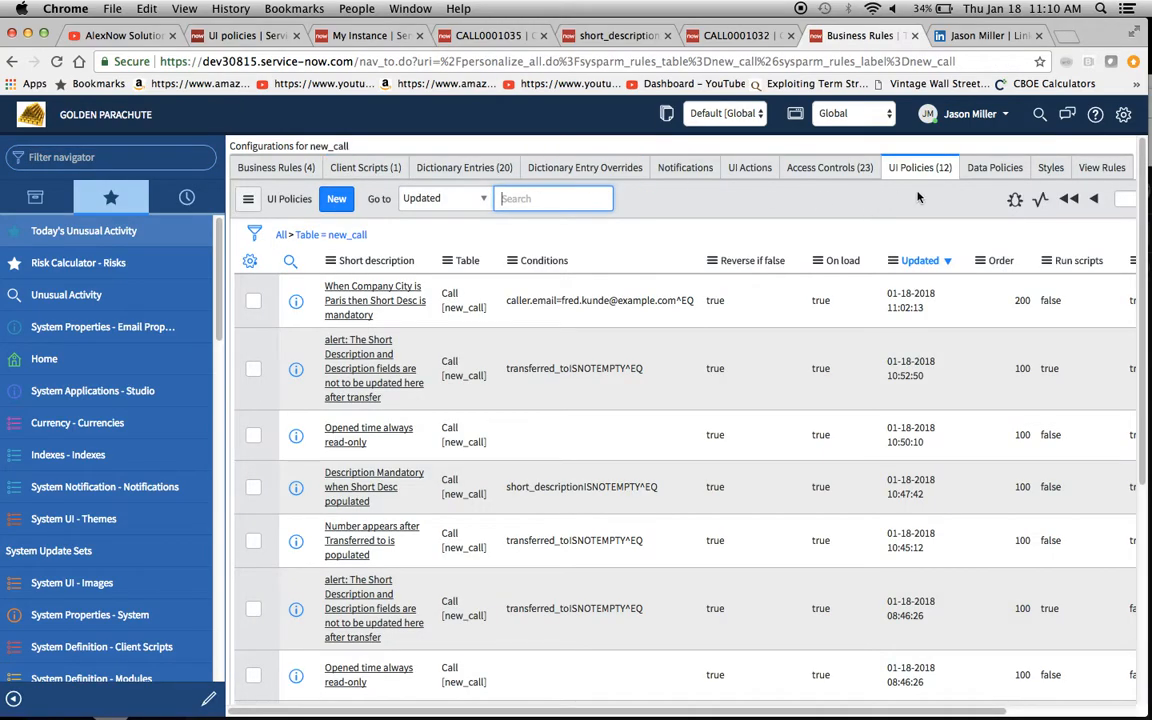
{"action": "left_click", "coordinate": [924, 179]}
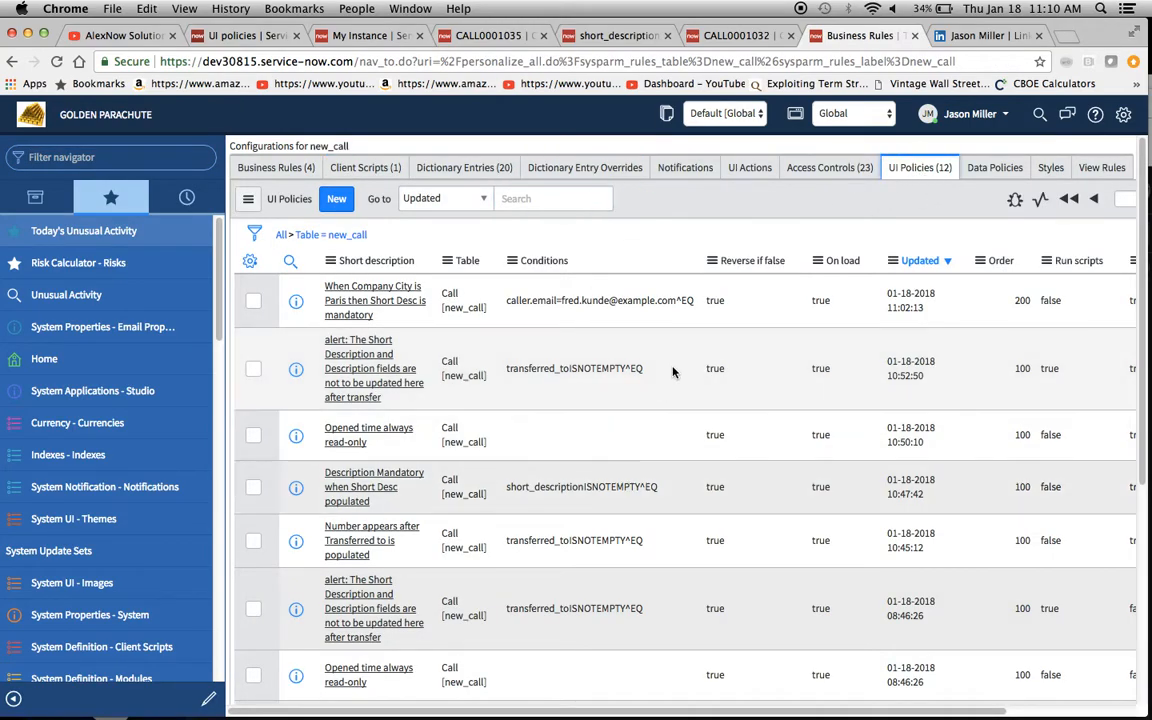
Set Active to false for the first four UI policies in the new_call list in one edit.
{"action": "scroll", "coordinate": [673, 370], "scroll_direction": "right", "scroll_amount": 3}
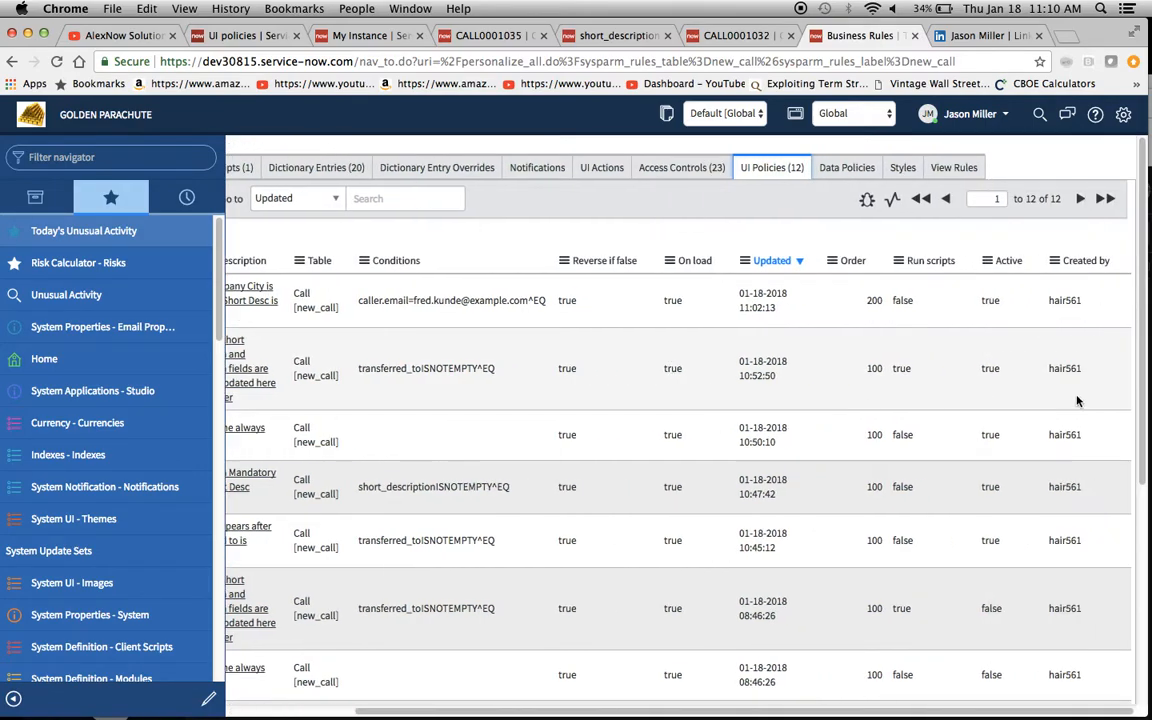
{"action": "left_click", "coordinate": [992, 317]}
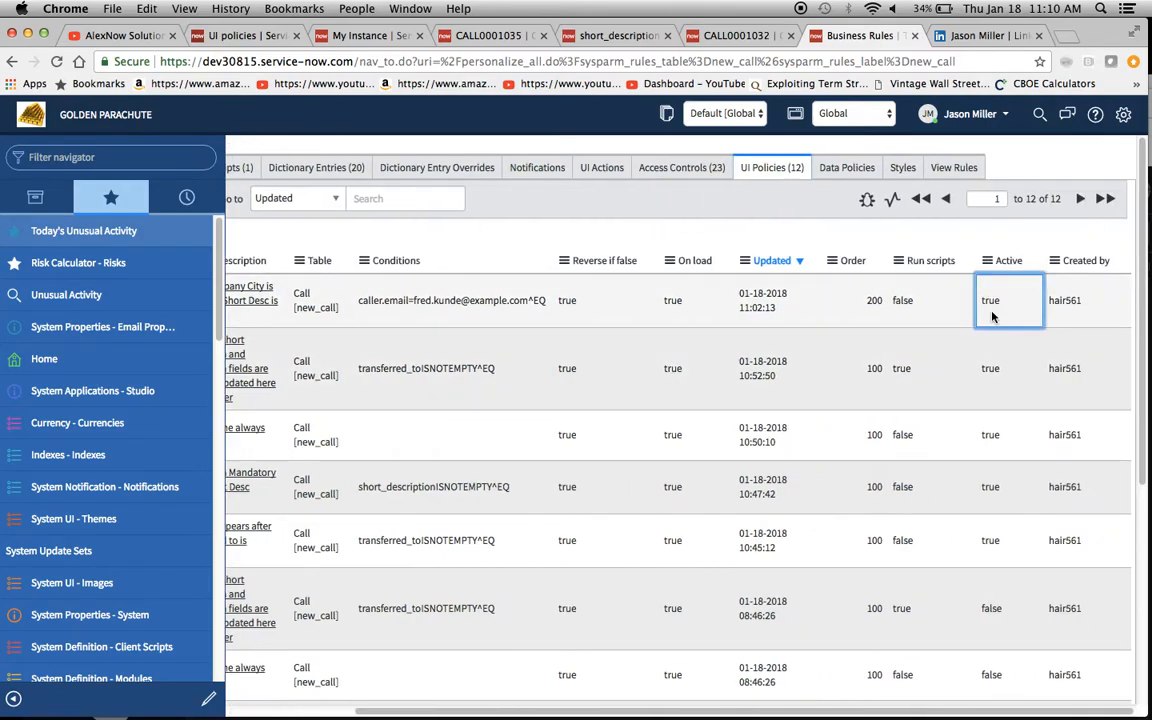
{"action": "key", "text": "shift+Down"}
{"action": "key", "text": "shift+Down"}
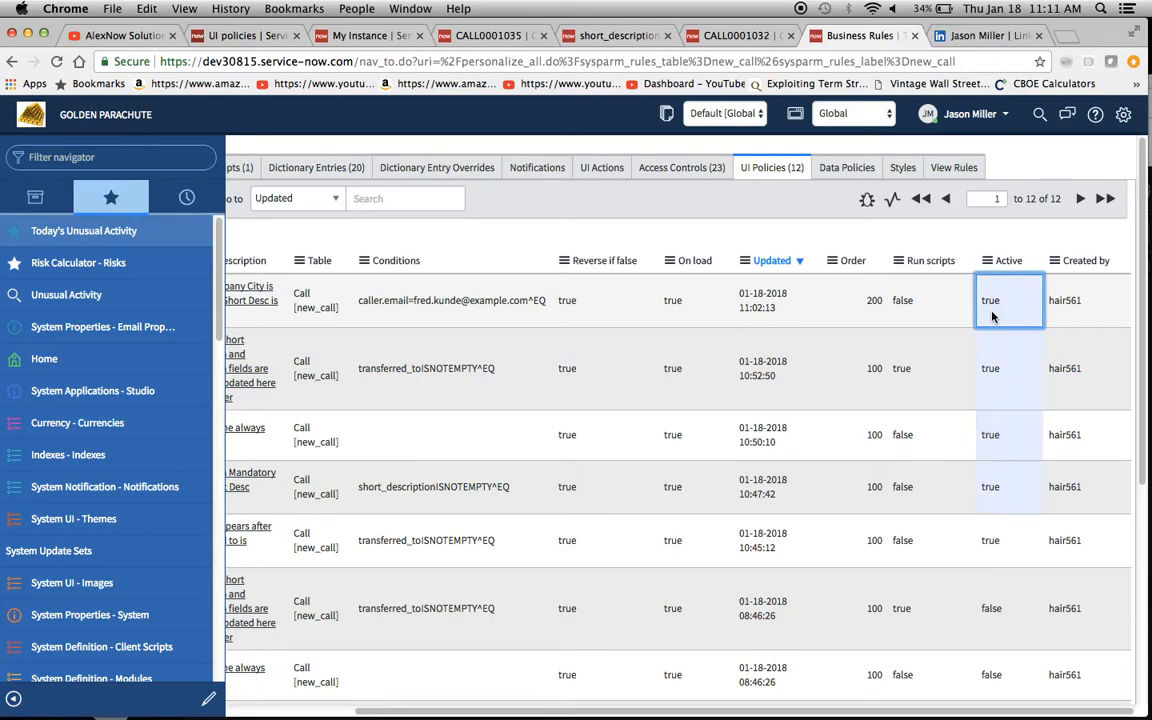
{"action": "key", "text": "Return"}
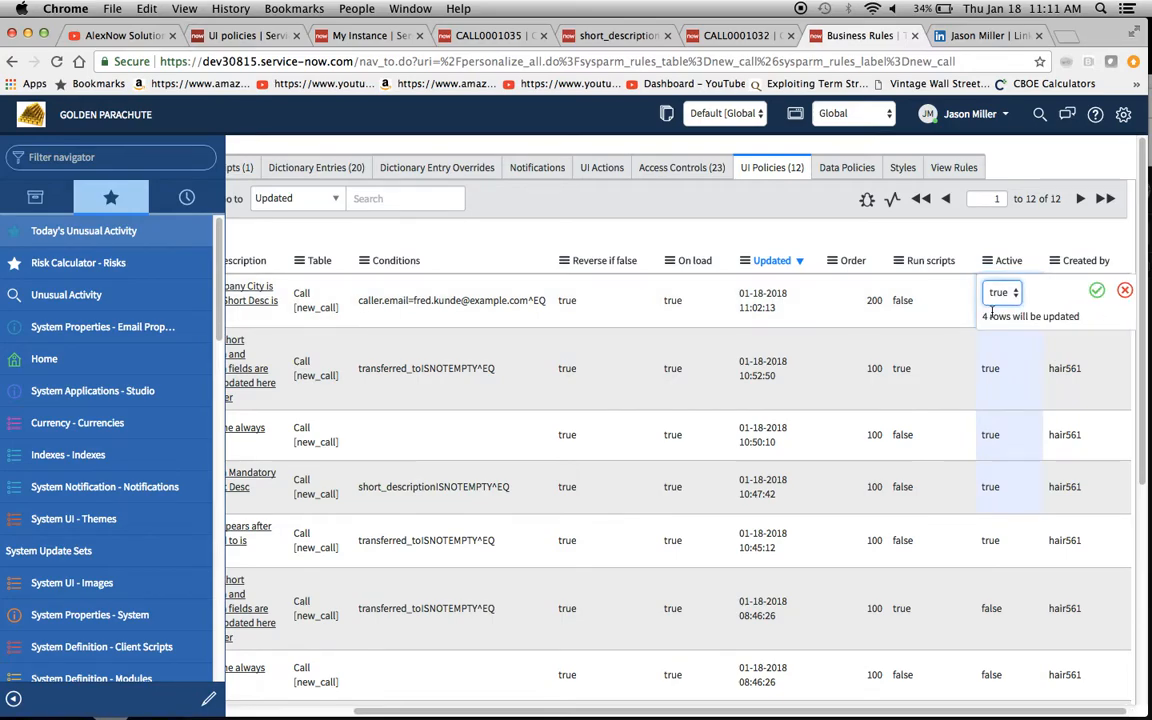
{"action": "key", "text": "f"}
{"action": "key", "text": "Return"}
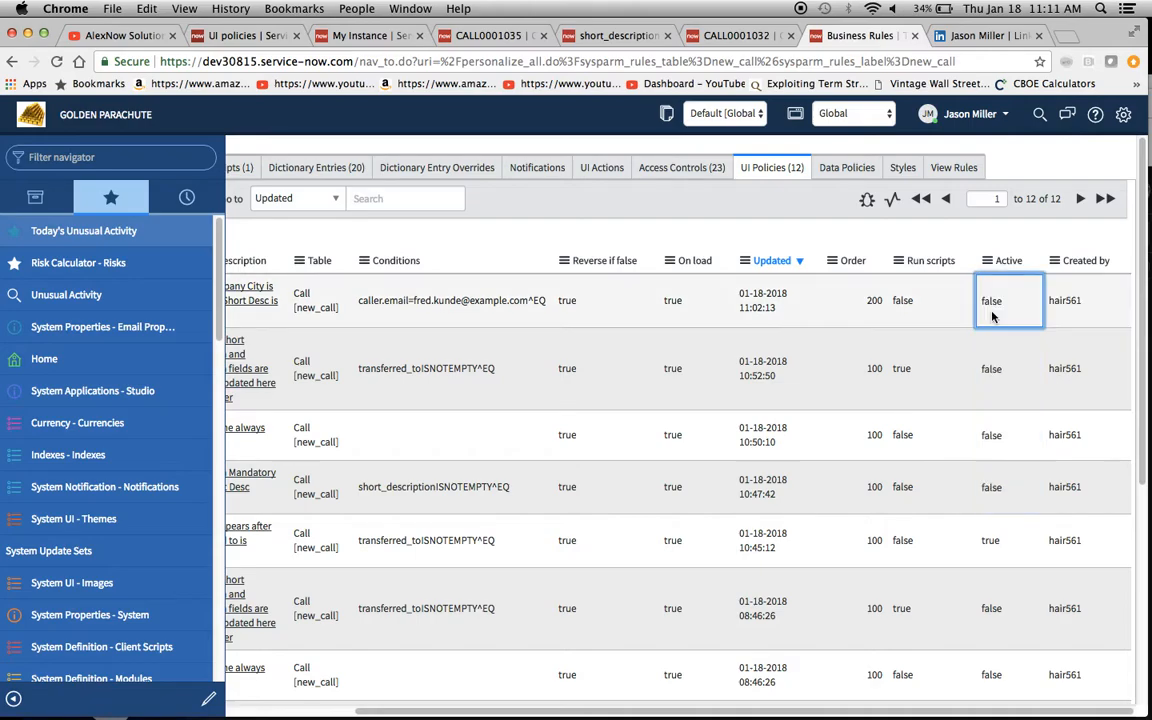
Set Active to false for the active policy "Number appears after Transferred to is populated".
{"action": "left_click", "coordinate": [1006, 540]}
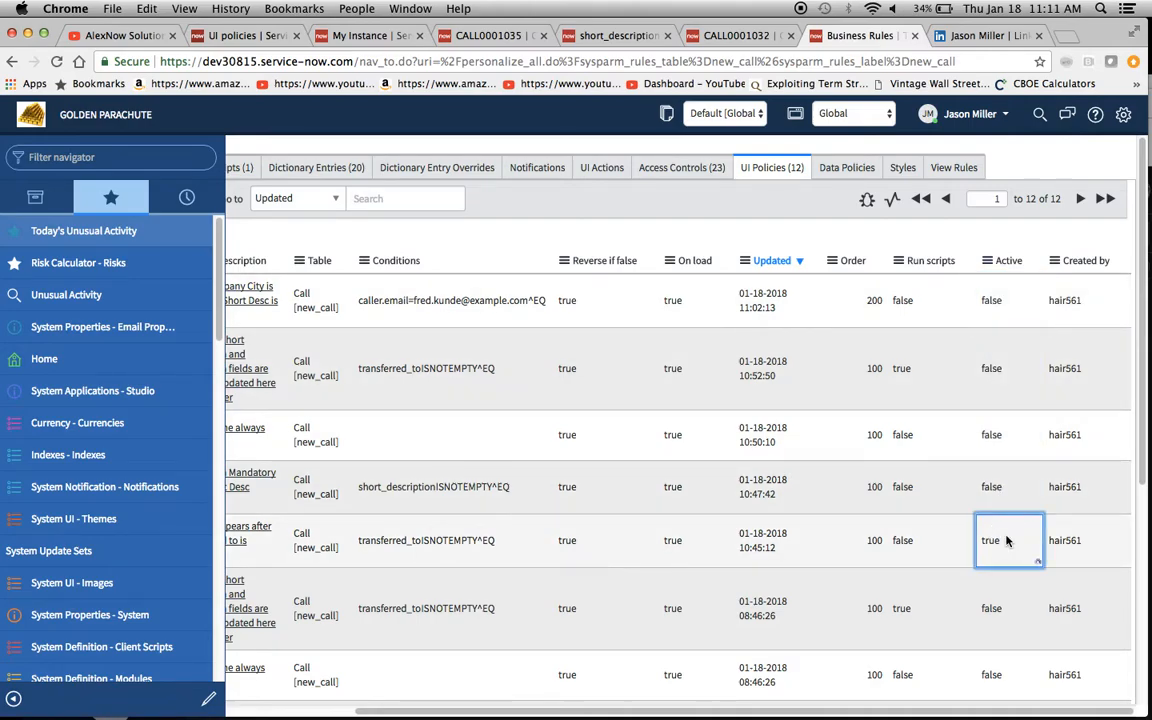
{"action": "key", "text": "Return"}
{"action": "key", "text": "f"}
{"action": "key", "text": "Return"}
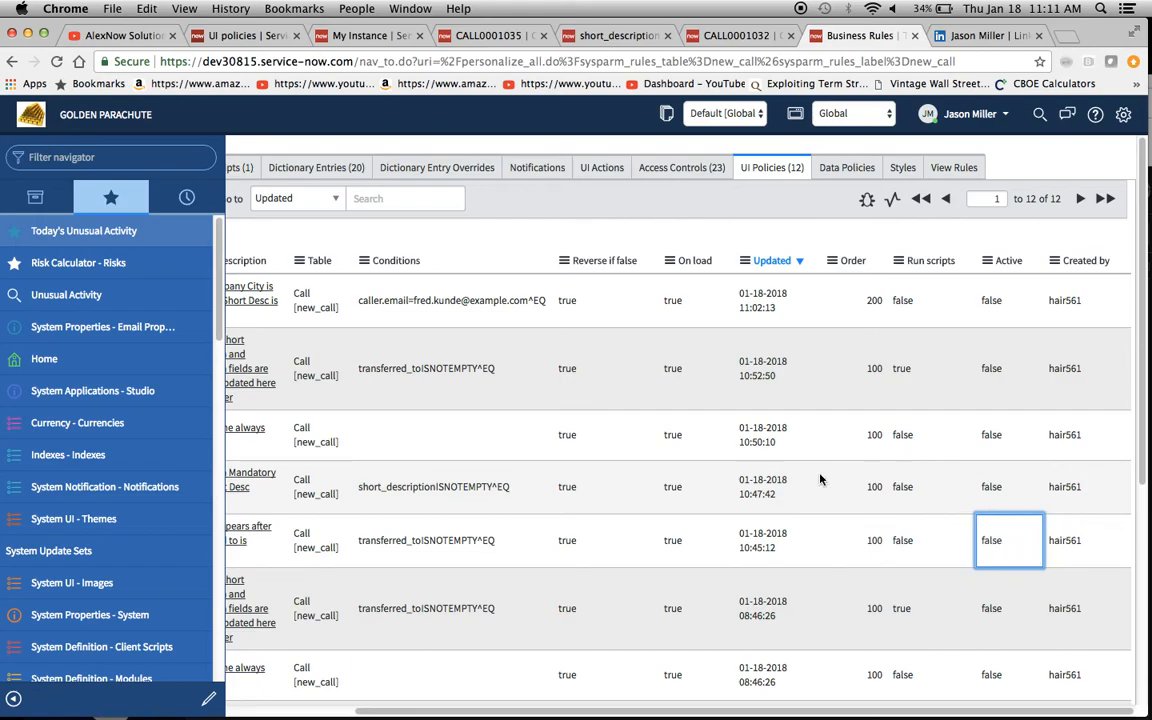
{"action": "scroll", "coordinate": [799, 483], "scroll_direction": "left", "scroll_amount": 2}
Reload the new Call record form, discarding the unsaved entries, and check the Number and Opened fields.
{"action": "left_click", "coordinate": [725, 35]}
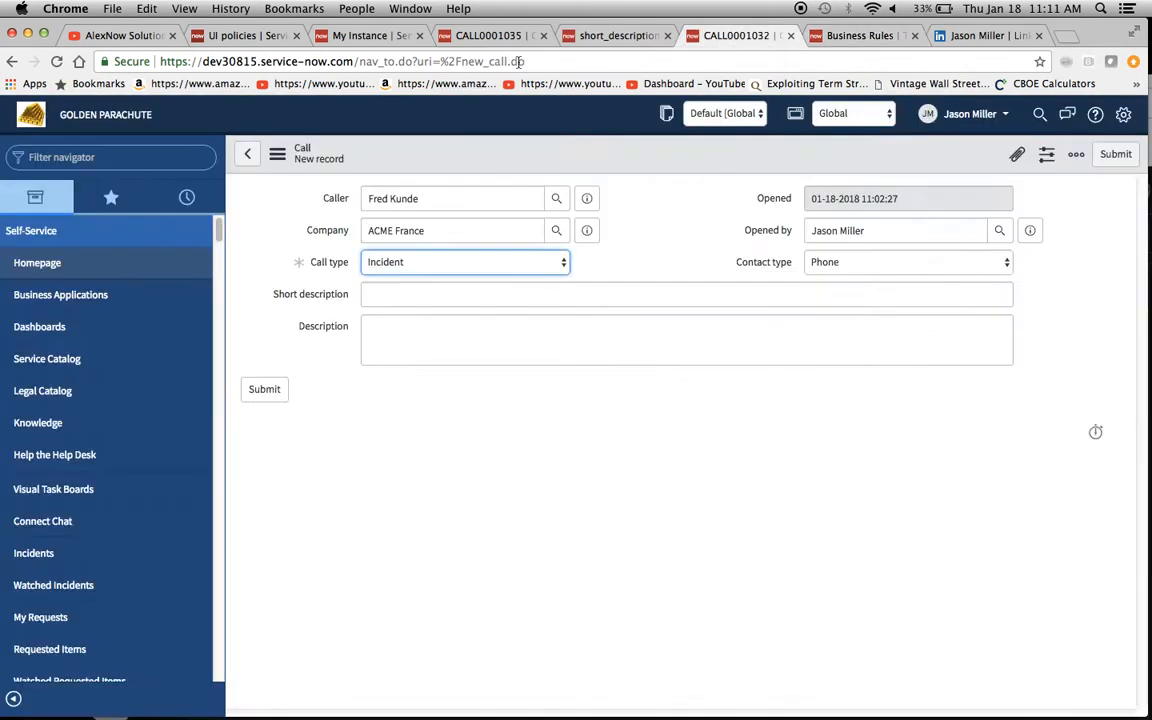
{"action": "right_click", "coordinate": [463, 157]}
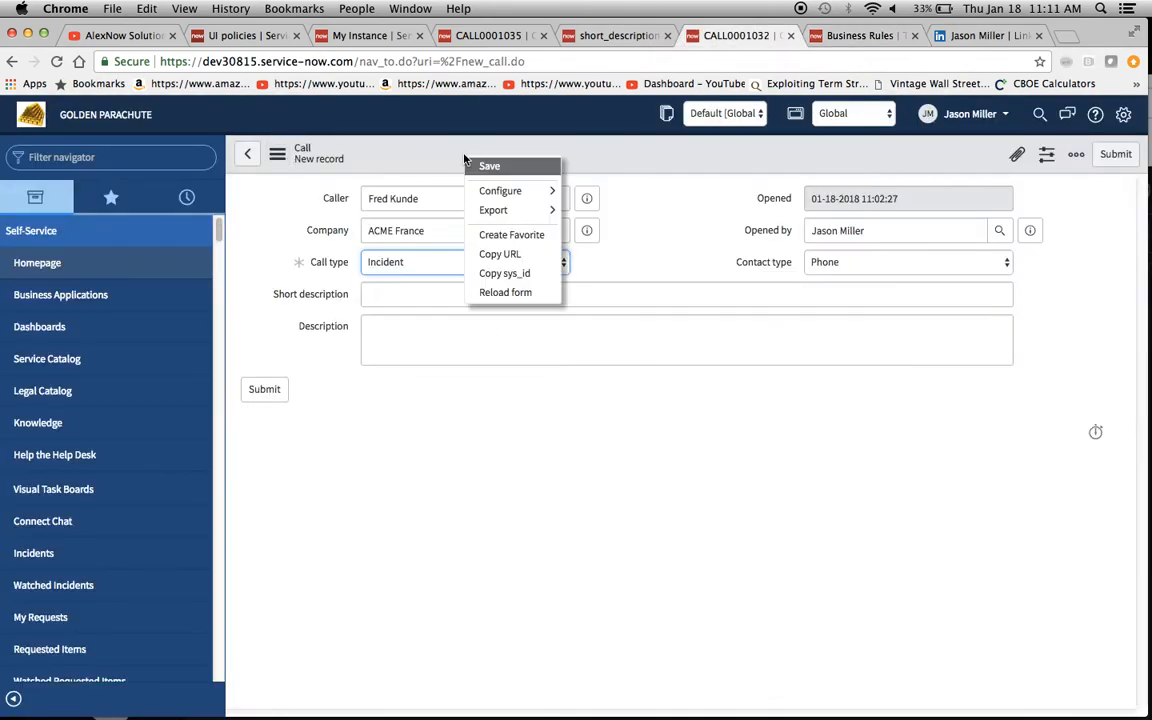
{"action": "left_click", "coordinate": [510, 292]}
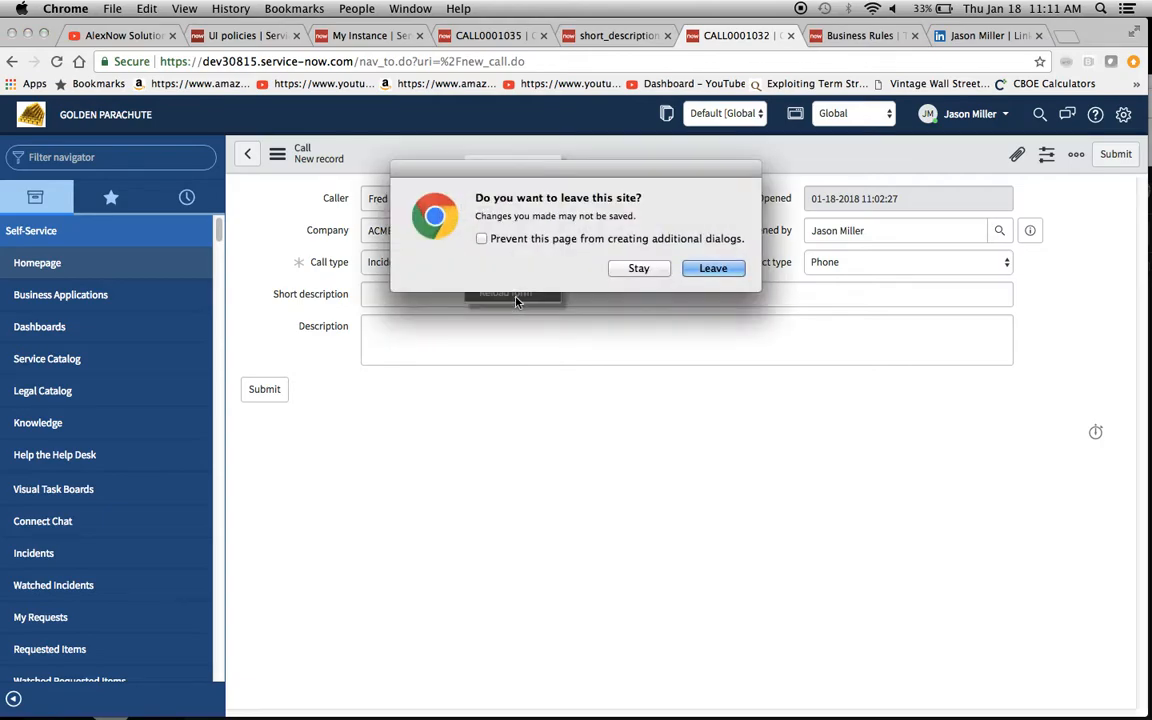
{"action": "left_click", "coordinate": [718, 274]}
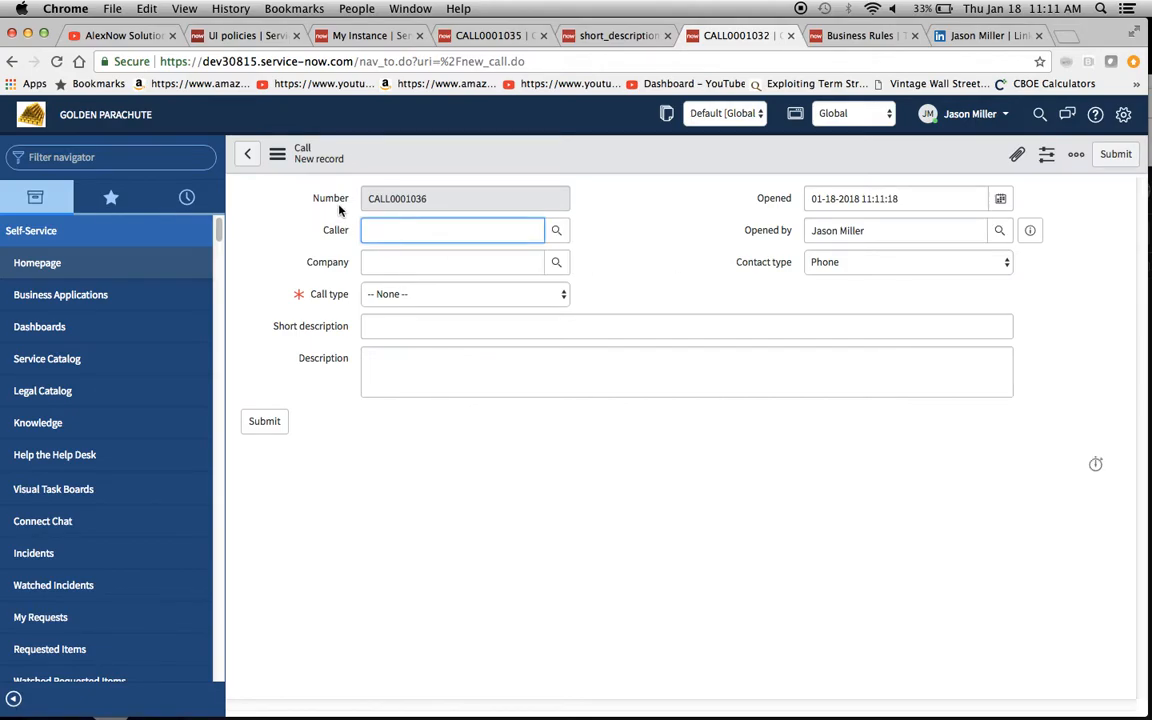
{"action": "left_click", "coordinate": [677, 241]}
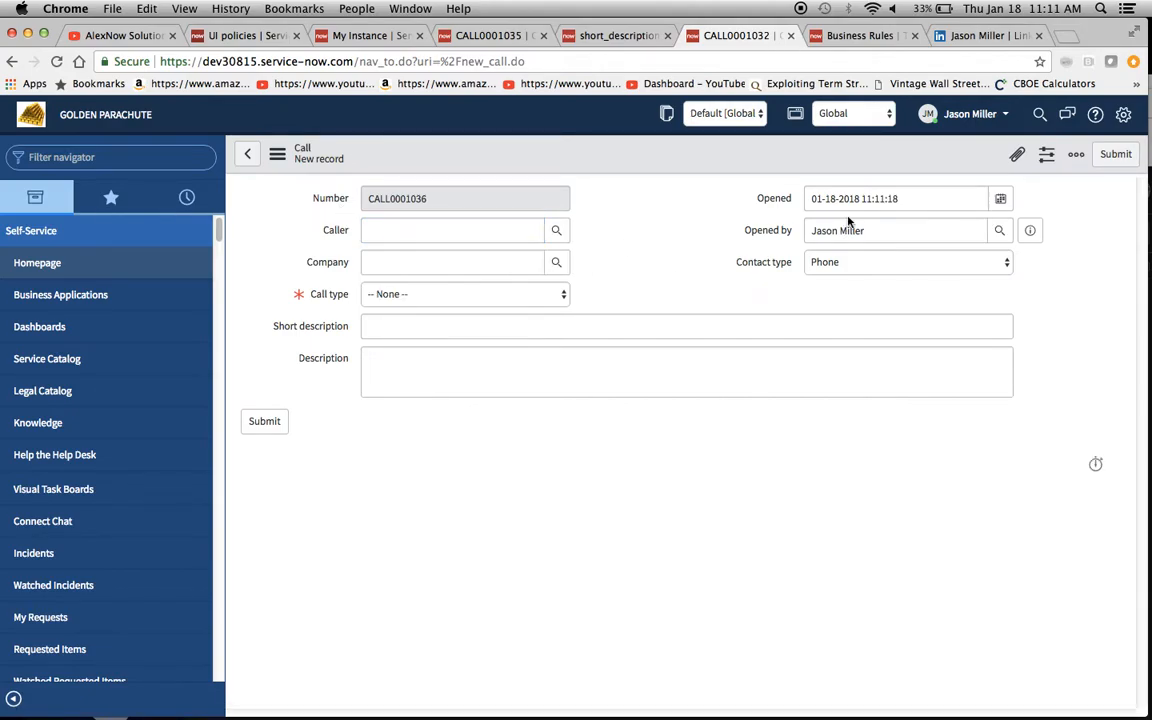
{"action": "left_click", "coordinate": [908, 198]}
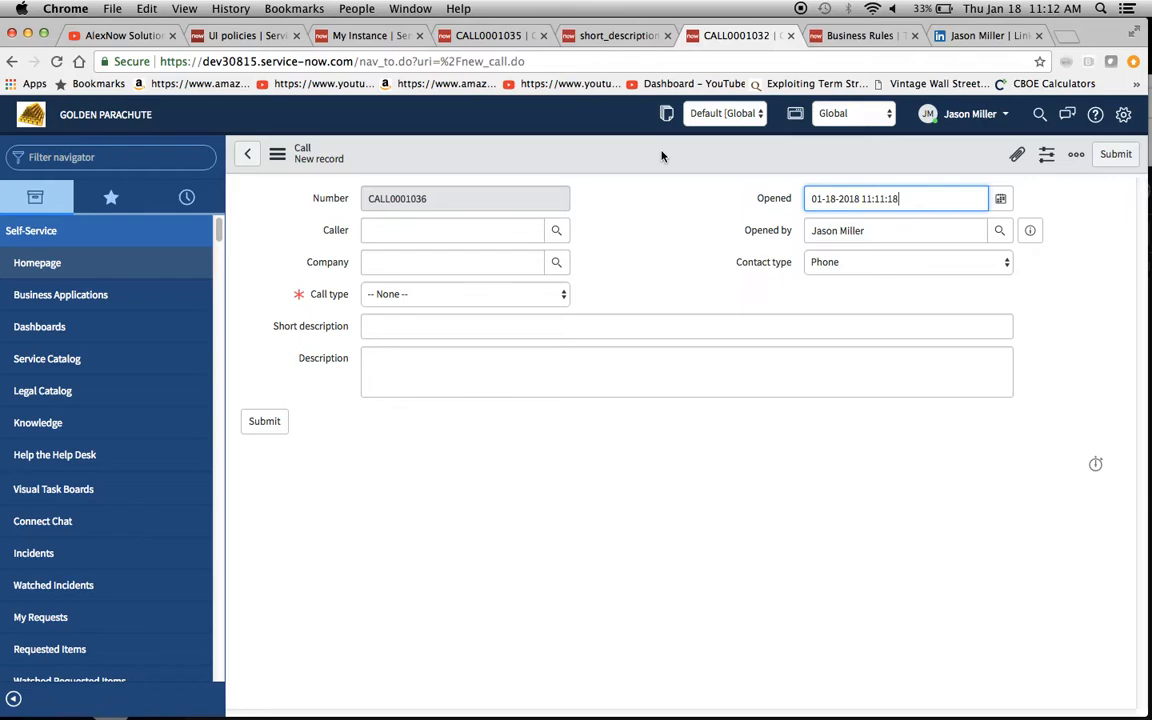
Set the call type to Incident, fill in the caller and save the Call record, then check its Short description field.
{"action": "left_click", "coordinate": [533, 296]}
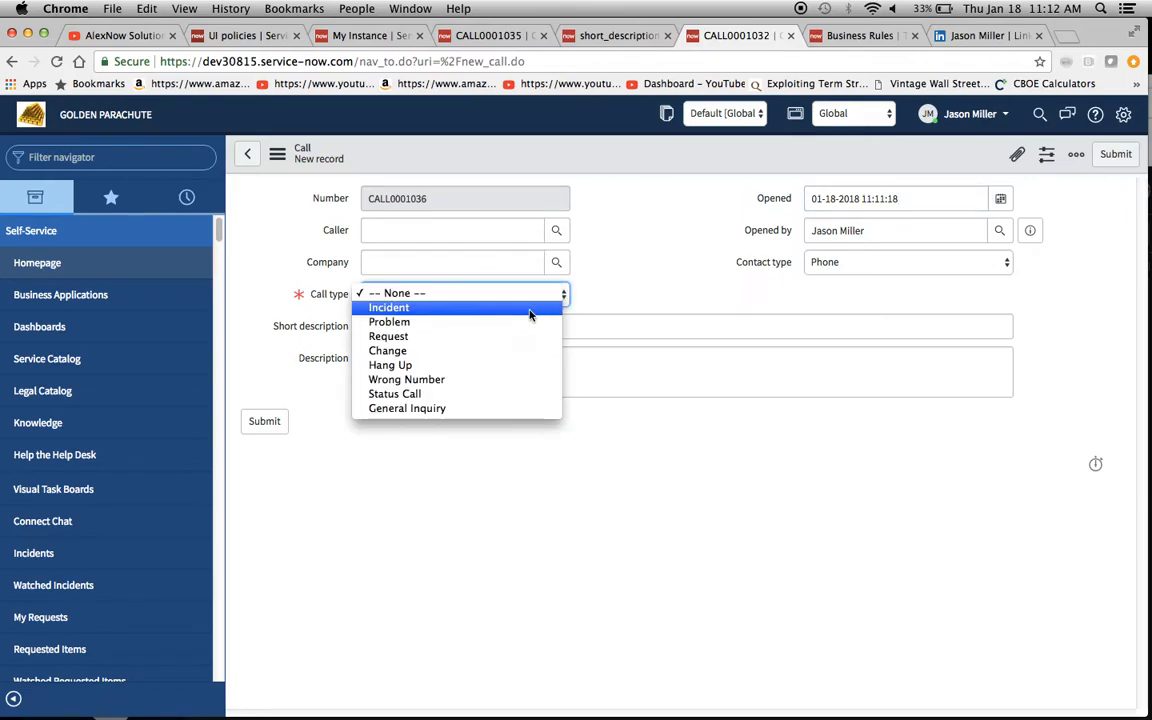
{"action": "left_click", "coordinate": [530, 316]}
{"action": "left_click", "coordinate": [378, 229]}
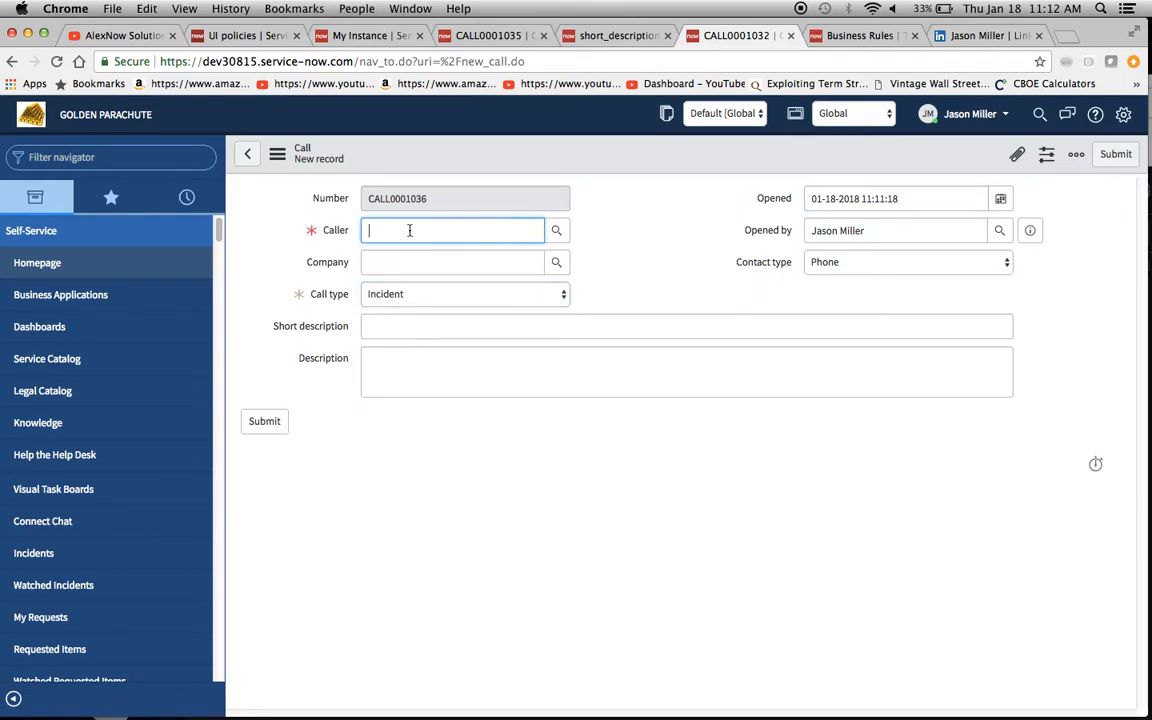
{"action": "left_click", "coordinate": [390, 265]}
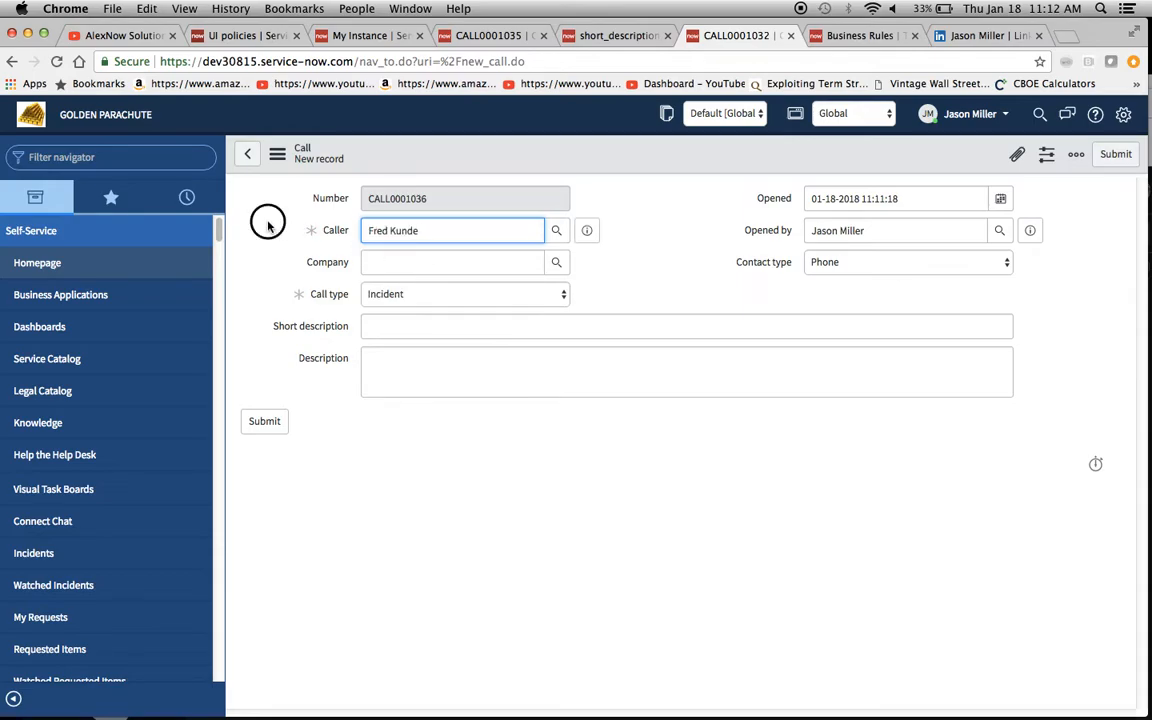
{"action": "left_click", "coordinate": [277, 154]}
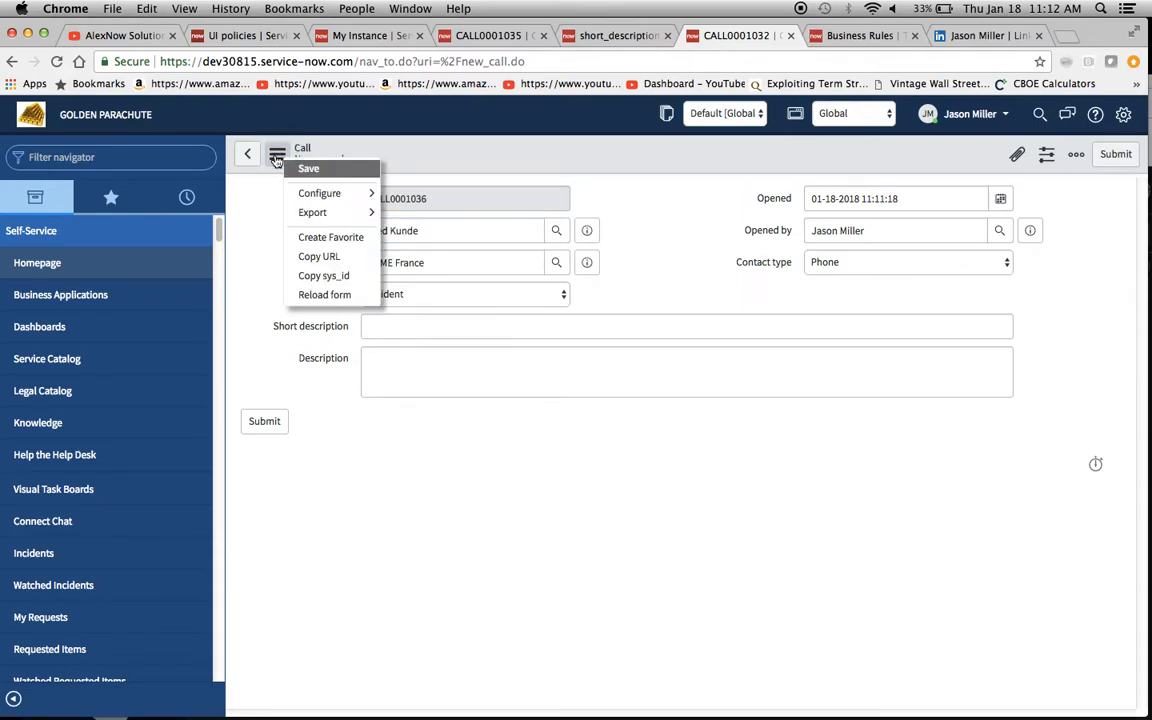
{"action": "left_click", "coordinate": [307, 169]}
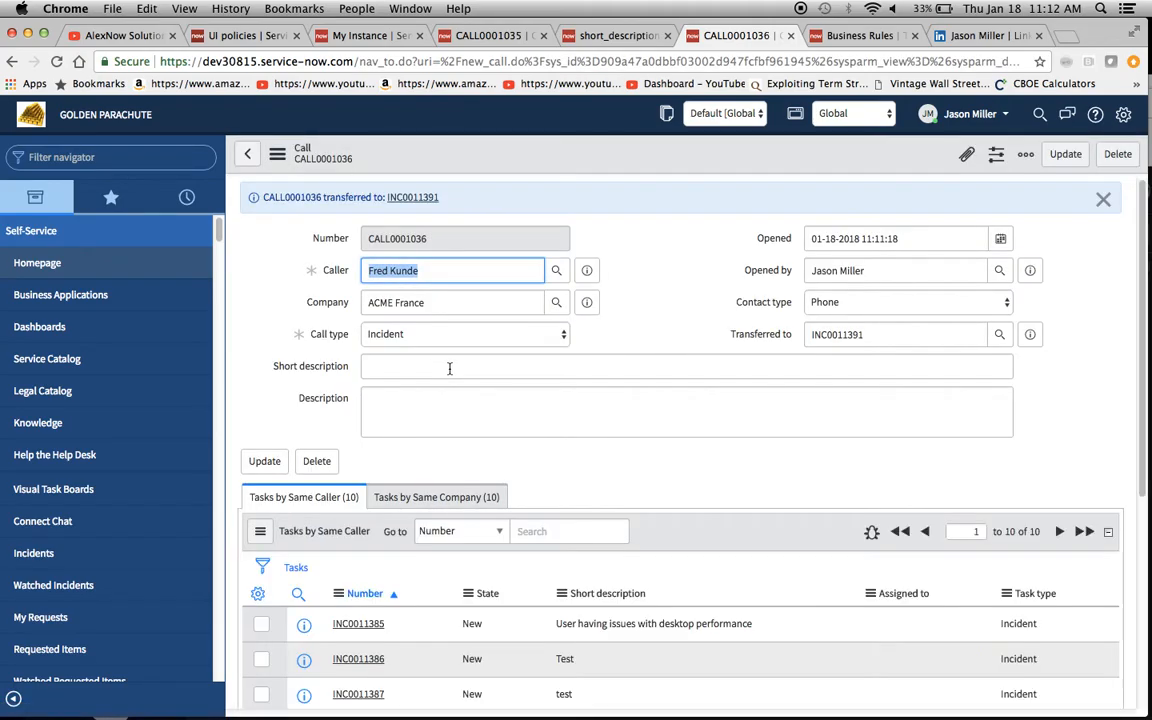
{"action": "left_click", "coordinate": [449, 368]}
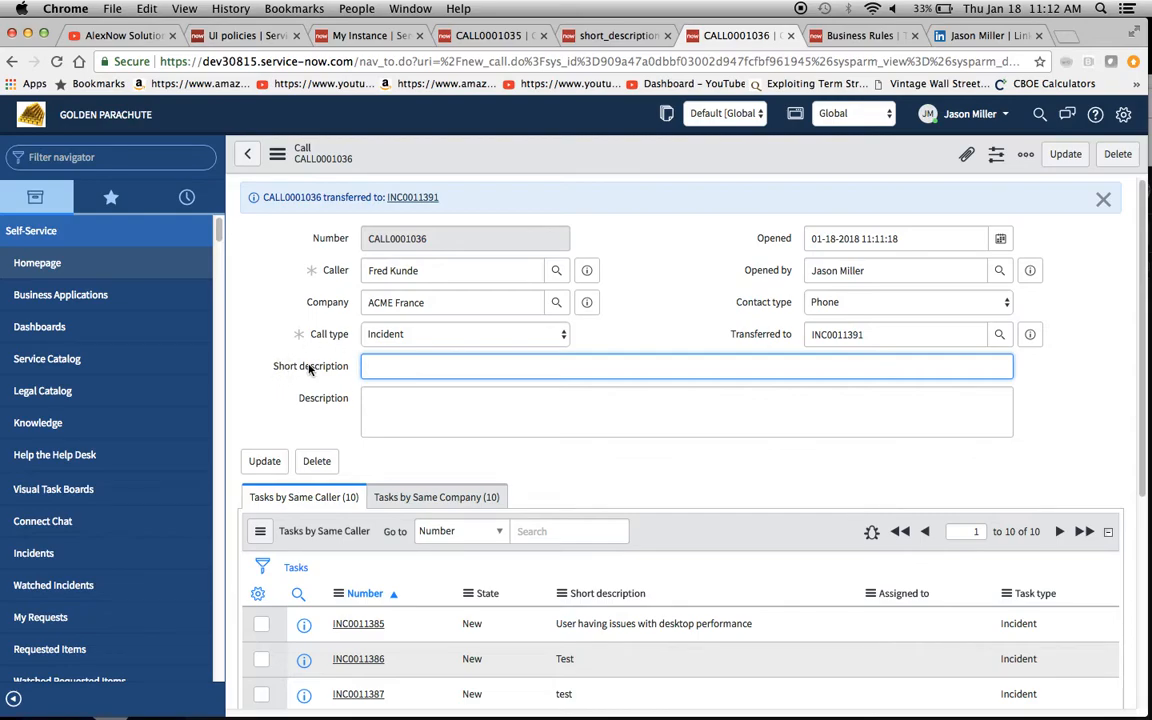
{"action": "left_click", "coordinate": [667, 285]}
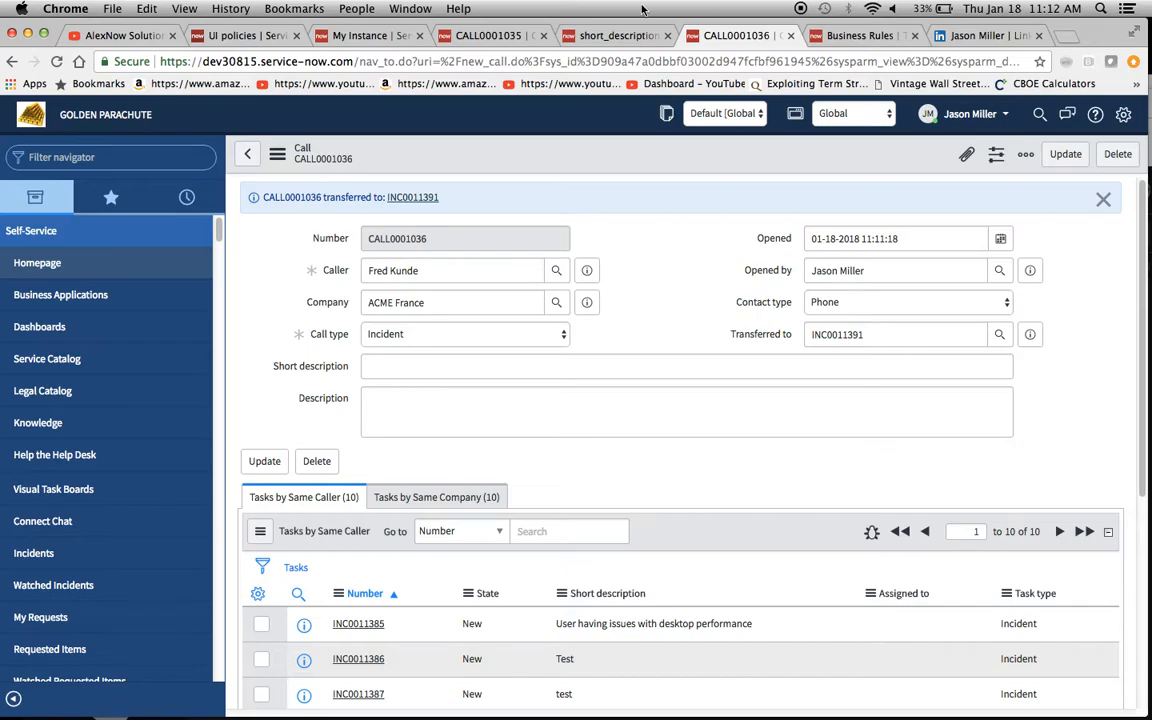
Open the Call table's configuration with new_call.config in the older Call form's browser tab and place the other configuration tab beside it.
{"action": "left_click", "coordinate": [602, 38]}
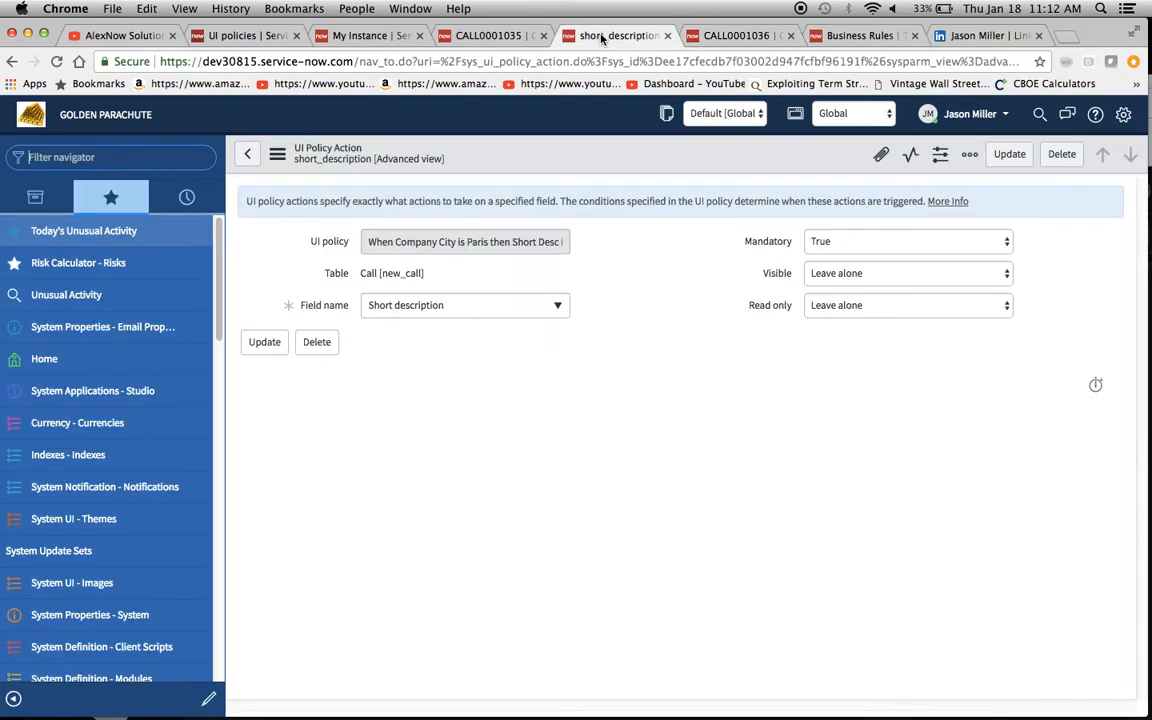
{"action": "left_click", "coordinate": [486, 38]}
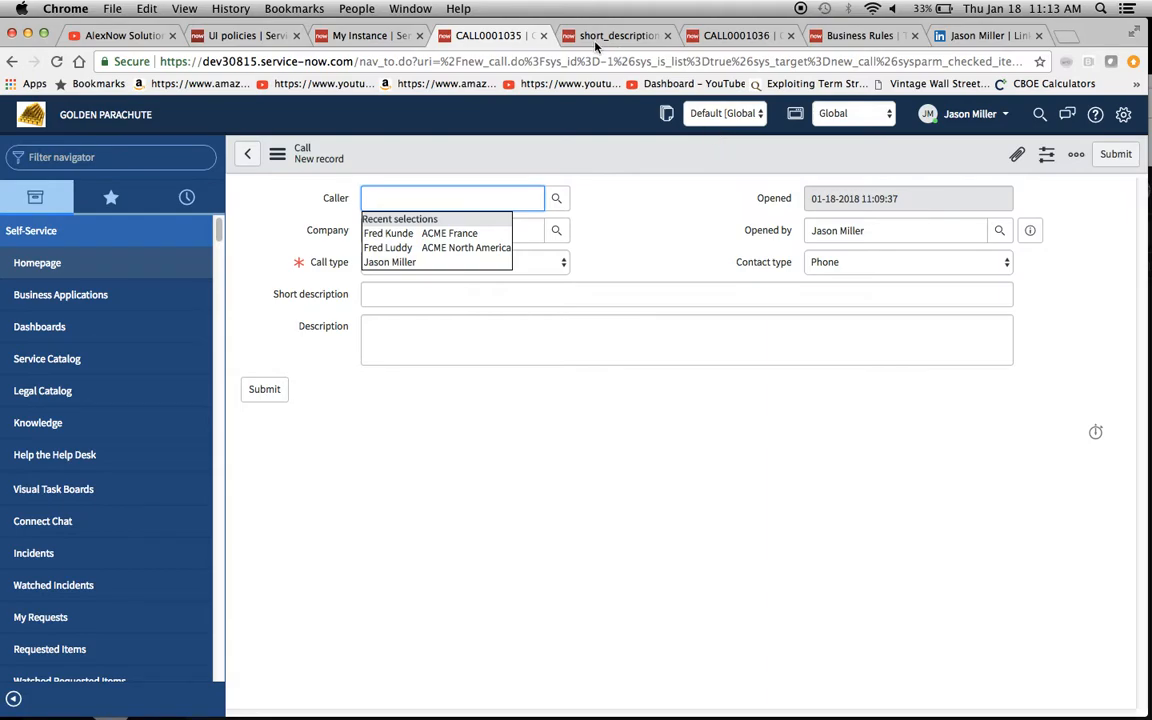
{"action": "left_click", "coordinate": [100, 156]}
{"action": "type", "text": "new_call.config"}
{"action": "key", "text": "Return"}
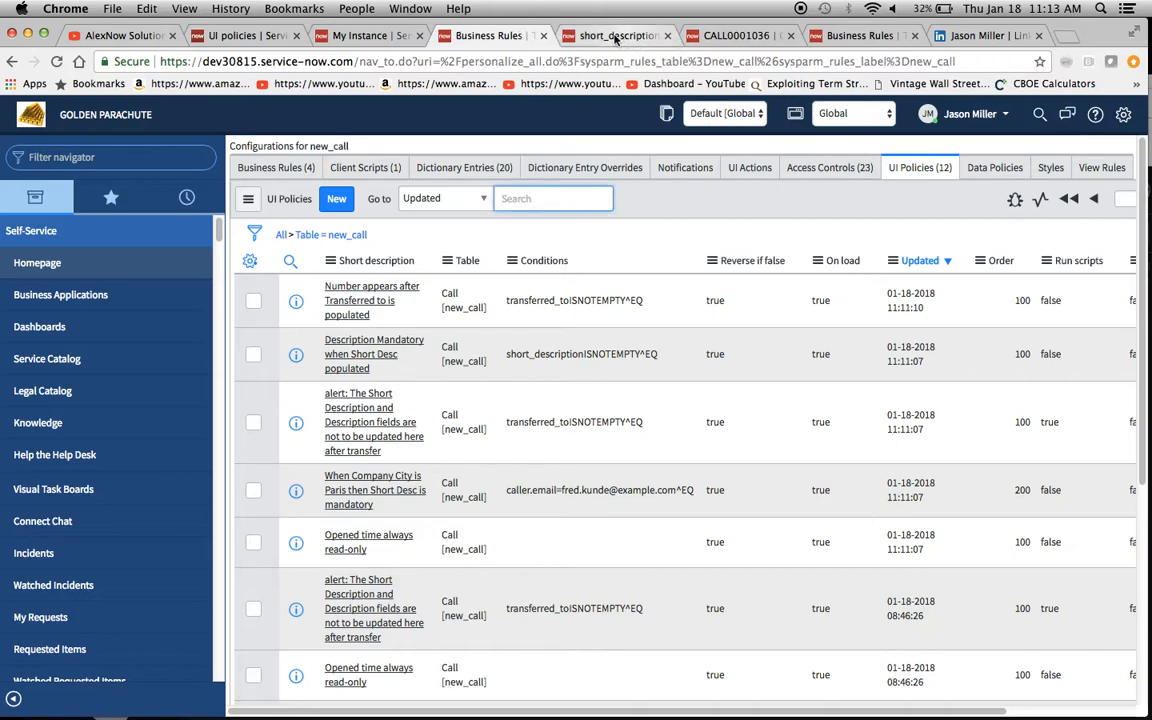
{"action": "left_click", "coordinate": [862, 35]}
{"action": "left_click_drag", "start_coordinate": [860, 35], "coordinate": [612, 35]}
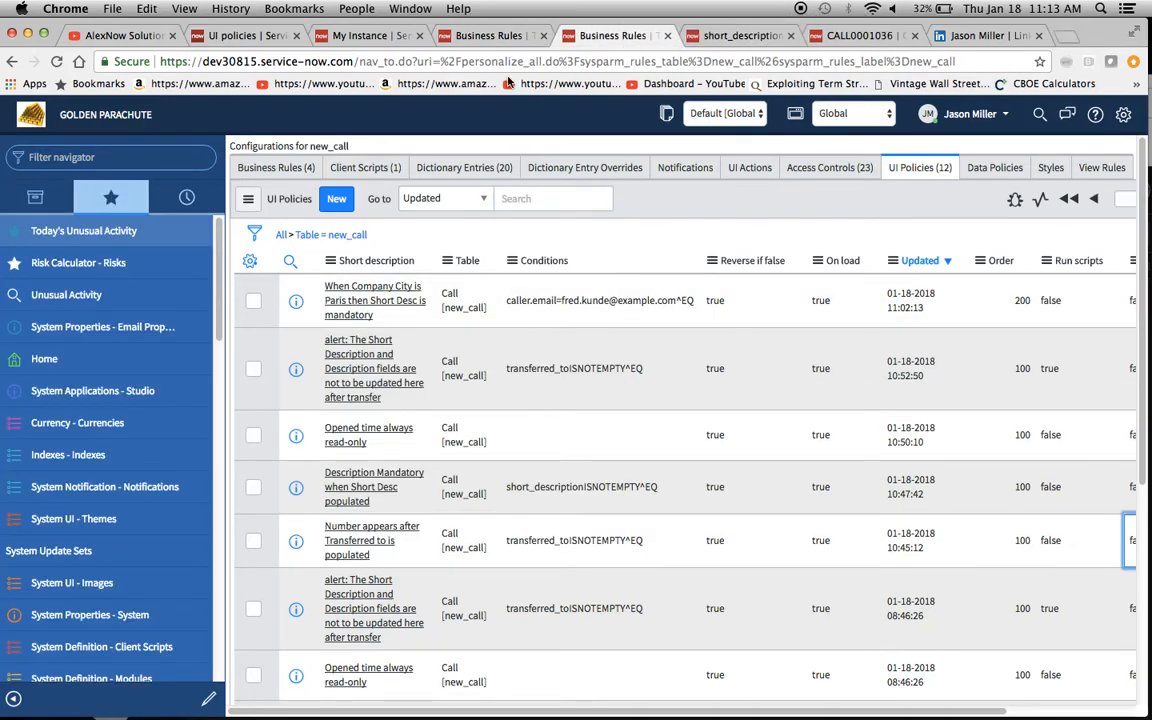
{"action": "left_click", "coordinate": [478, 35]}
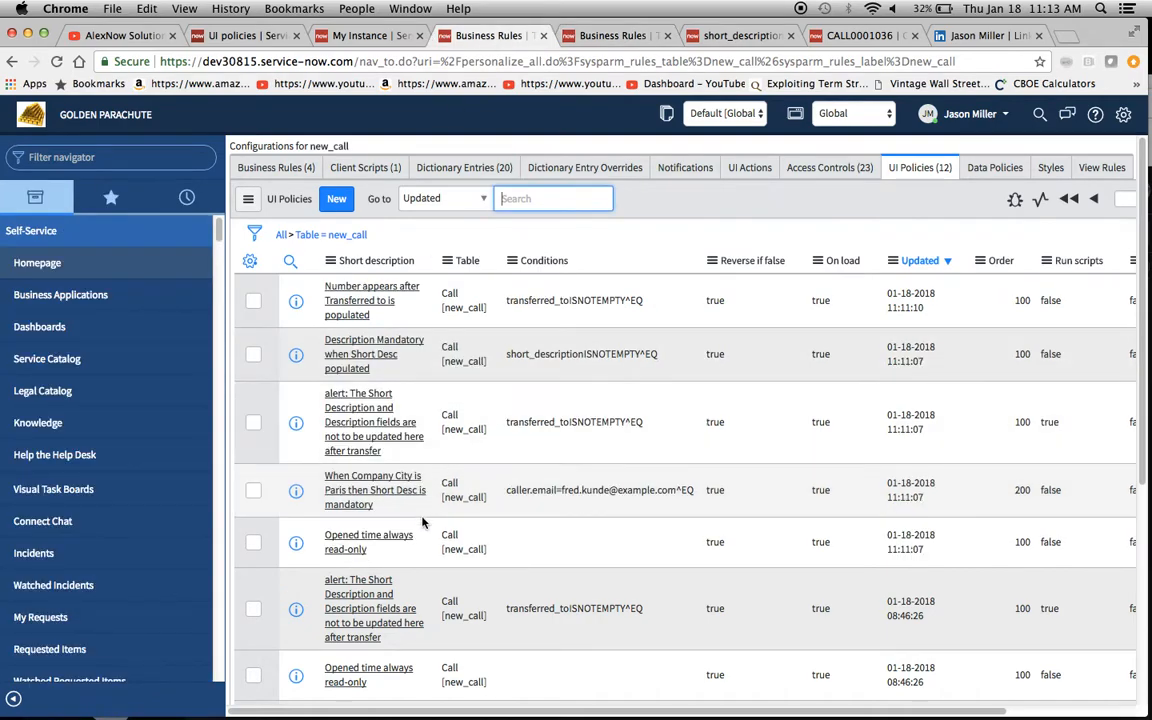
Copy the short description "Number appears after Transferred to is populated" from the inactive policy in the new_call UI policies list.
{"action": "scroll", "coordinate": [422, 521], "scroll_direction": "down", "scroll_amount": 1}
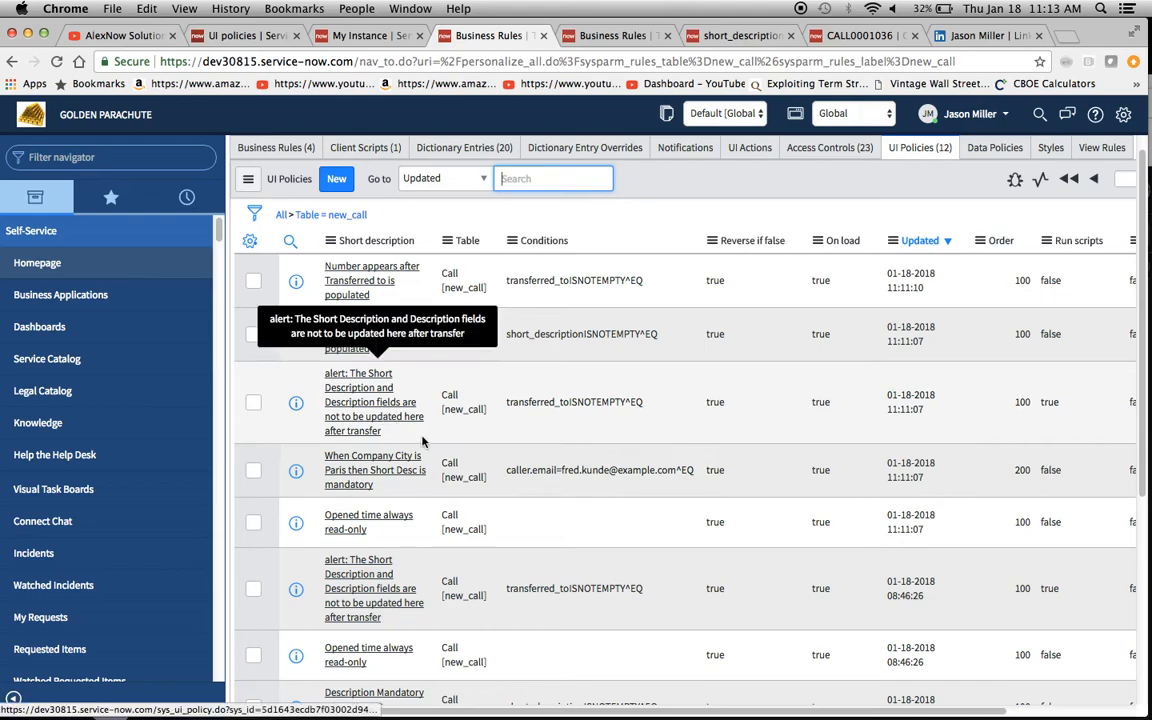
{"action": "scroll", "coordinate": [430, 427], "scroll_direction": "down", "scroll_amount": 2}
{"action": "scroll", "coordinate": [428, 427], "scroll_direction": "down", "scroll_amount": 5}
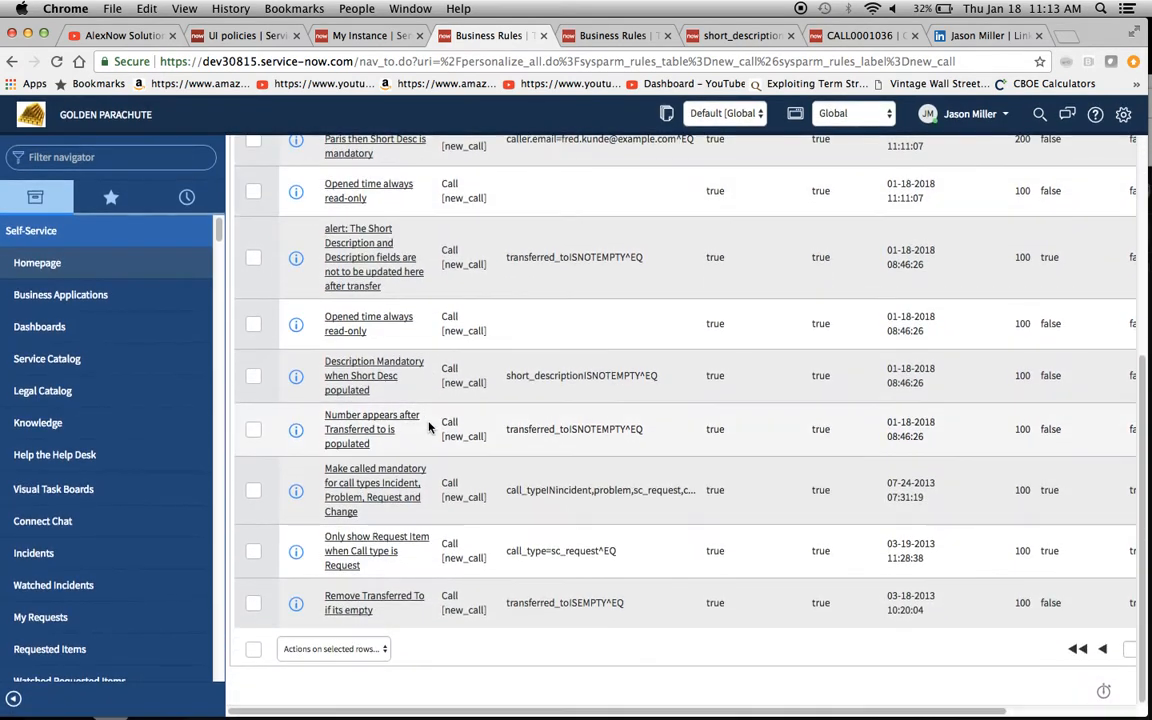
{"action": "scroll", "coordinate": [800, 427], "scroll_direction": "right", "scroll_amount": 3}
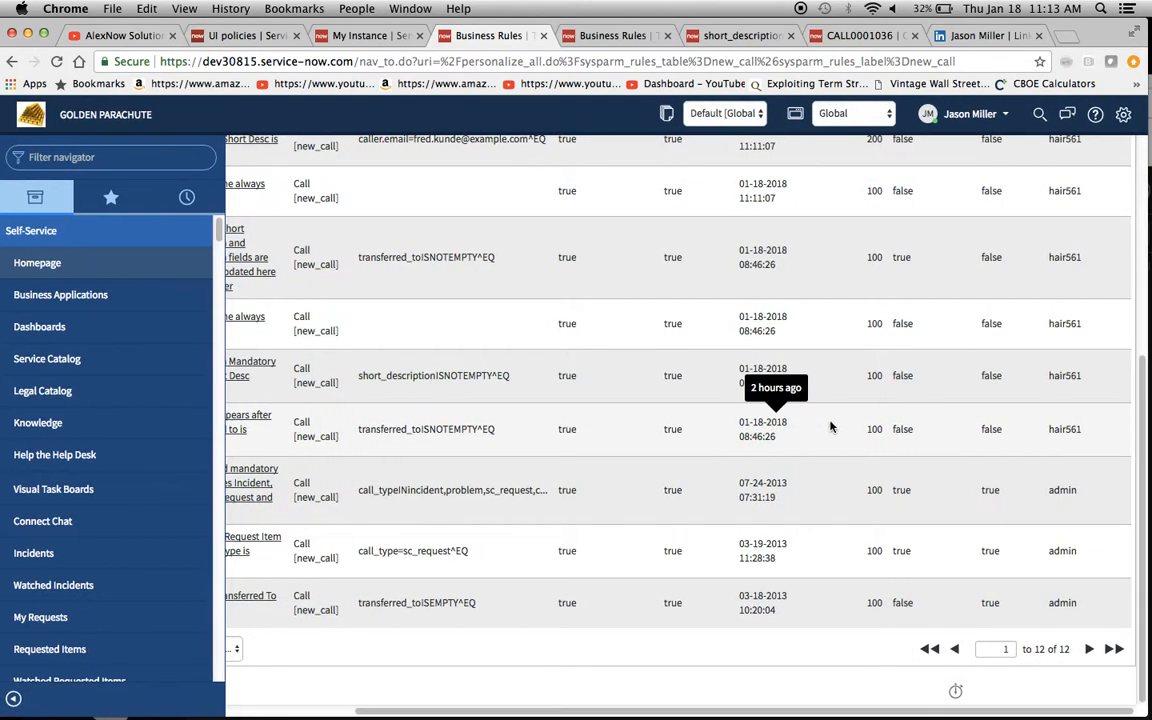
{"action": "scroll", "coordinate": [698, 450], "scroll_direction": "left", "scroll_amount": 3}
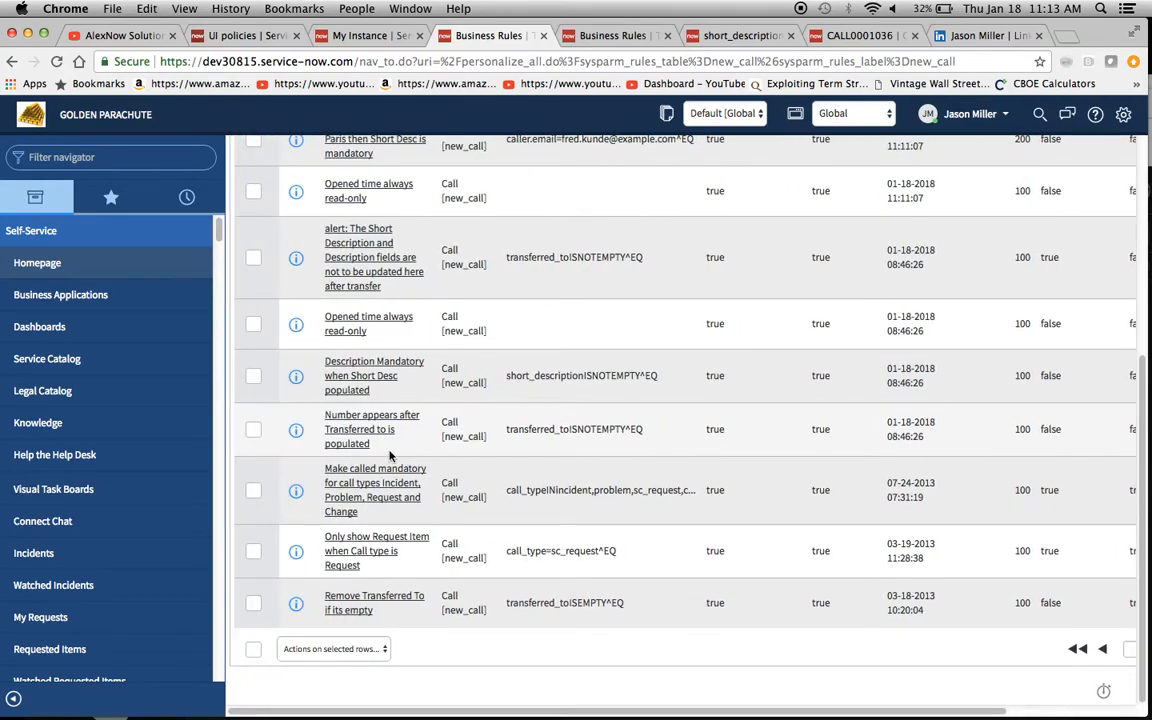
{"action": "left_click", "coordinate": [359, 443]}
{"action": "left_click_drag", "start_coordinate": [359, 443], "coordinate": [322, 422]}
{"action": "key", "text": "super+c"}
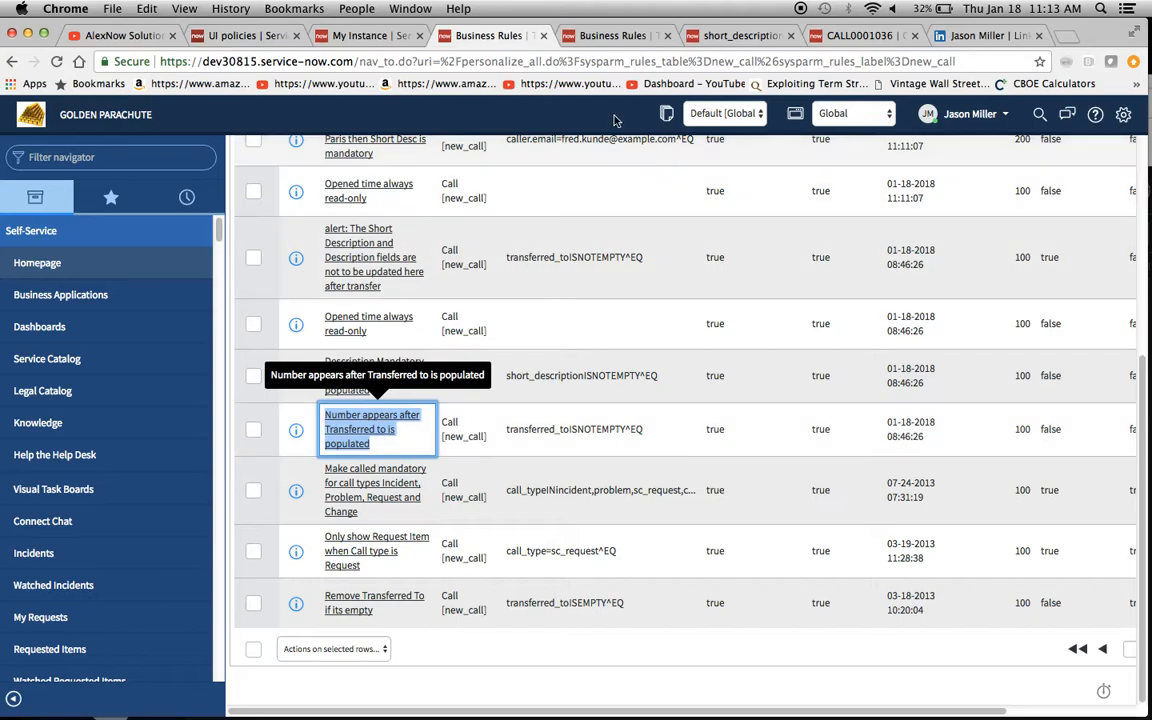
Create a new UI policy for the Call table with the short description "Number appears after Transferred to is populated".
{"action": "left_click", "coordinate": [552, 40]}
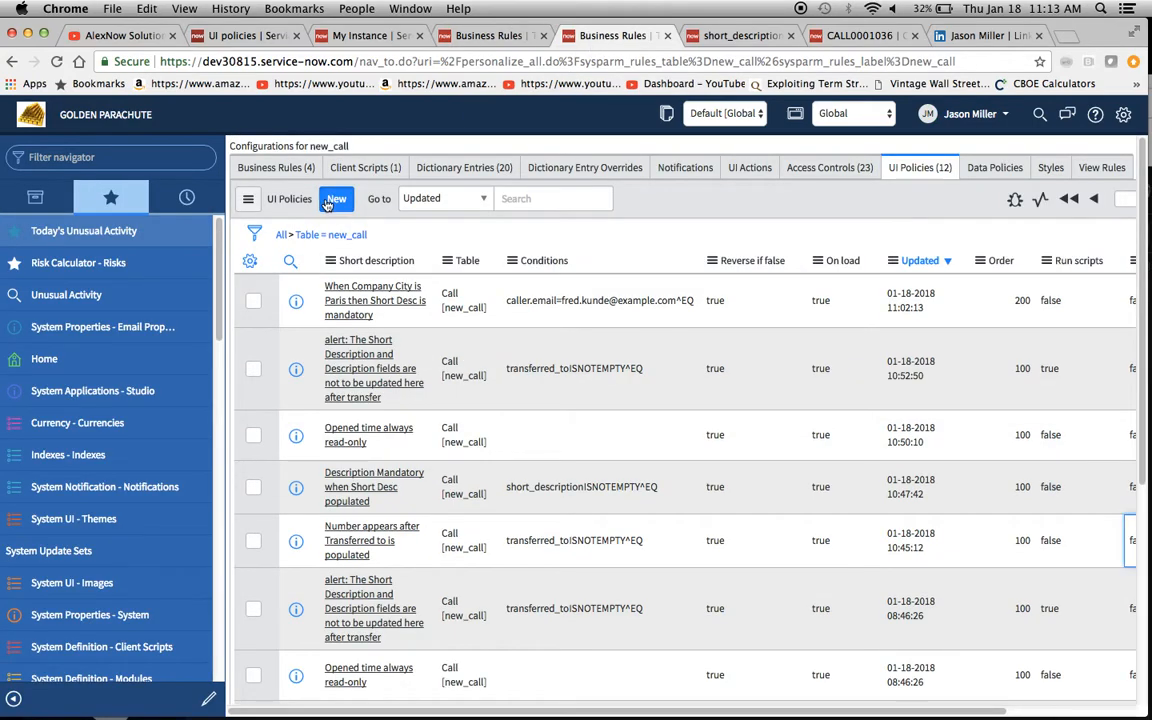
{"action": "left_click", "coordinate": [327, 203]}
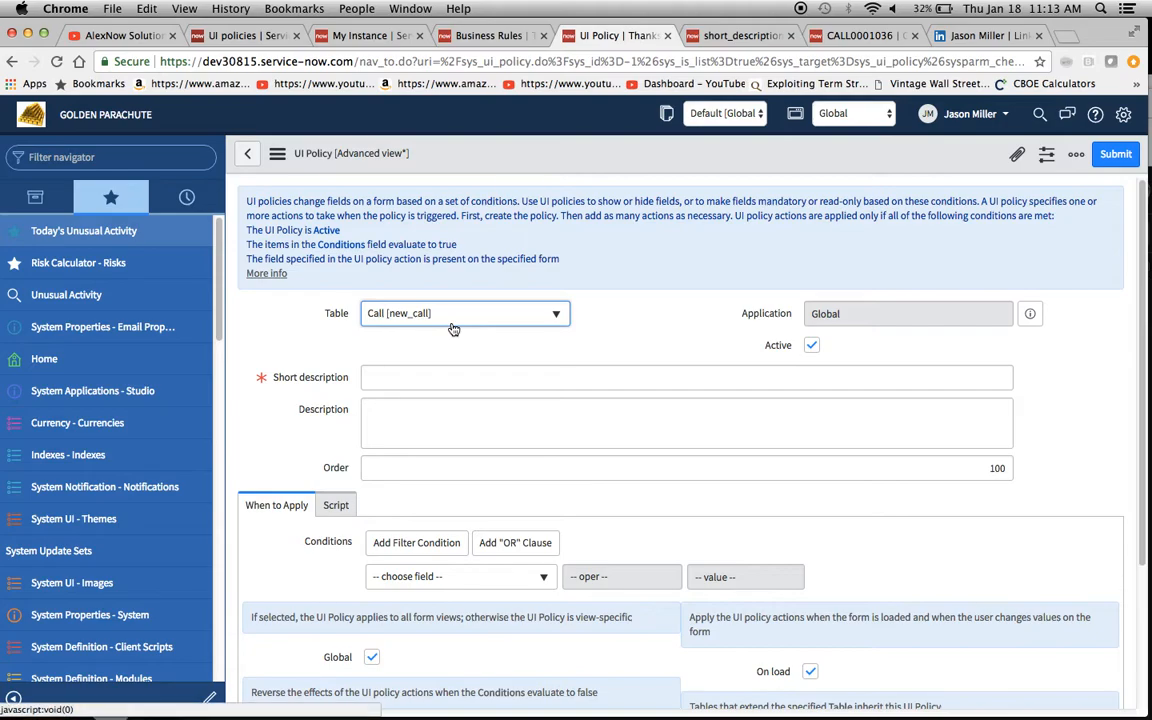
{"action": "scroll", "coordinate": [640, 335], "scroll_direction": "down", "scroll_amount": 2}
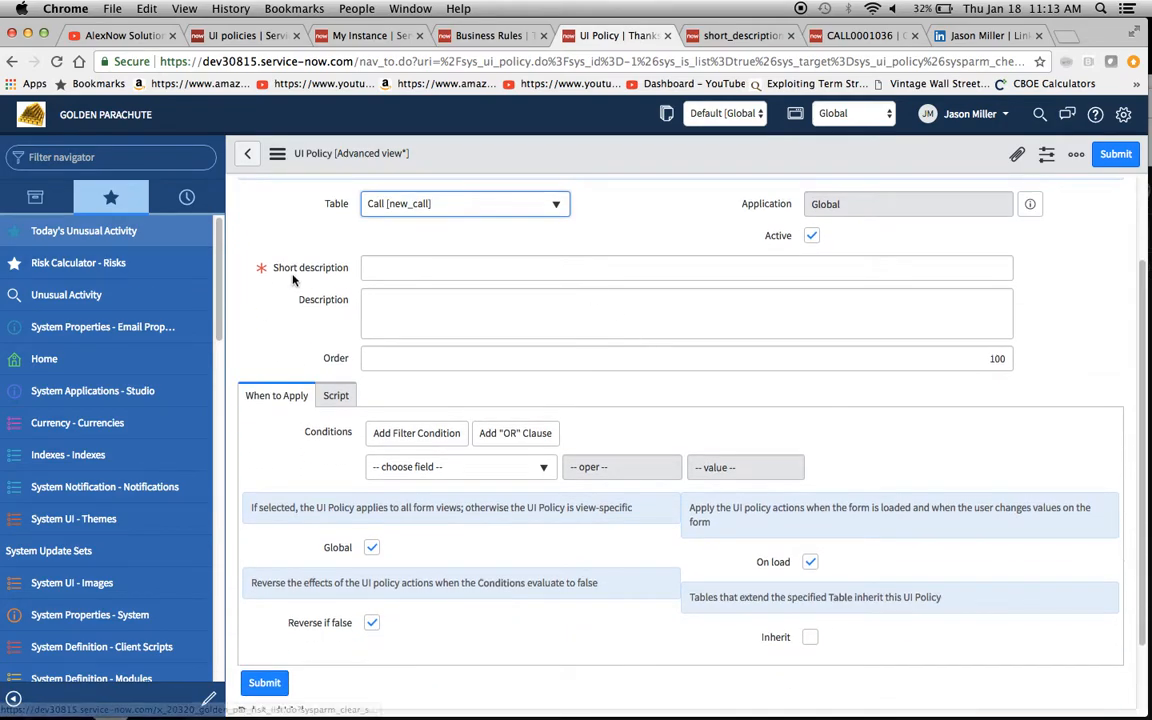
{"action": "left_click", "coordinate": [406, 272]}
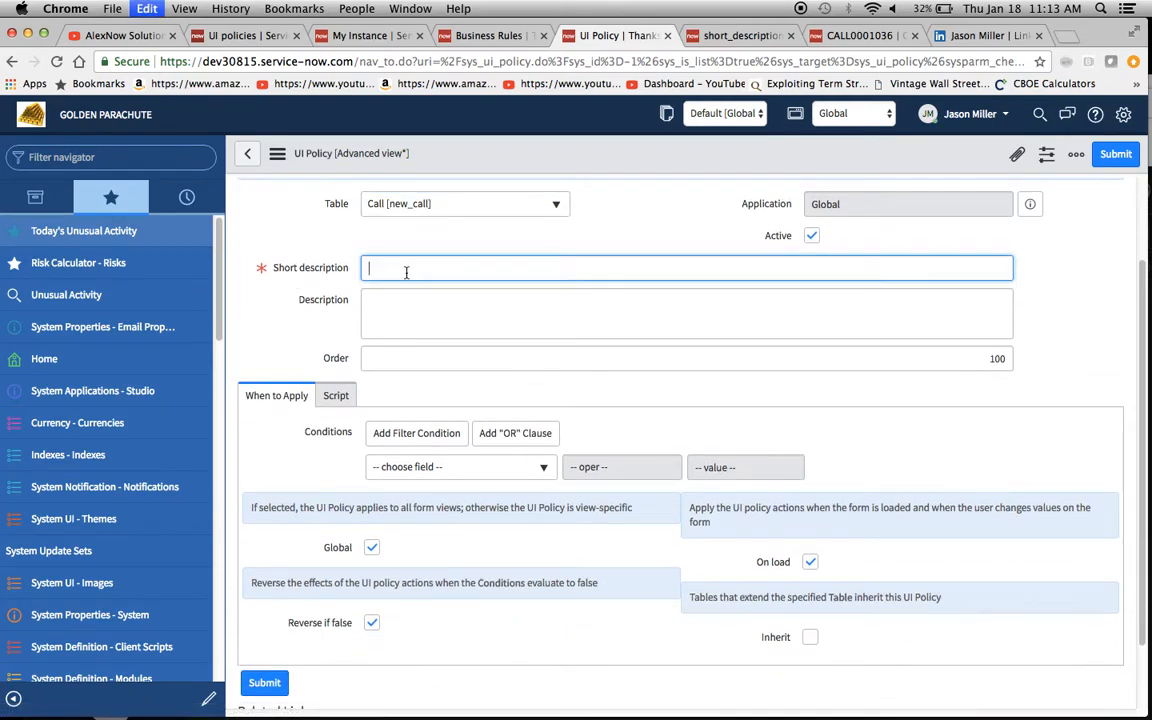
{"action": "key", "text": "super+v"}
{"action": "left_click", "coordinate": [488, 299]}
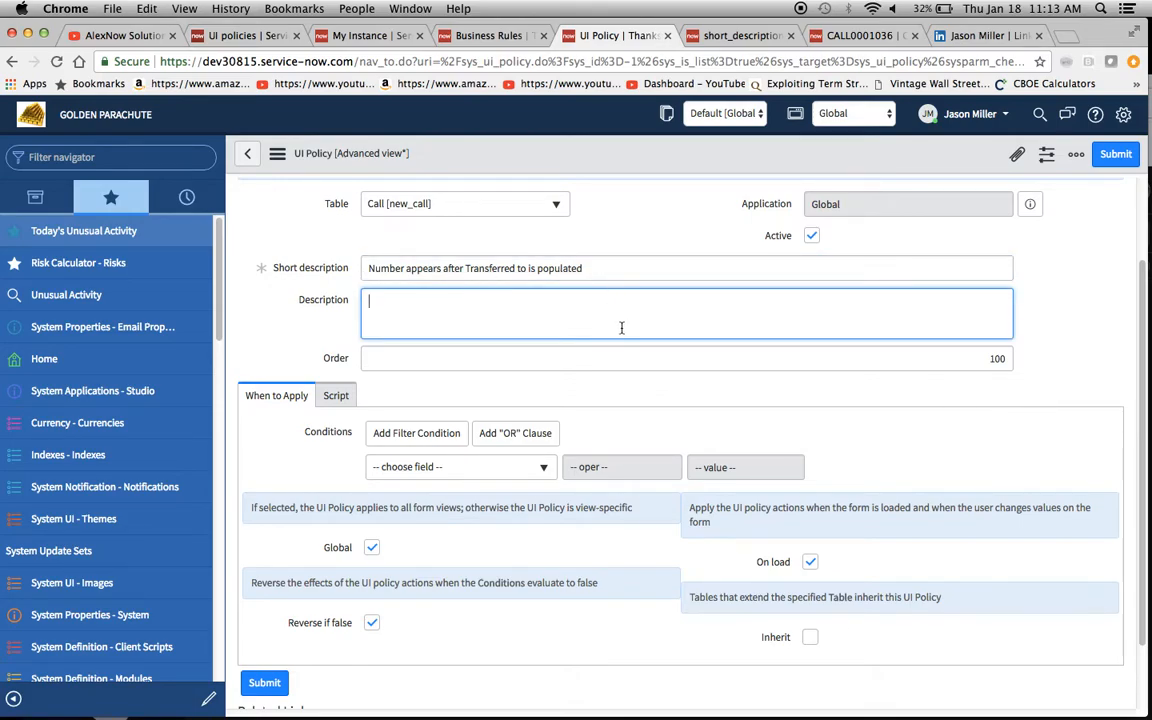
Set the UI policy's condition to Transferred to is not empty.
{"action": "scroll", "coordinate": [572, 458], "scroll_direction": "down", "scroll_amount": 3}
{"action": "left_click", "coordinate": [543, 390]}
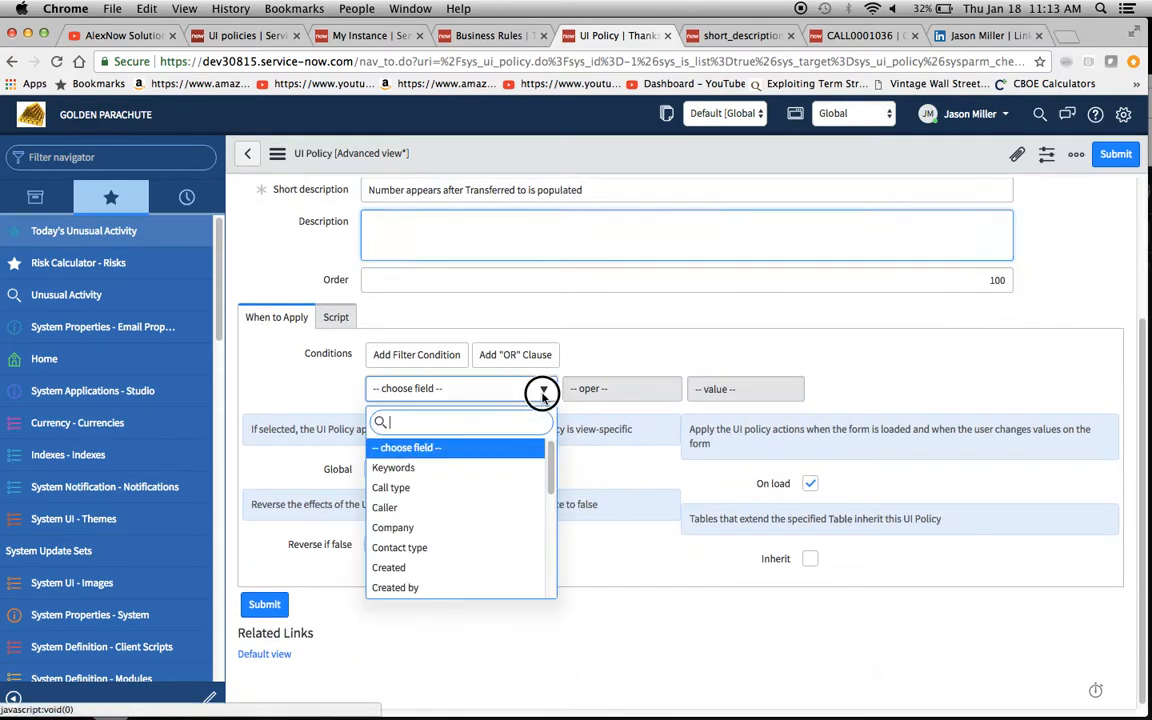
{"action": "type", "text": "tra"}
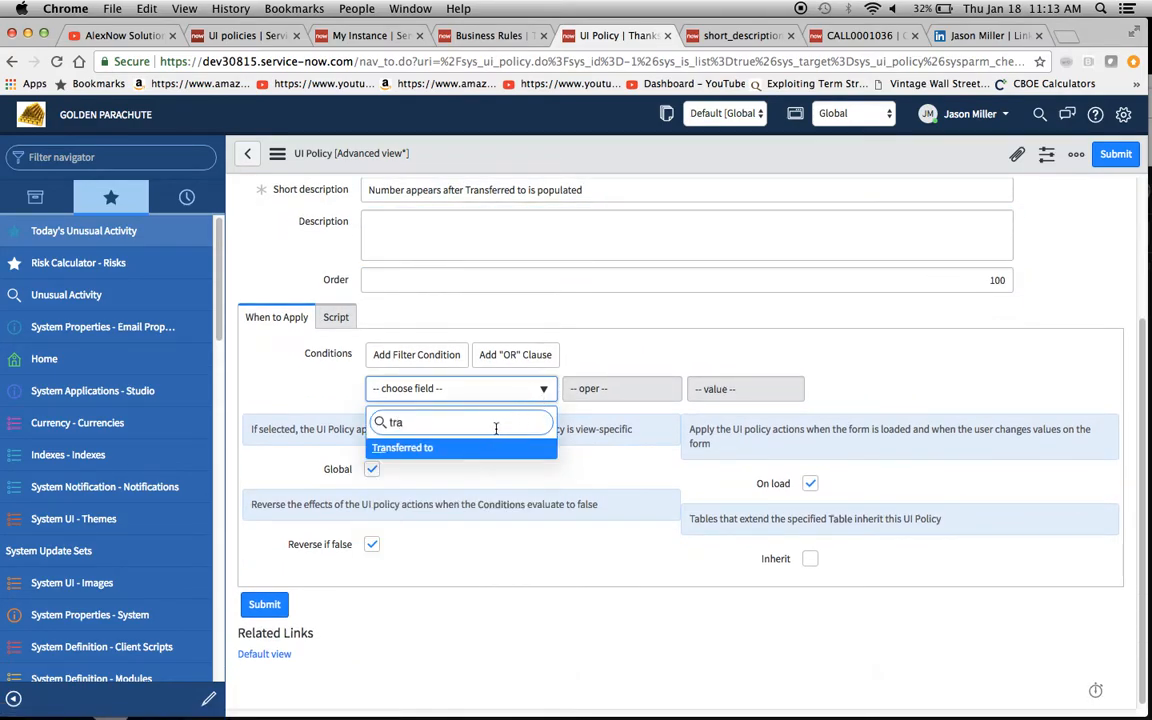
{"action": "left_click", "coordinate": [437, 447]}
{"action": "left_click", "coordinate": [645, 392]}
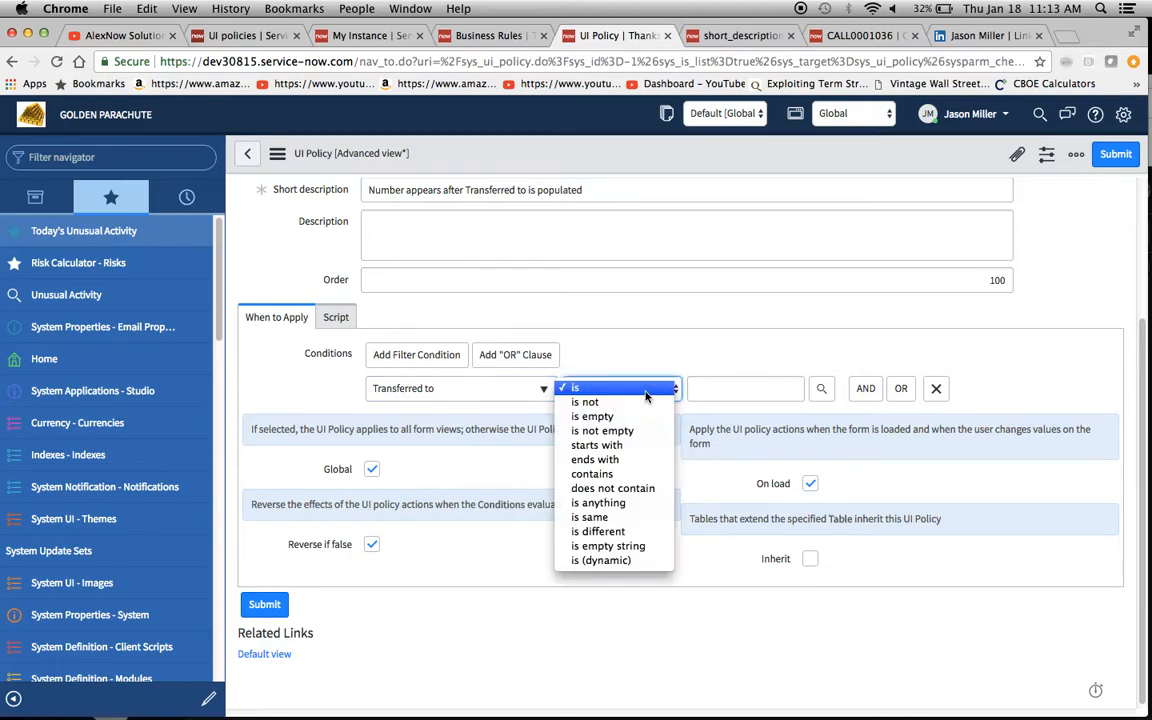
{"action": "left_click", "coordinate": [605, 431]}
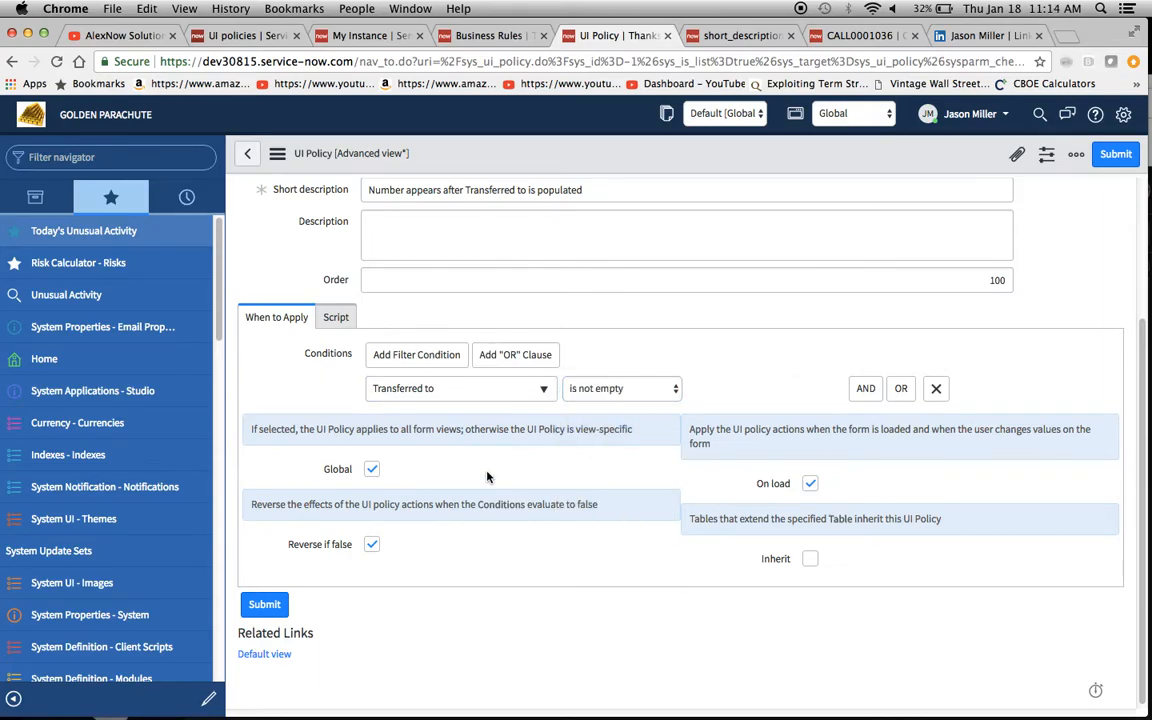
Turn off the policy's Global option to reveal the View field, and turn Global back on.
{"action": "left_click", "coordinate": [372, 470]}
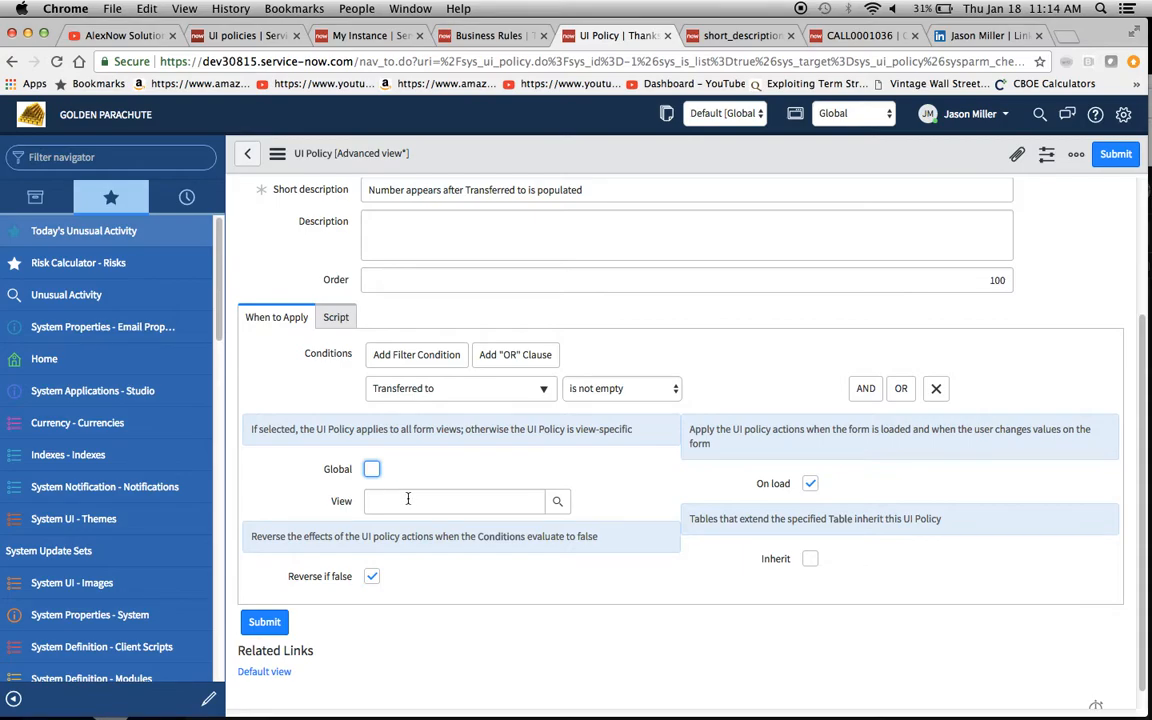
{"action": "left_click", "coordinate": [371, 470]}
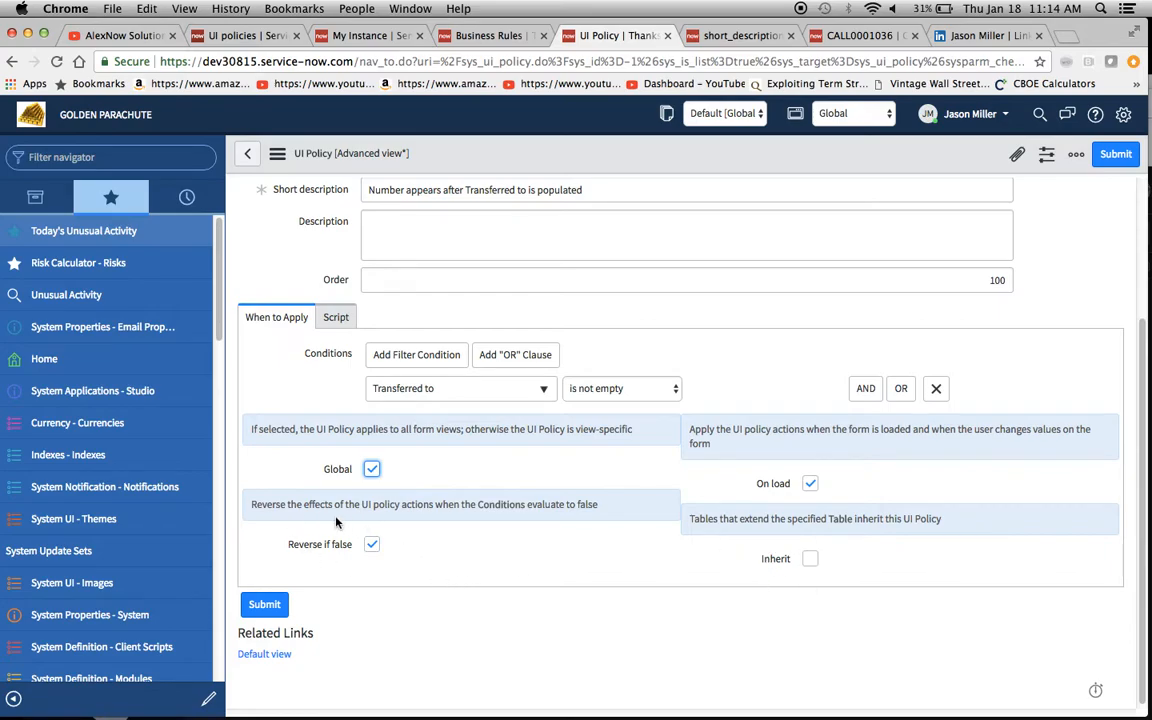
{"action": "scroll", "coordinate": [286, 325], "scroll_direction": "up", "scroll_amount": 4}
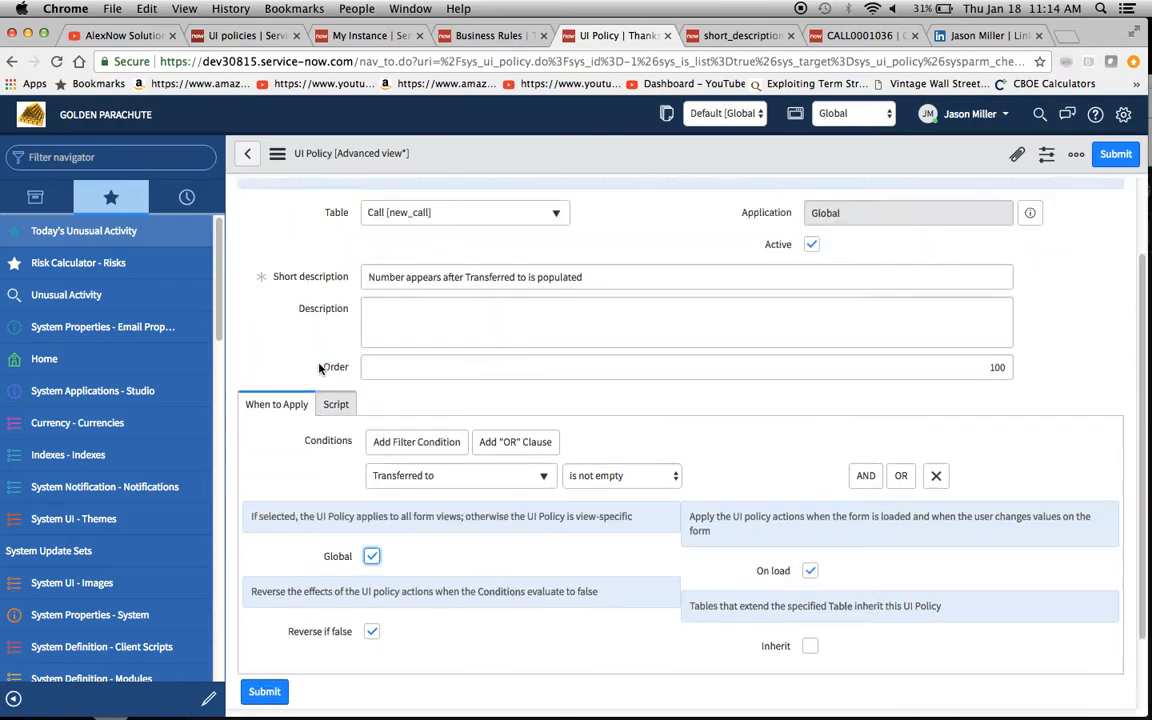
Save the new UI policy and start a new UI policy action for it.
{"action": "left_click", "coordinate": [277, 155]}
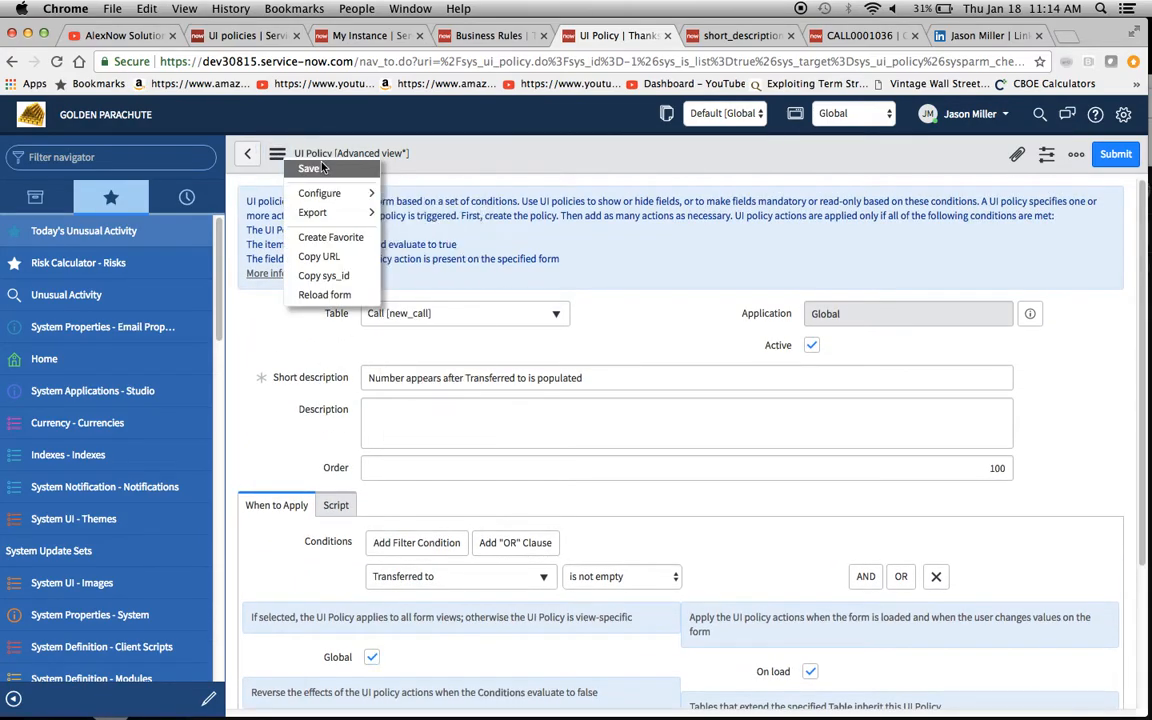
{"action": "left_click", "coordinate": [310, 171]}
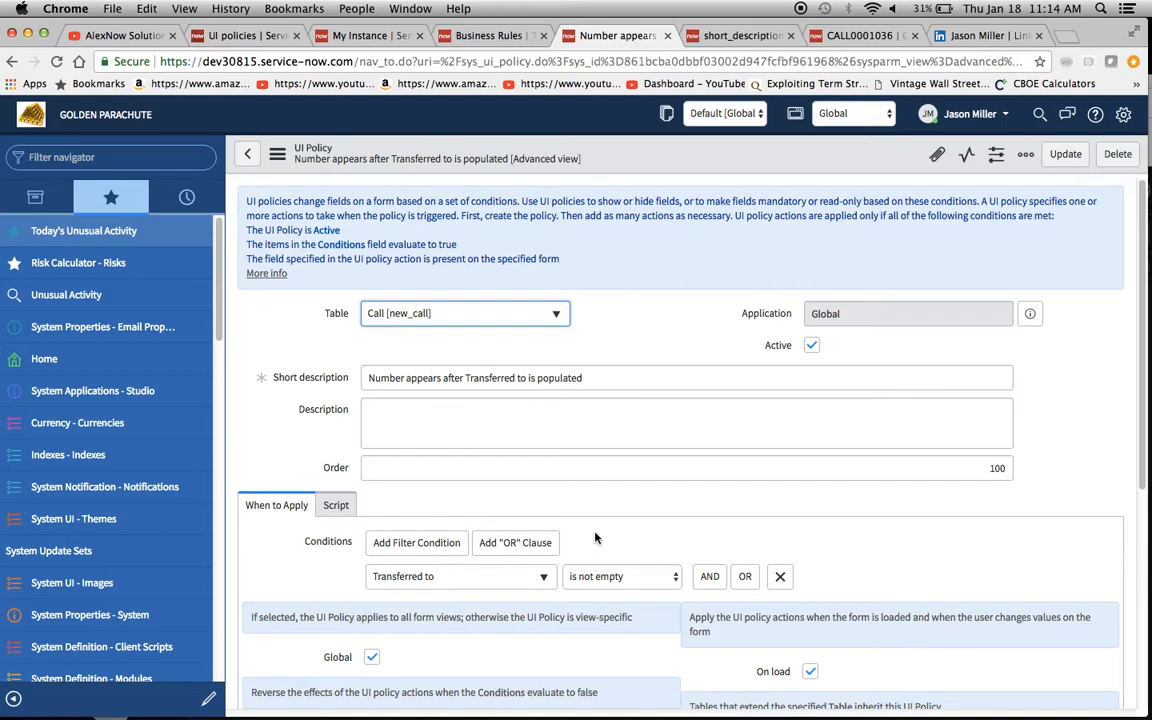
{"action": "scroll", "coordinate": [595, 538], "scroll_direction": "down", "scroll_amount": 2}
{"action": "scroll", "coordinate": [685, 531], "scroll_direction": "down", "scroll_amount": 5}
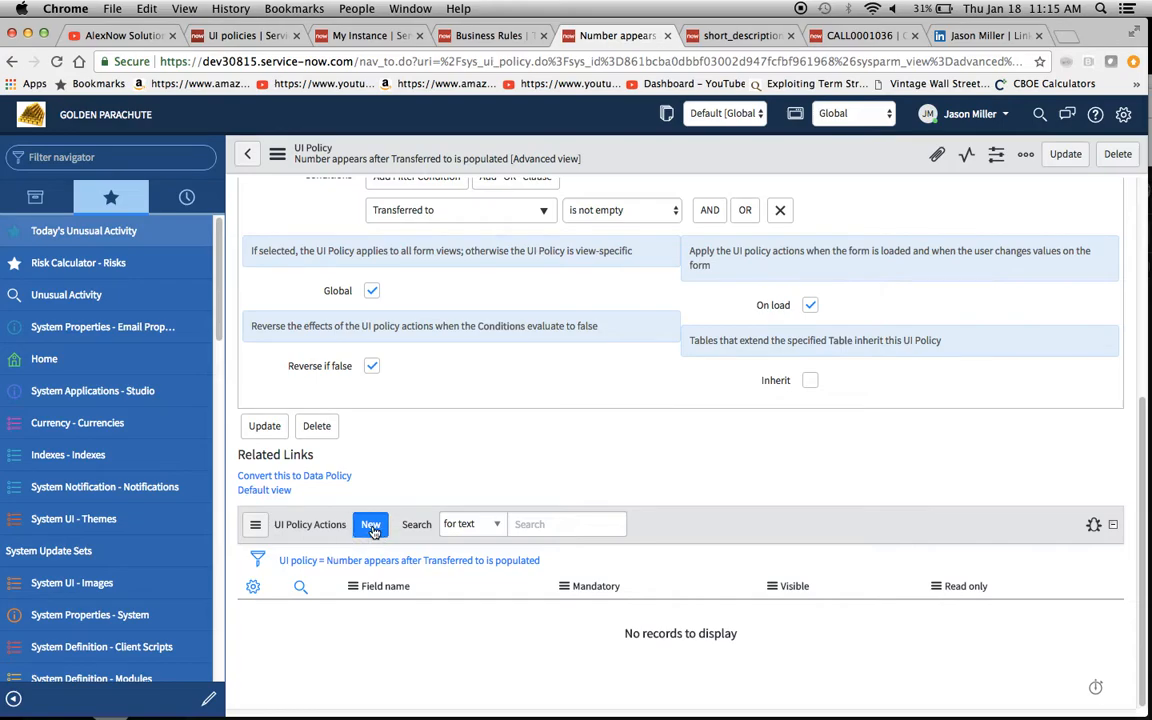
{"action": "left_click", "coordinate": [371, 526]}
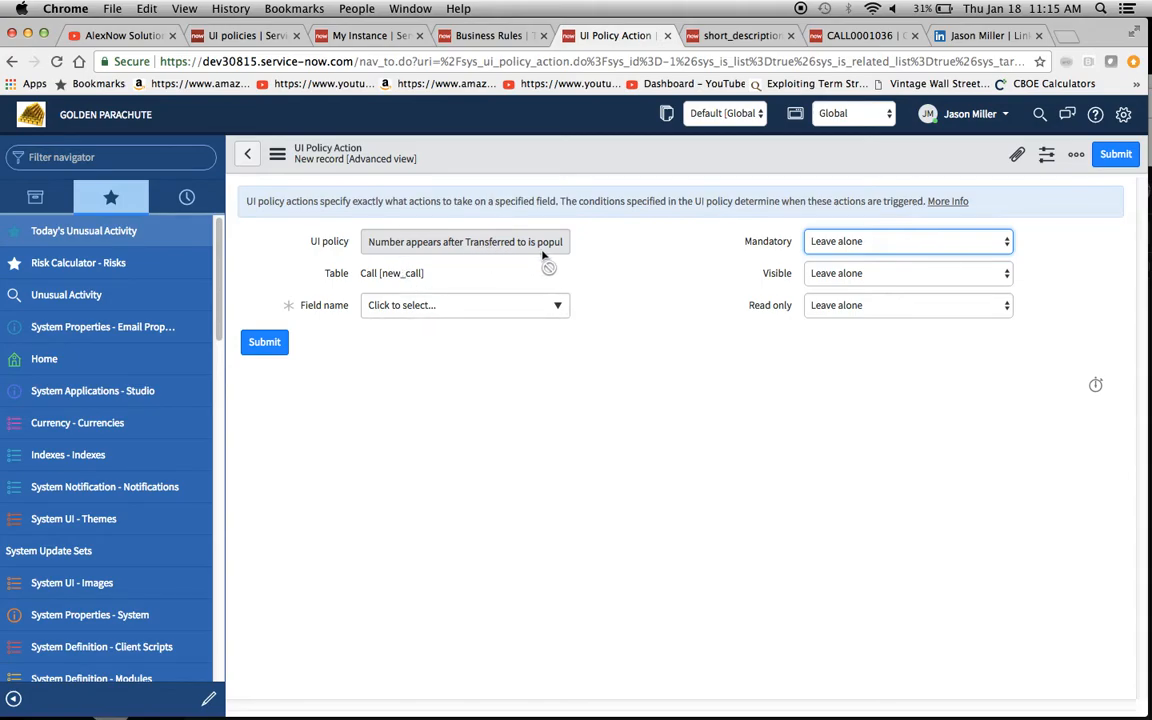
Define the UI policy action with field name Number and Visible set to True, save it and return to the policy.
{"action": "left_click", "coordinate": [556, 312]}
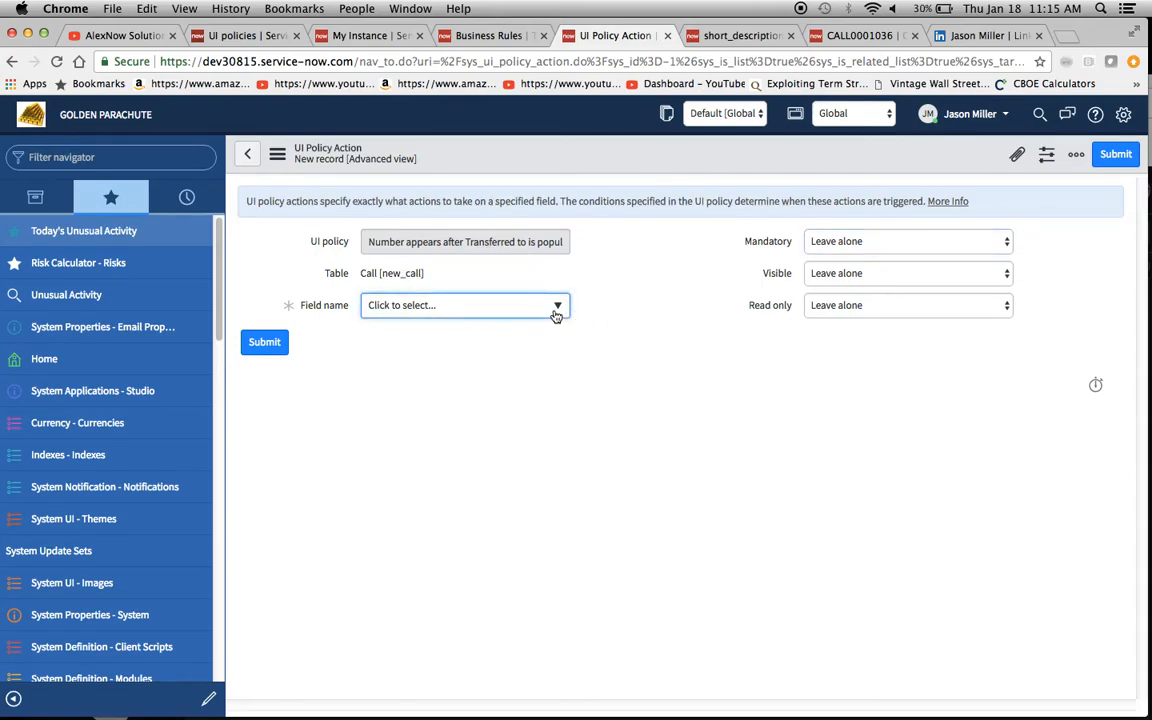
{"action": "left_click", "coordinate": [556, 312]}
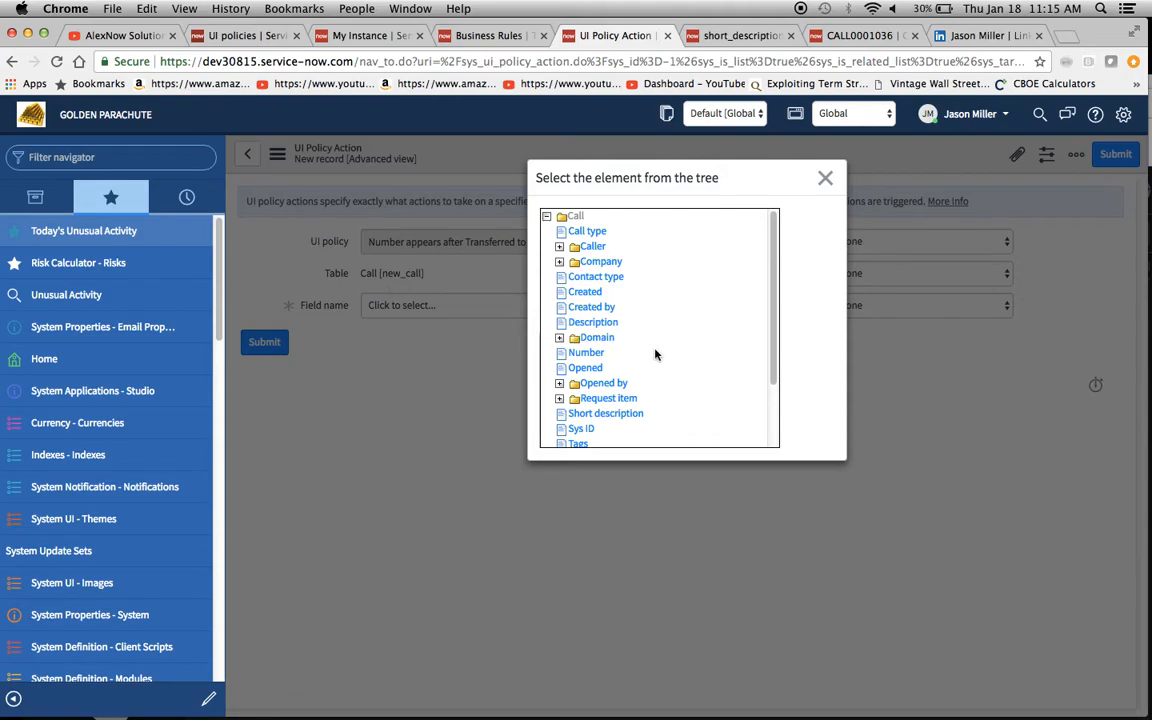
{"action": "scroll", "coordinate": [589, 312], "scroll_direction": "down", "scroll_amount": 1}
{"action": "left_click", "coordinate": [602, 320]}
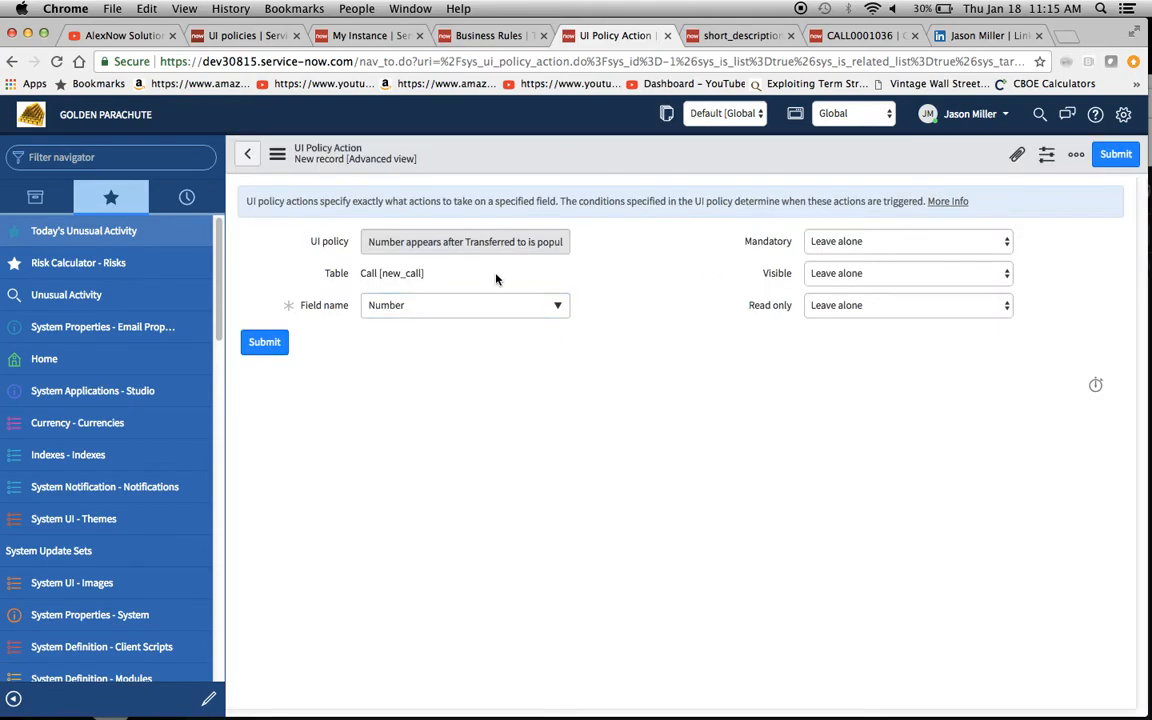
{"action": "left_click", "coordinate": [856, 272]}
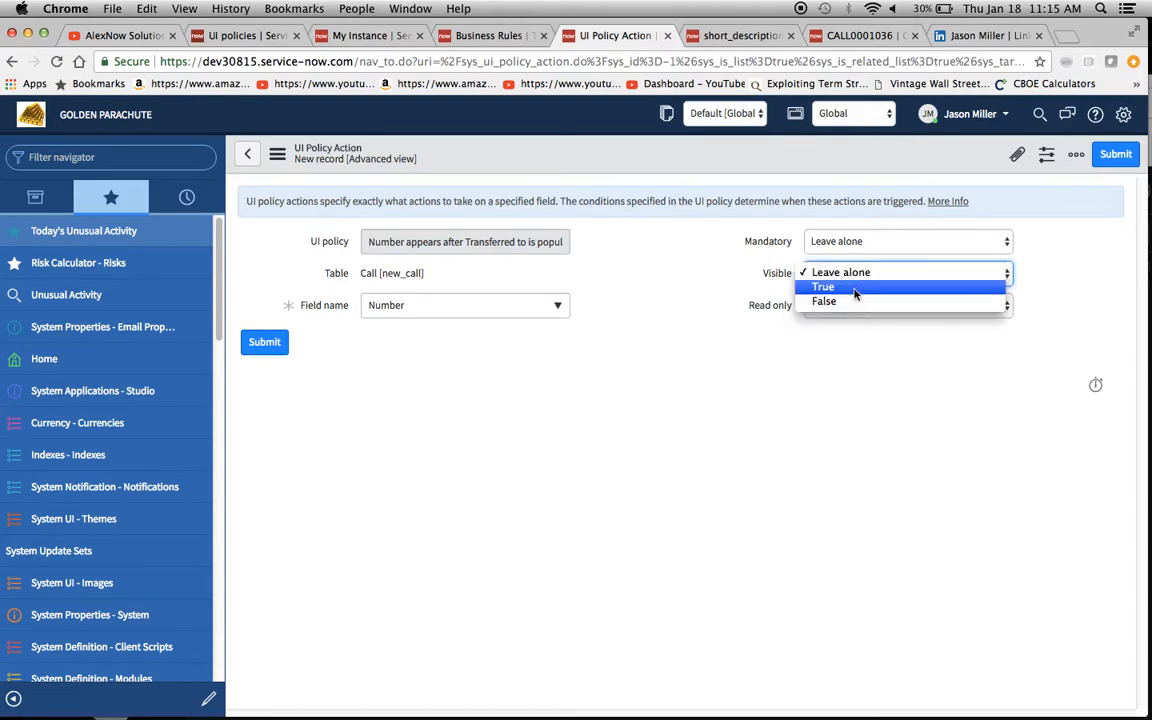
{"action": "left_click", "coordinate": [855, 291]}
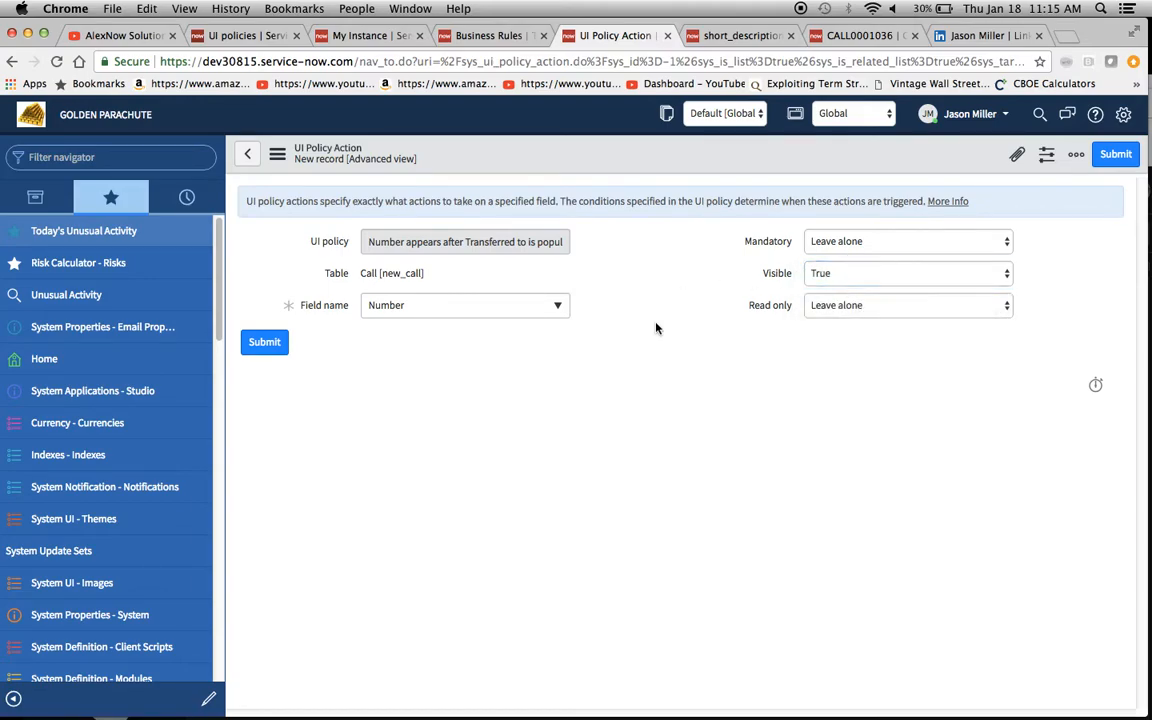
{"action": "left_click", "coordinate": [280, 162]}
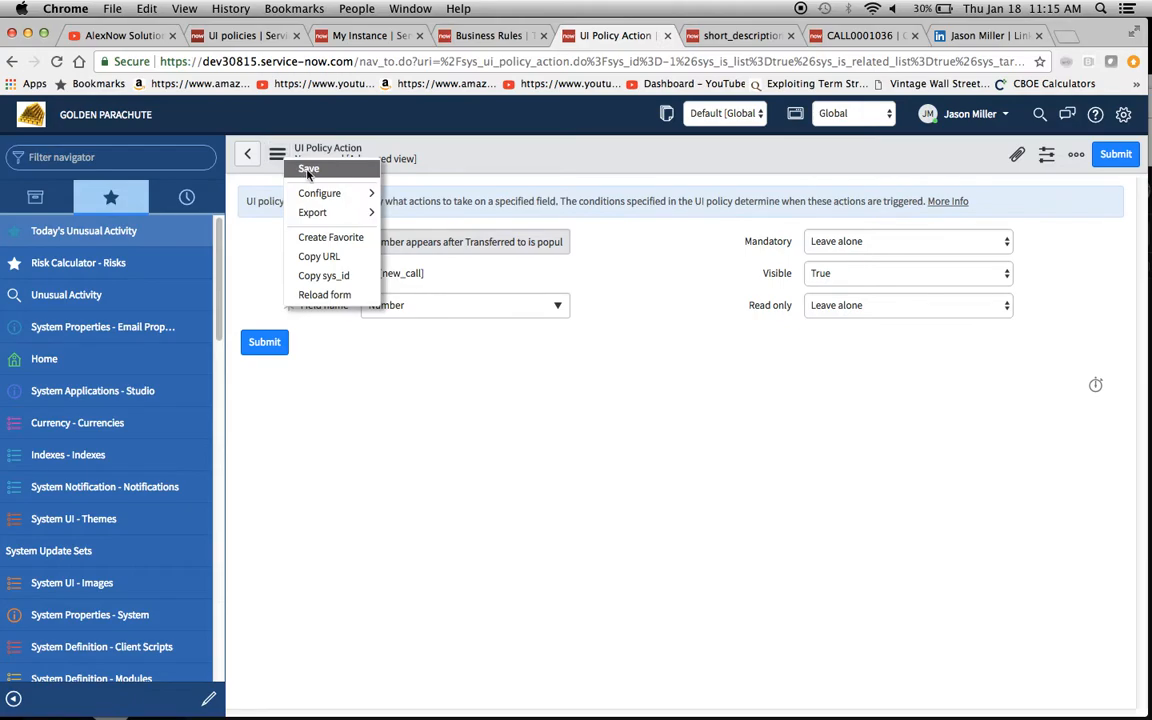
{"action": "left_click", "coordinate": [306, 172]}
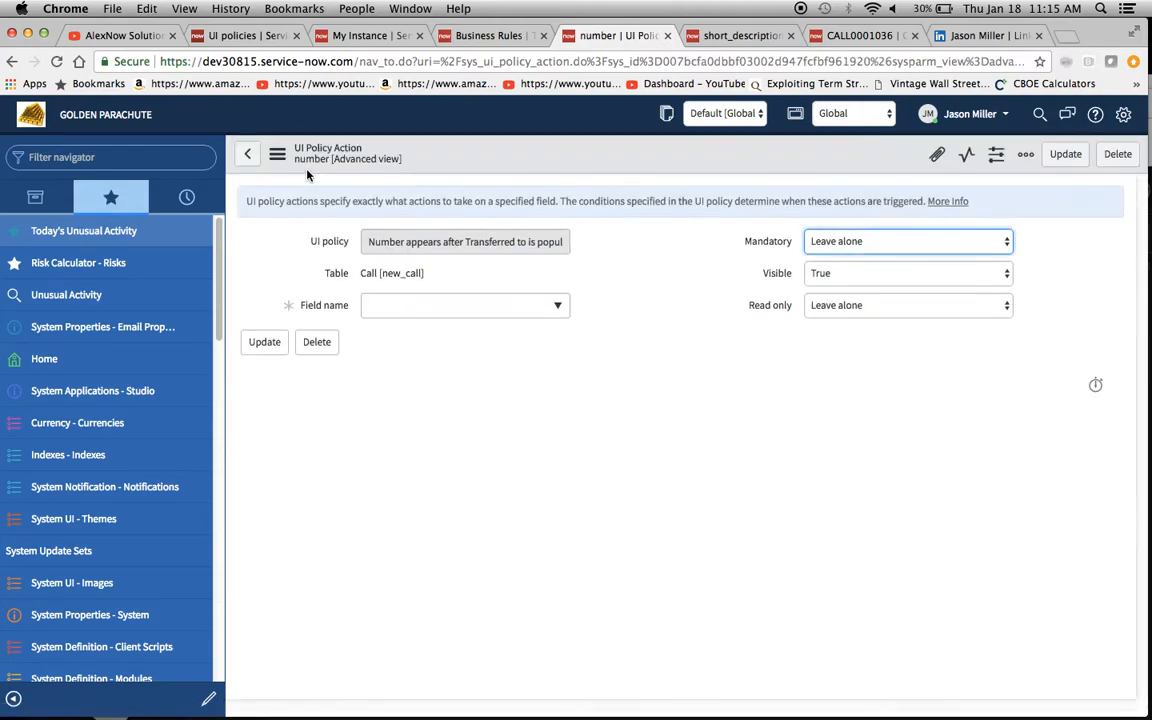
{"action": "left_click", "coordinate": [265, 342]}
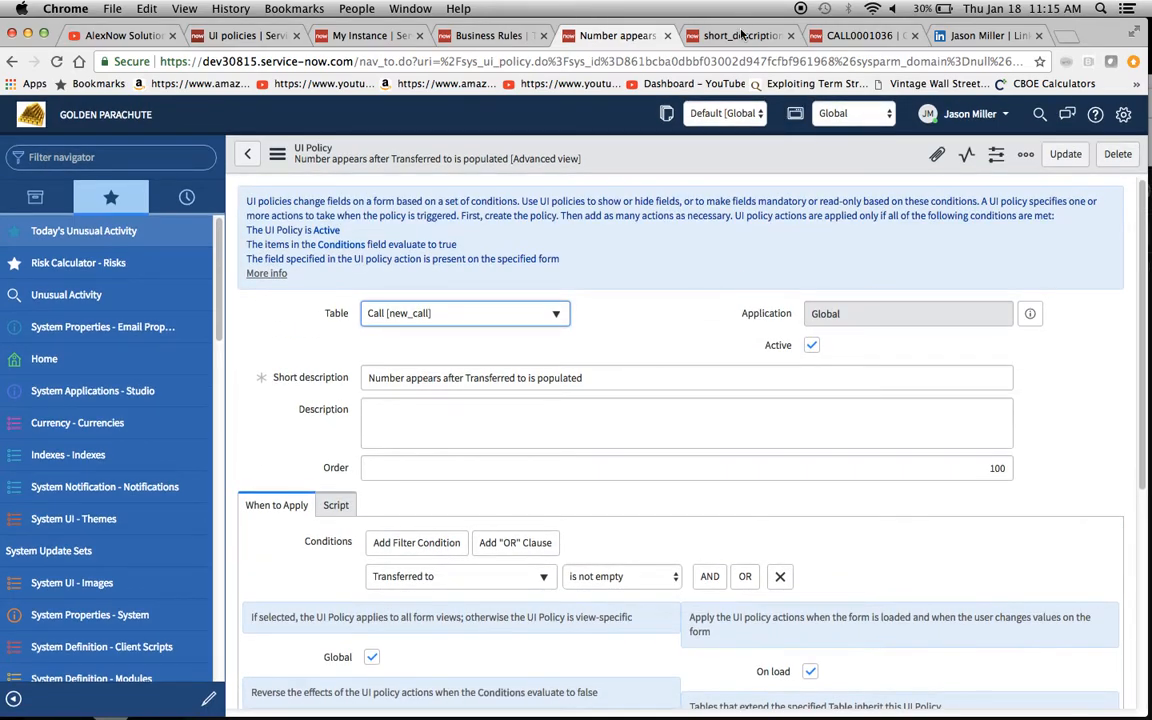
Switch to the open call record and bring up a blank Call form with new_call.do.
{"action": "left_click", "coordinate": [870, 37]}
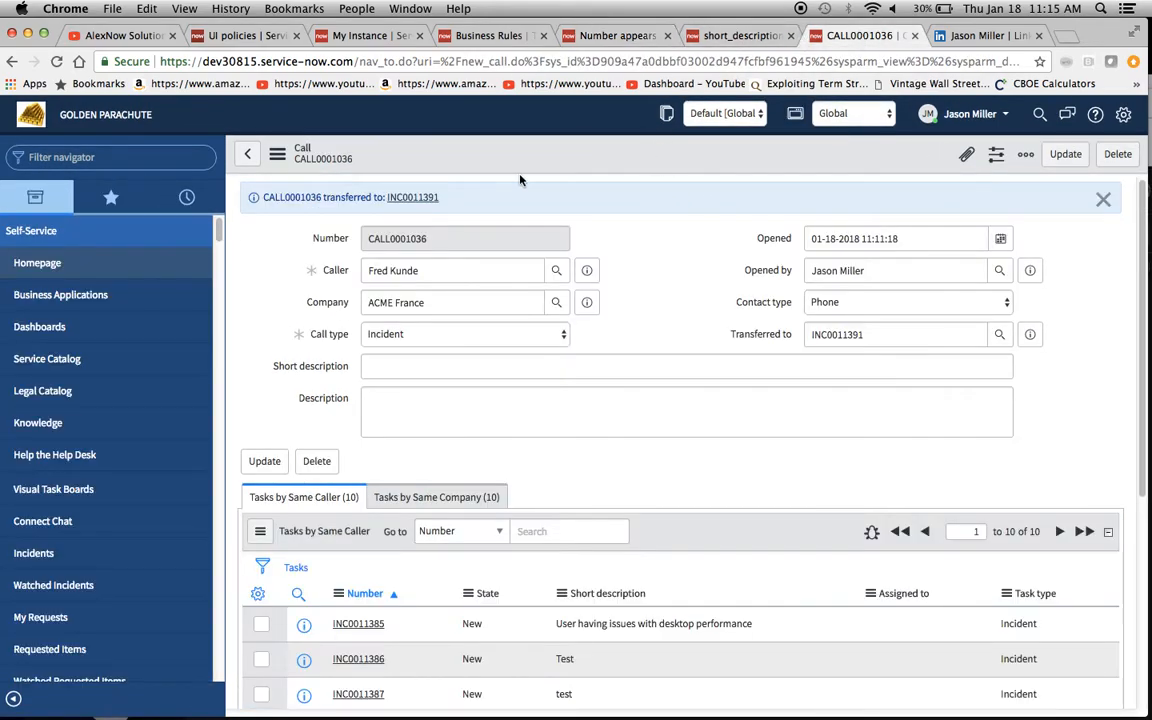
{"action": "left_click", "coordinate": [98, 158]}
{"action": "type", "text": "new_"}
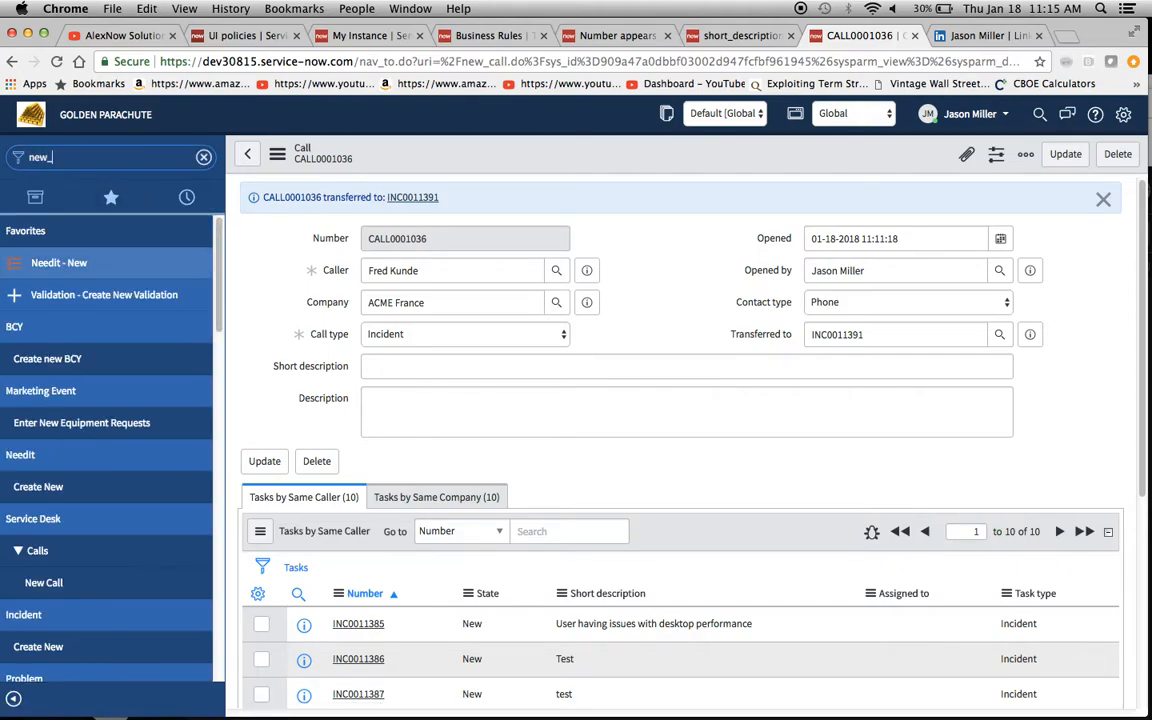
{"action": "type", "text": "call.do"}
{"action": "key", "text": "Return"}
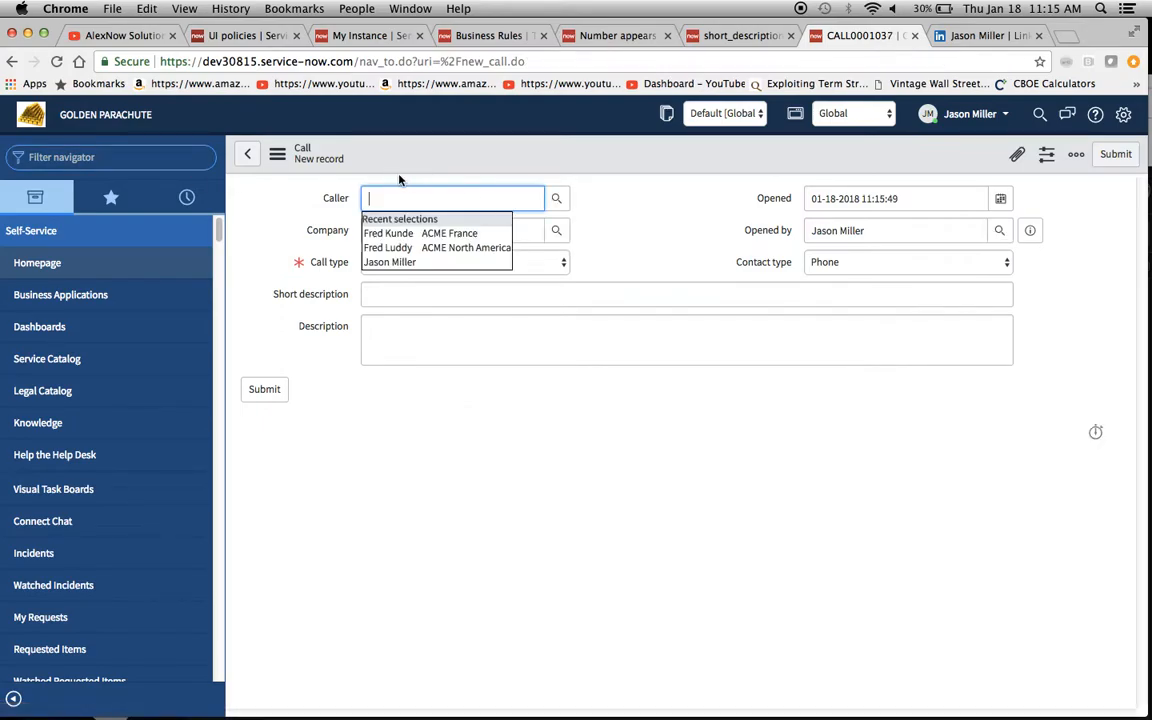
Fill in the caller from ACME France, set the call type to Incident and save the call.
{"action": "left_click", "coordinate": [686, 205]}
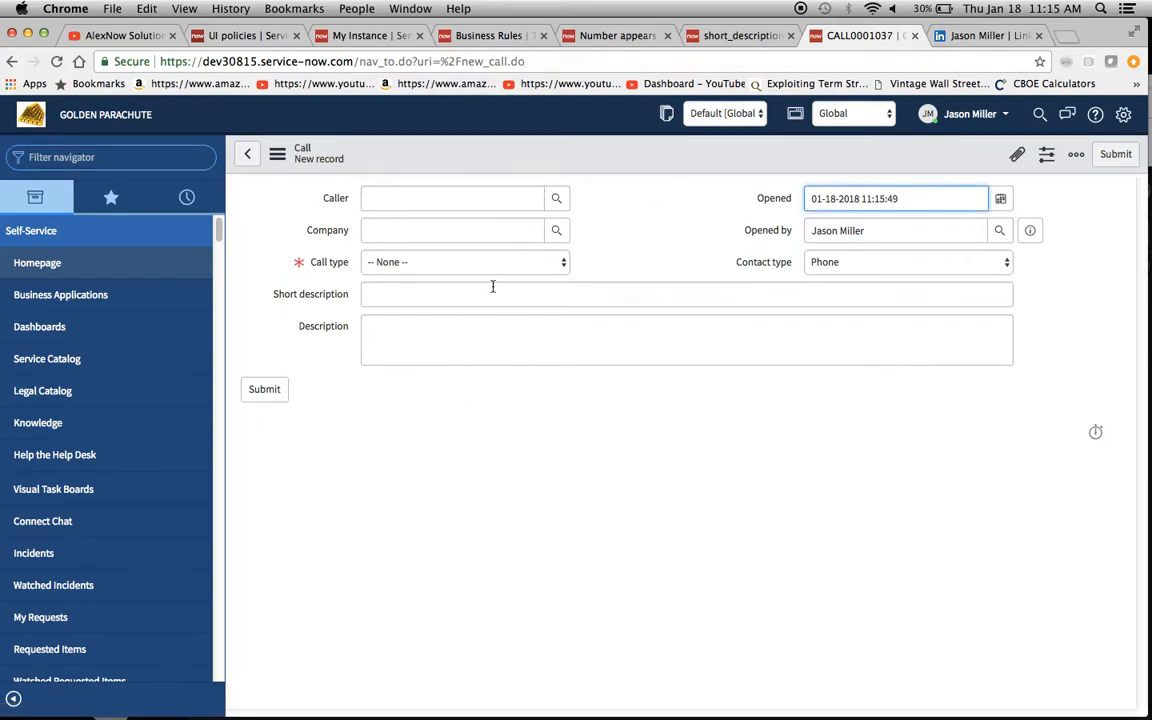
{"action": "left_click", "coordinate": [460, 260]}
{"action": "left_click", "coordinate": [493, 199]}
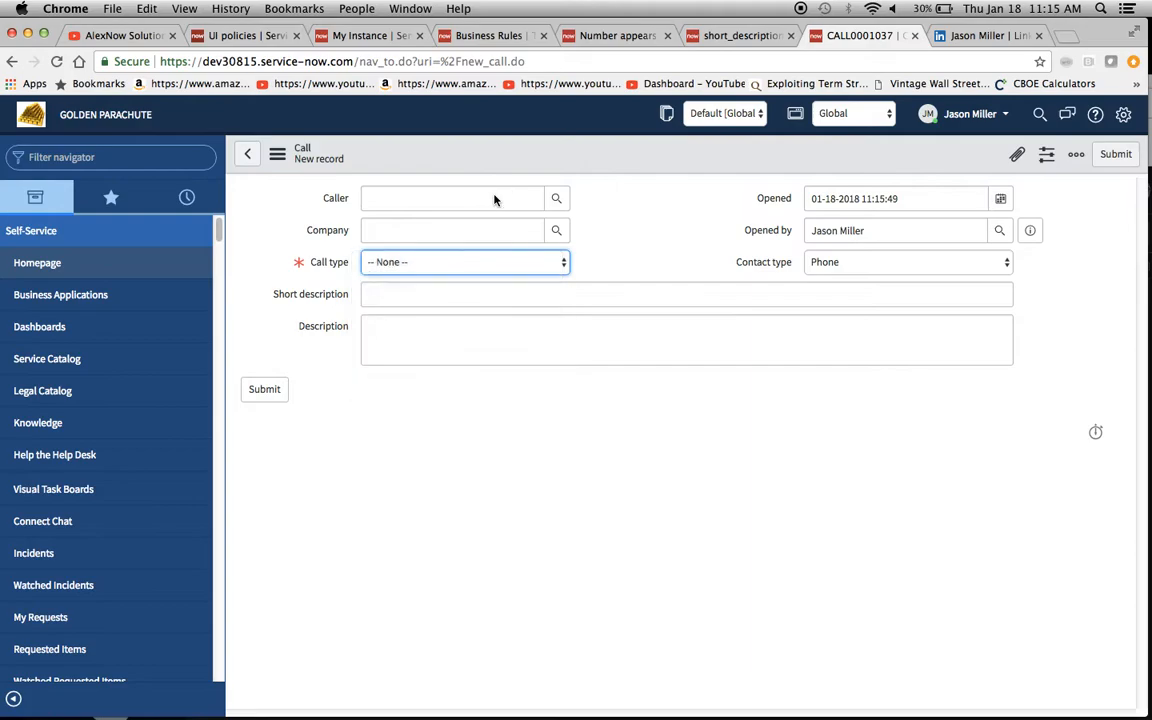
{"action": "left_click", "coordinate": [489, 197]}
{"action": "type", "text": "fr"}
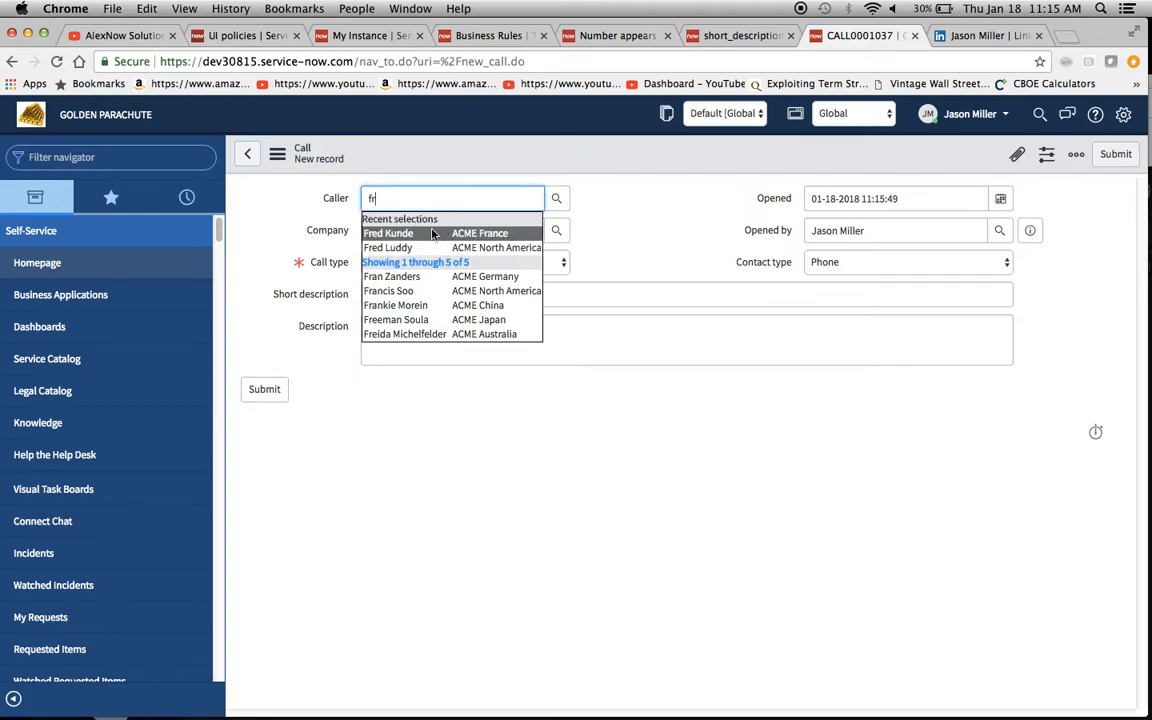
{"action": "left_click", "coordinate": [452, 222]}
{"action": "left_click", "coordinate": [421, 265]}
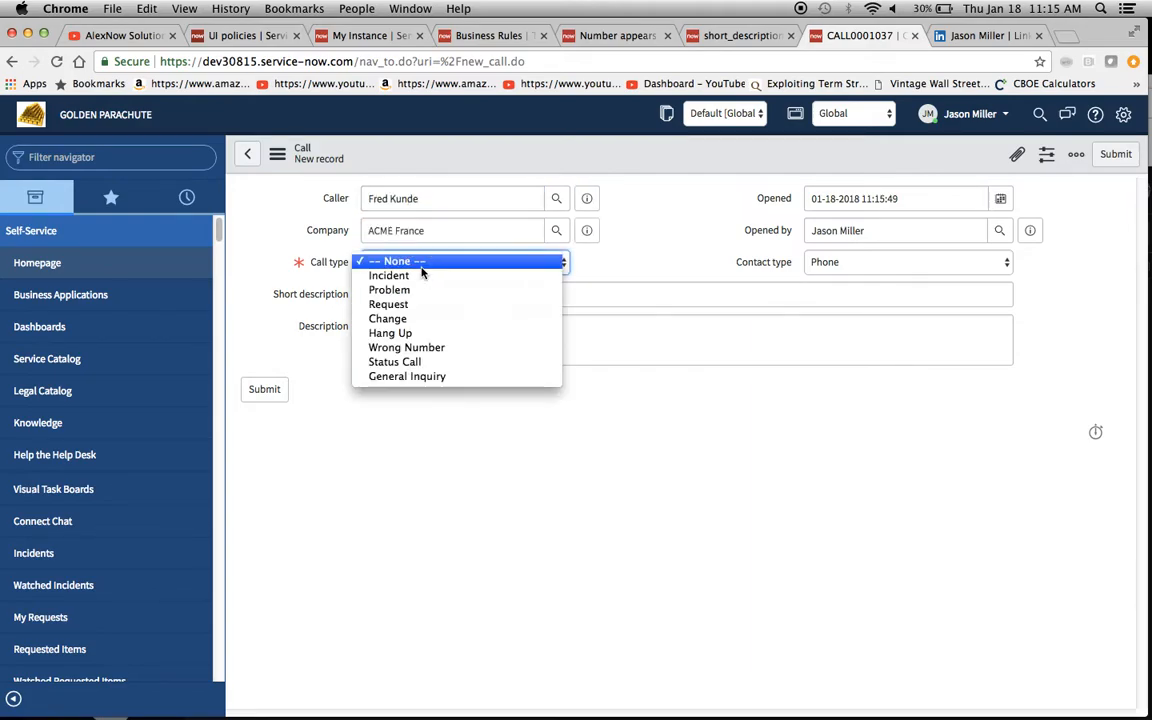
{"action": "left_click", "coordinate": [425, 280]}
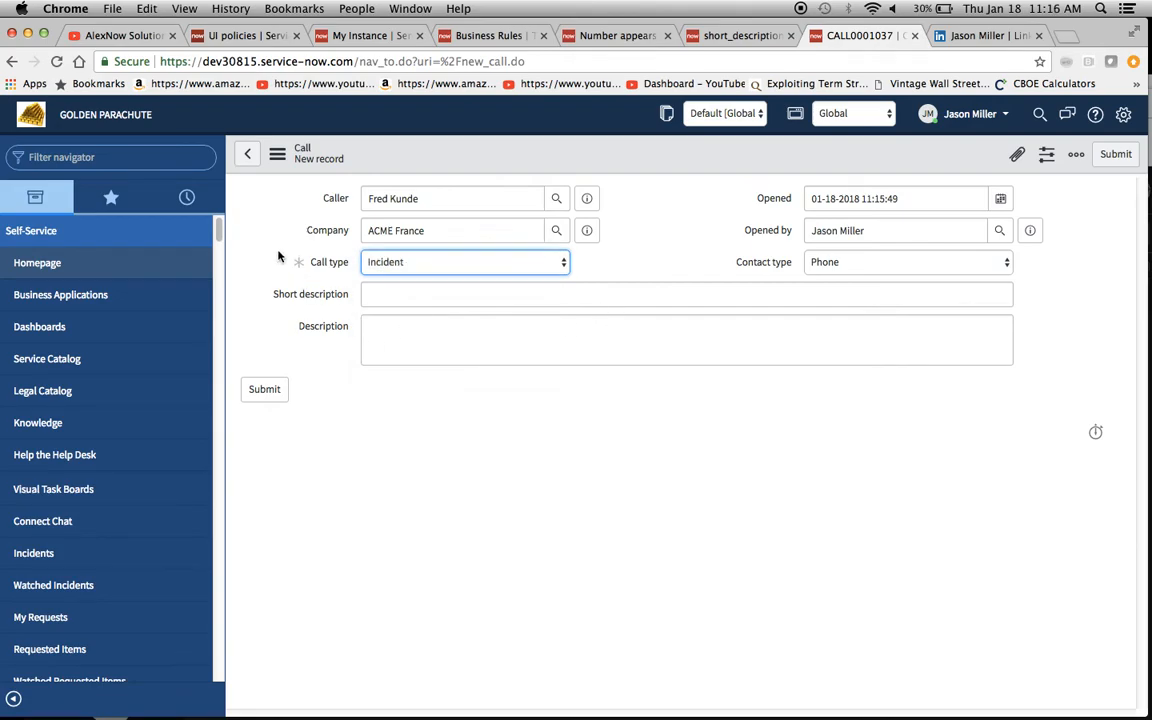
{"action": "left_click", "coordinate": [277, 153]}
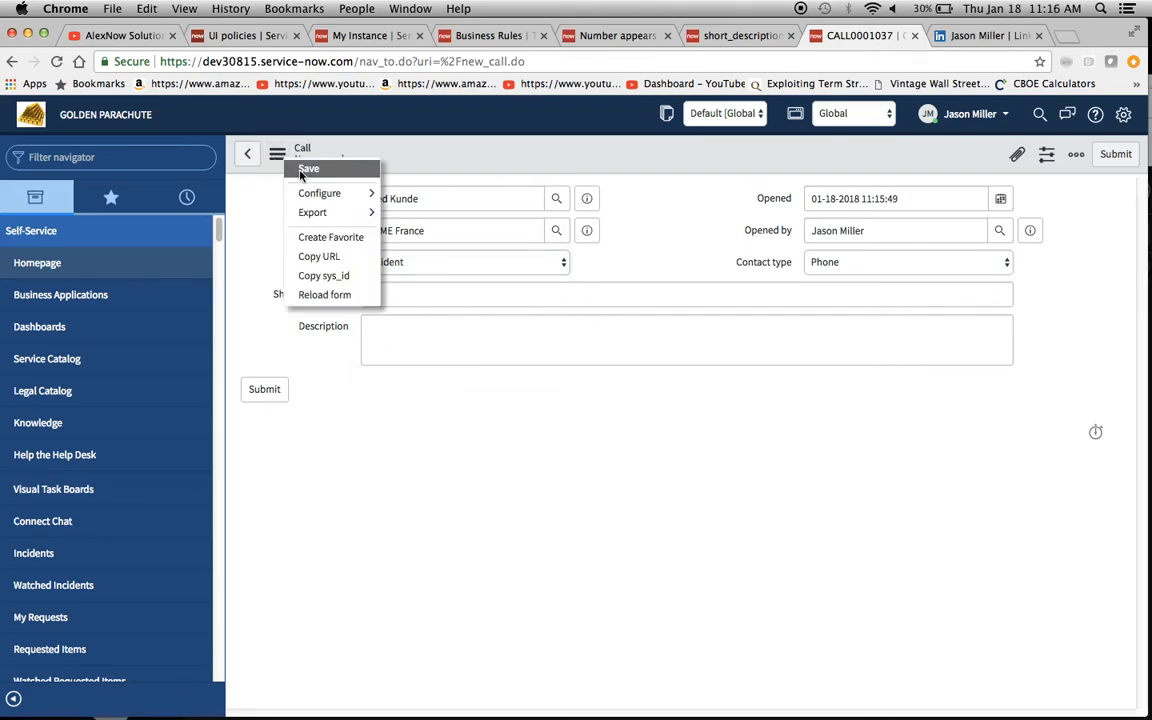
{"action": "left_click", "coordinate": [308, 169]}
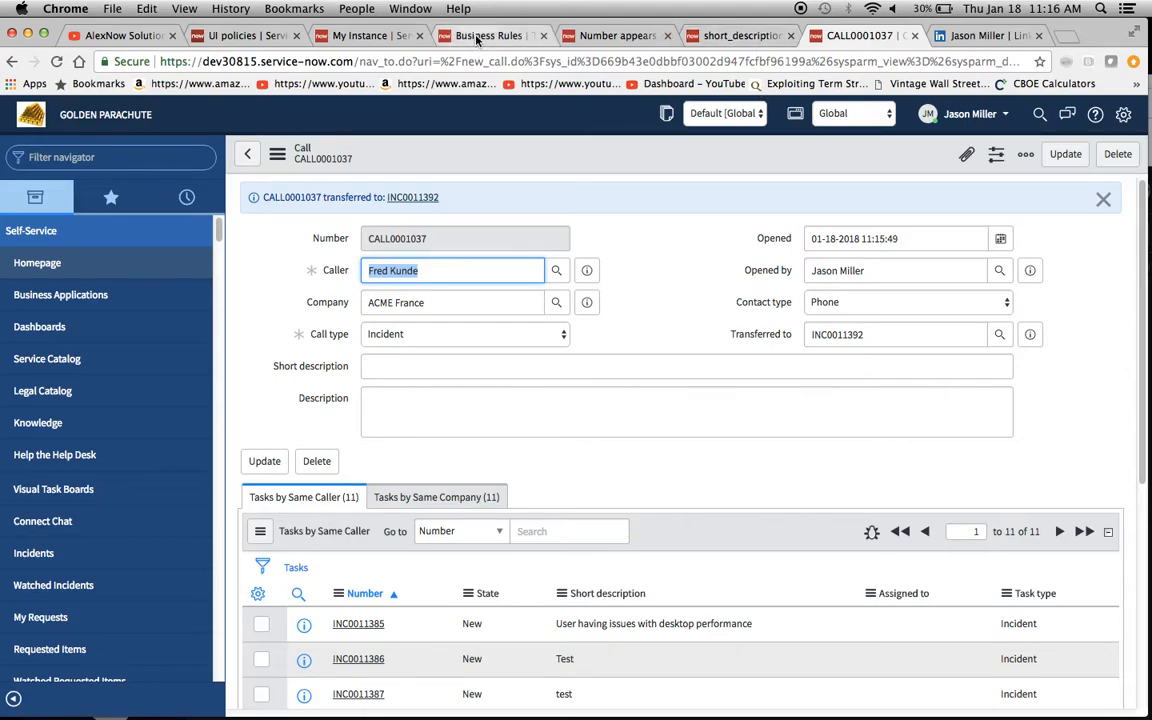
Copy the short description "Description Mandatory when Short Desc populated" from the new_call UI policies list.
{"action": "left_click", "coordinate": [446, 37]}
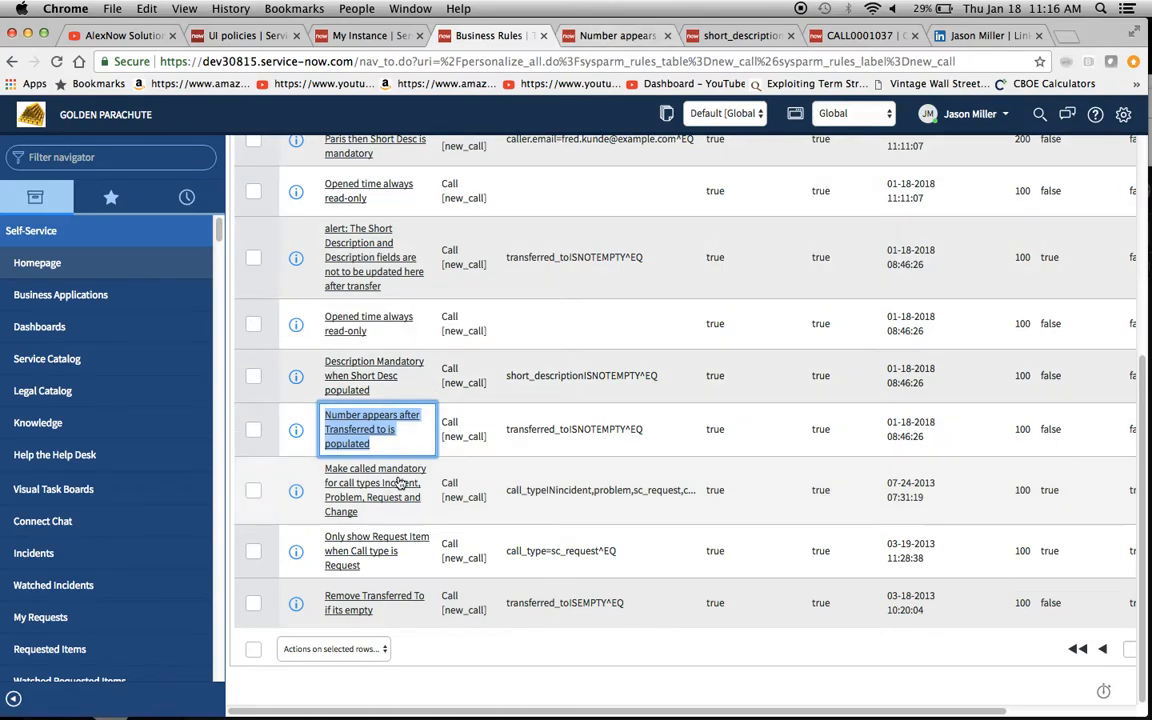
{"action": "left_click", "coordinate": [392, 393]}
{"action": "key", "text": "super+c"}
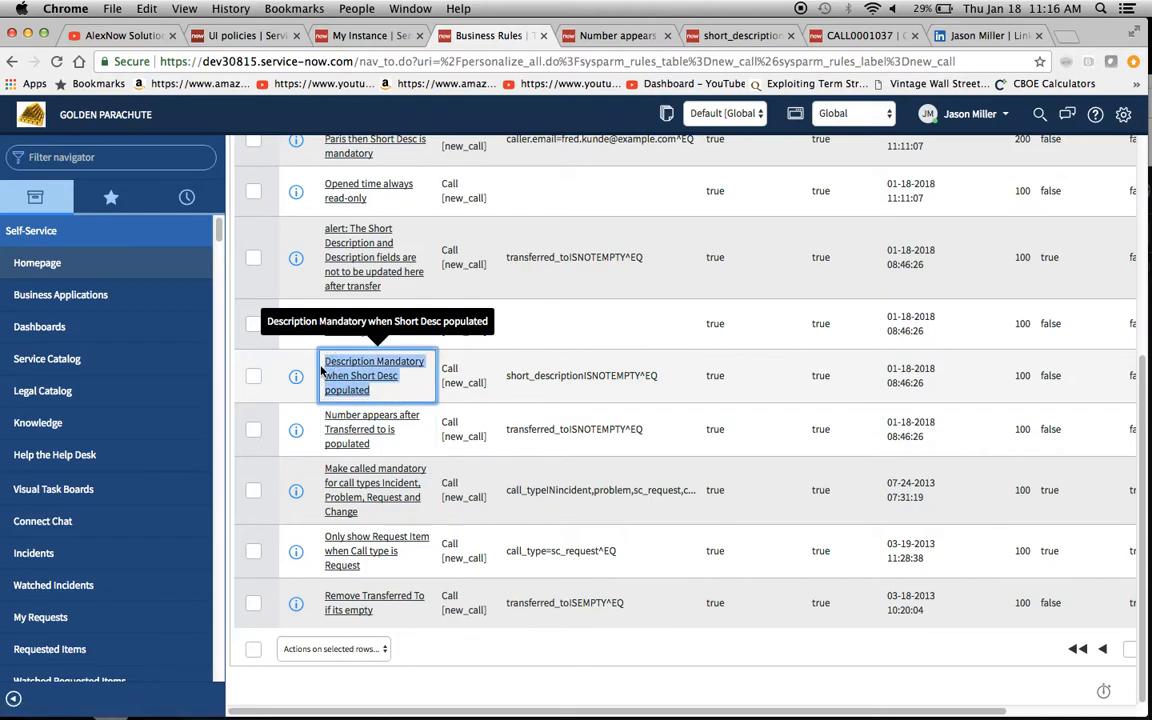
Replace the short description in the open UI policy form with "Description Mandatory when Short Desc populated".
{"action": "left_click", "coordinate": [557, 36]}
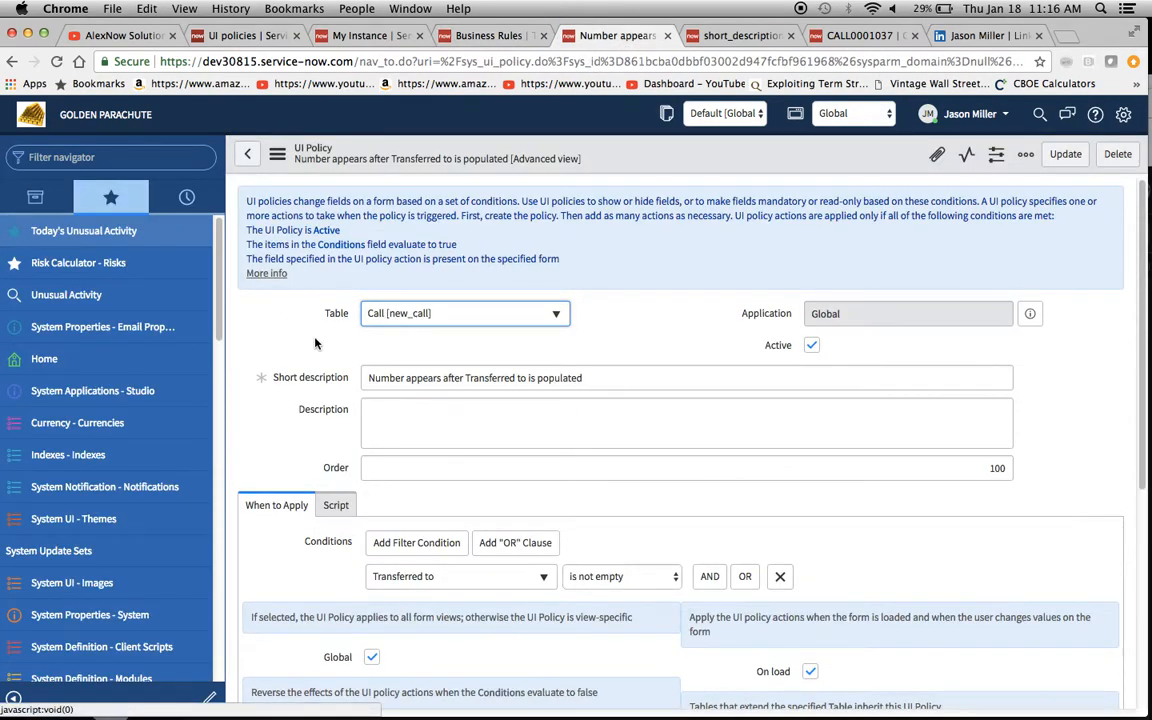
{"action": "scroll", "coordinate": [606, 365], "scroll_direction": "down", "scroll_amount": 3}
{"action": "scroll", "coordinate": [606, 365], "scroll_direction": "up", "scroll_amount": 2}
{"action": "left_click", "coordinate": [587, 292]}
{"action": "left_click_drag", "start_coordinate": [587, 292], "coordinate": [274, 300]}
{"action": "key", "text": "super+v"}
{"action": "left_click", "coordinate": [274, 232]}
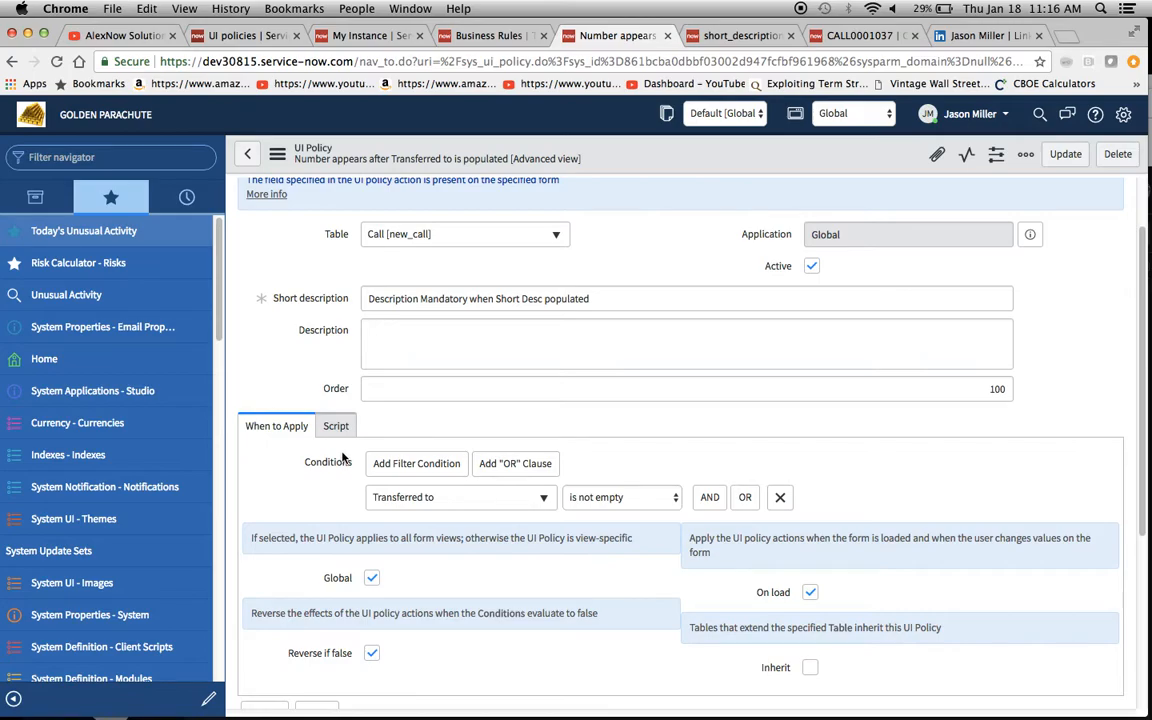
Examine the record's insert options and the policy's UI policy actions list.
{"action": "scroll", "coordinate": [342, 457], "scroll_direction": "up", "scroll_amount": 2}
{"action": "left_click", "coordinate": [277, 154]}
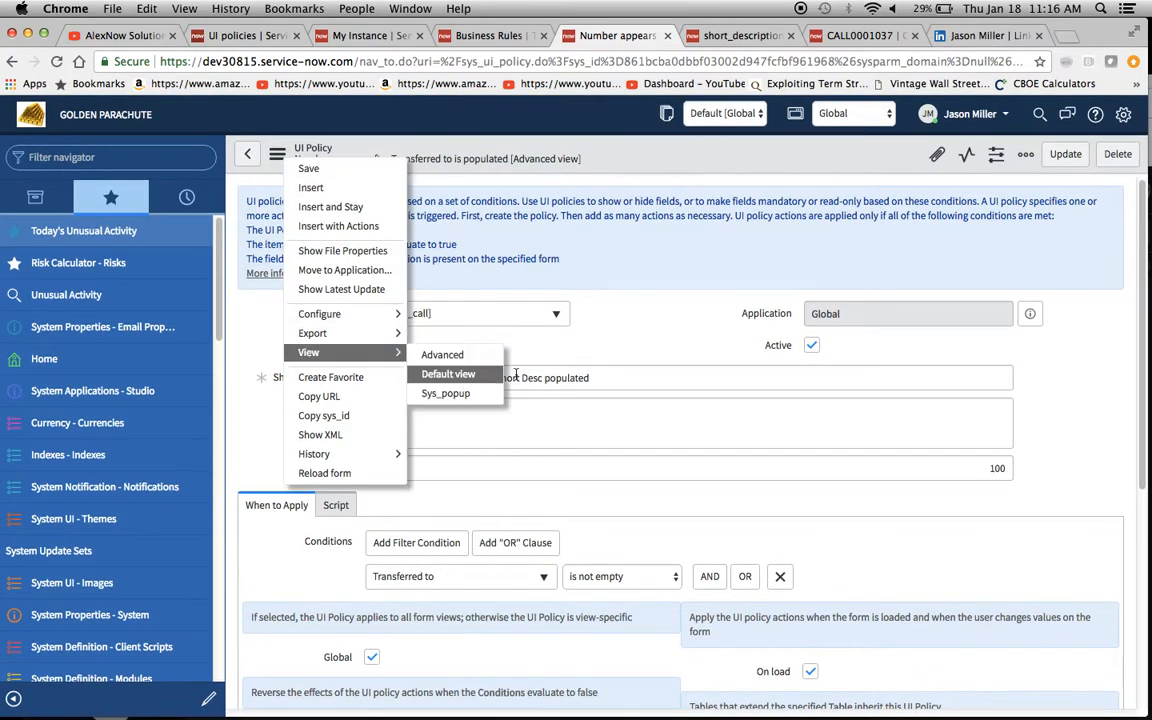
{"action": "left_click", "coordinate": [630, 346]}
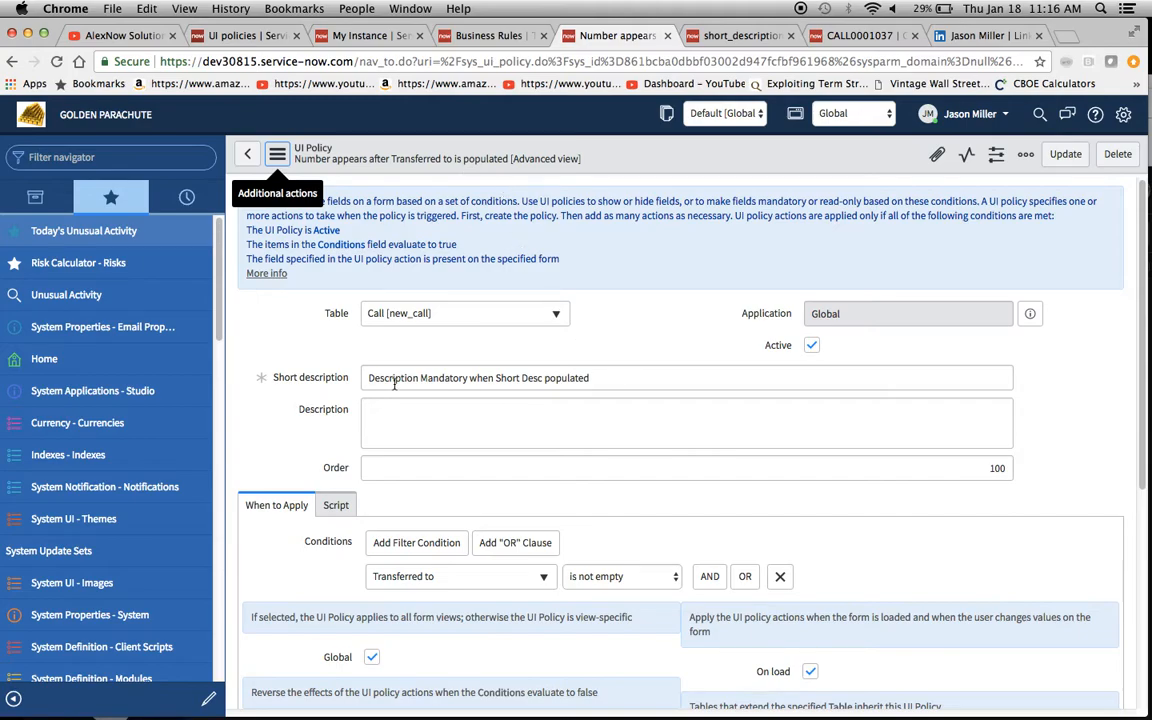
{"action": "scroll", "coordinate": [645, 470], "scroll_direction": "down", "scroll_amount": 1}
{"action": "scroll", "coordinate": [644, 469], "scroll_direction": "down", "scroll_amount": 2}
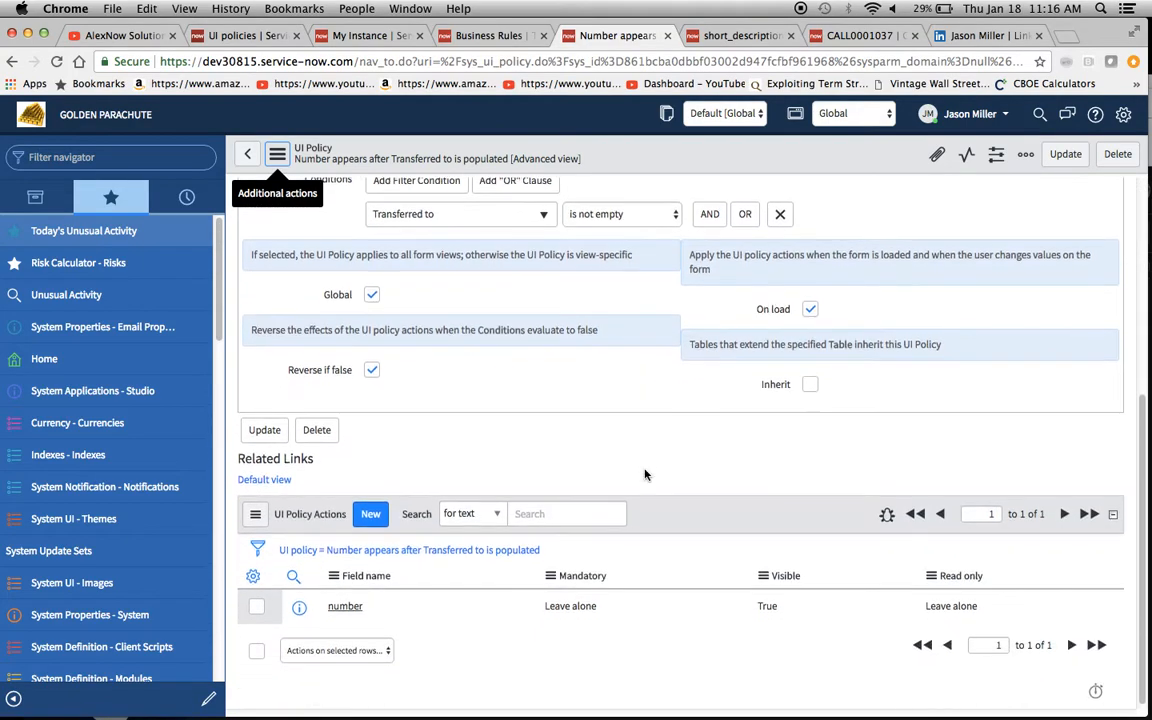
{"action": "scroll", "coordinate": [655, 640], "scroll_direction": "up", "scroll_amount": 10}
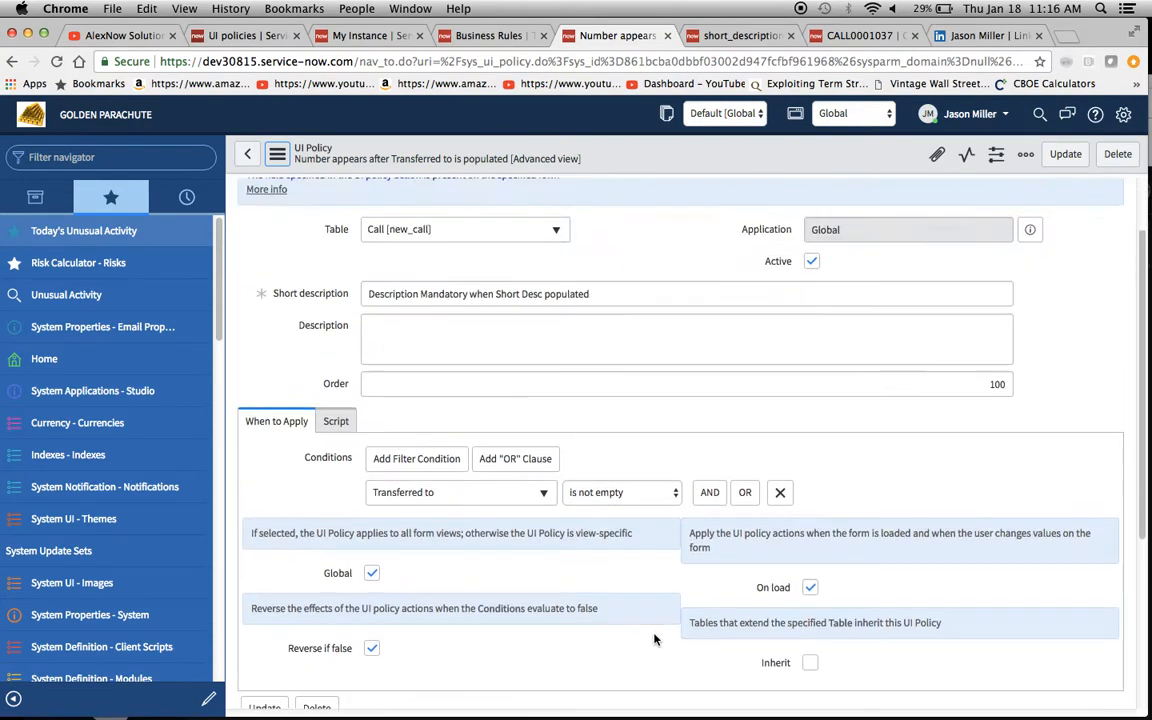
{"action": "left_click", "coordinate": [277, 153]}
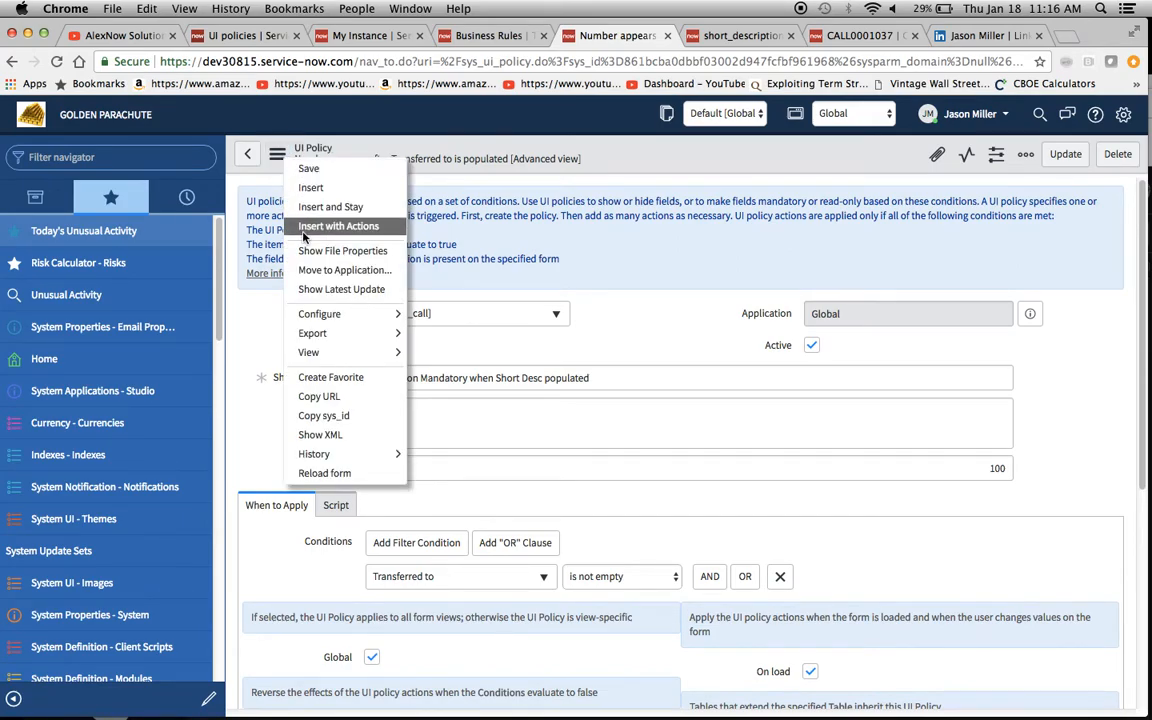
{"action": "left_click", "coordinate": [663, 314]}
{"action": "scroll", "coordinate": [628, 417], "scroll_direction": "down", "scroll_amount": 10}
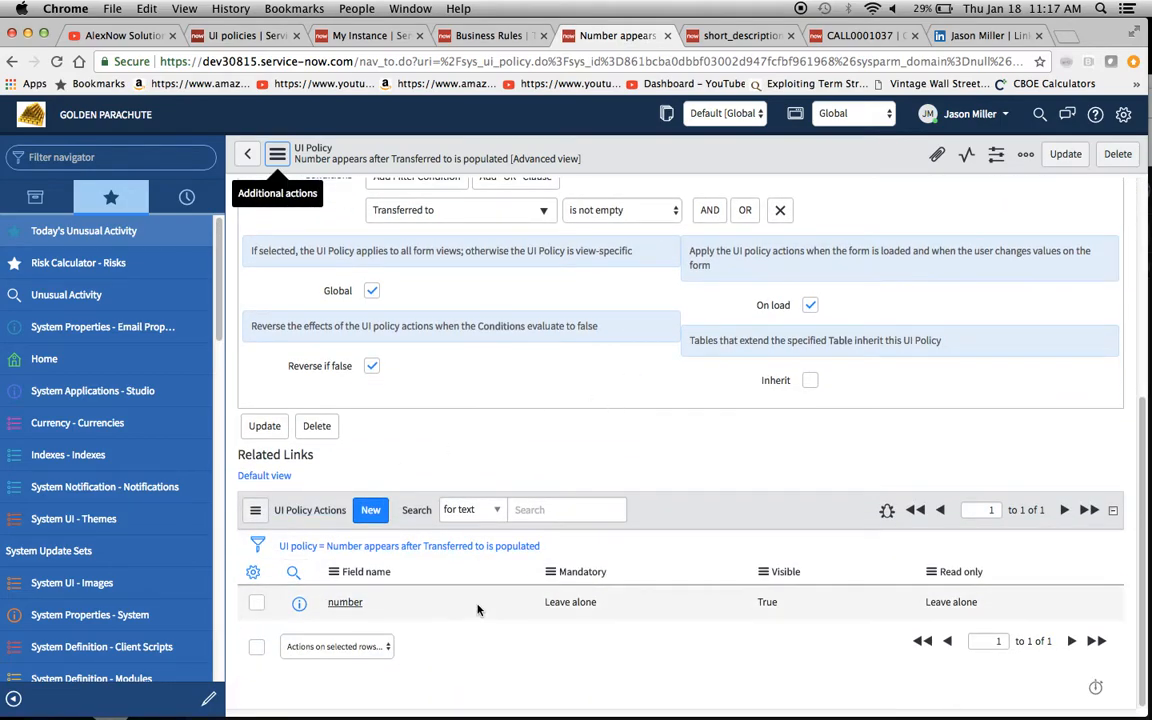
{"action": "scroll", "coordinate": [504, 610], "scroll_direction": "up", "scroll_amount": 5}
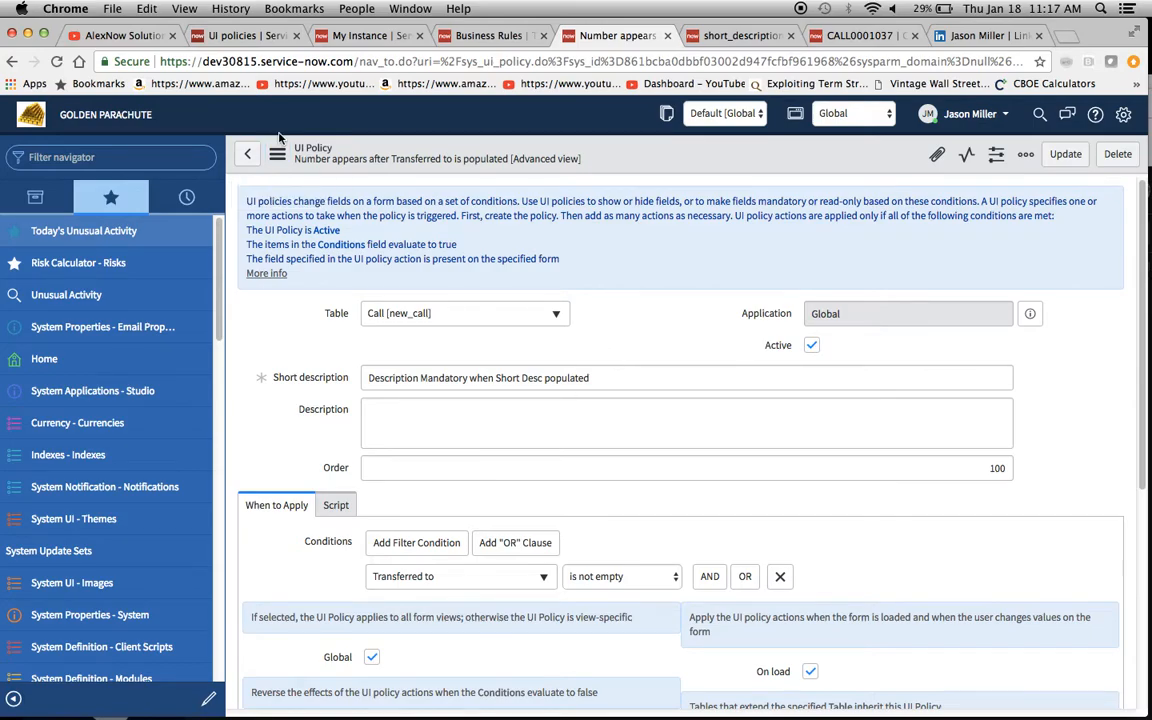
Insert the edited form as a separate UI policy and stay on the new record.
{"action": "left_click", "coordinate": [277, 153]}
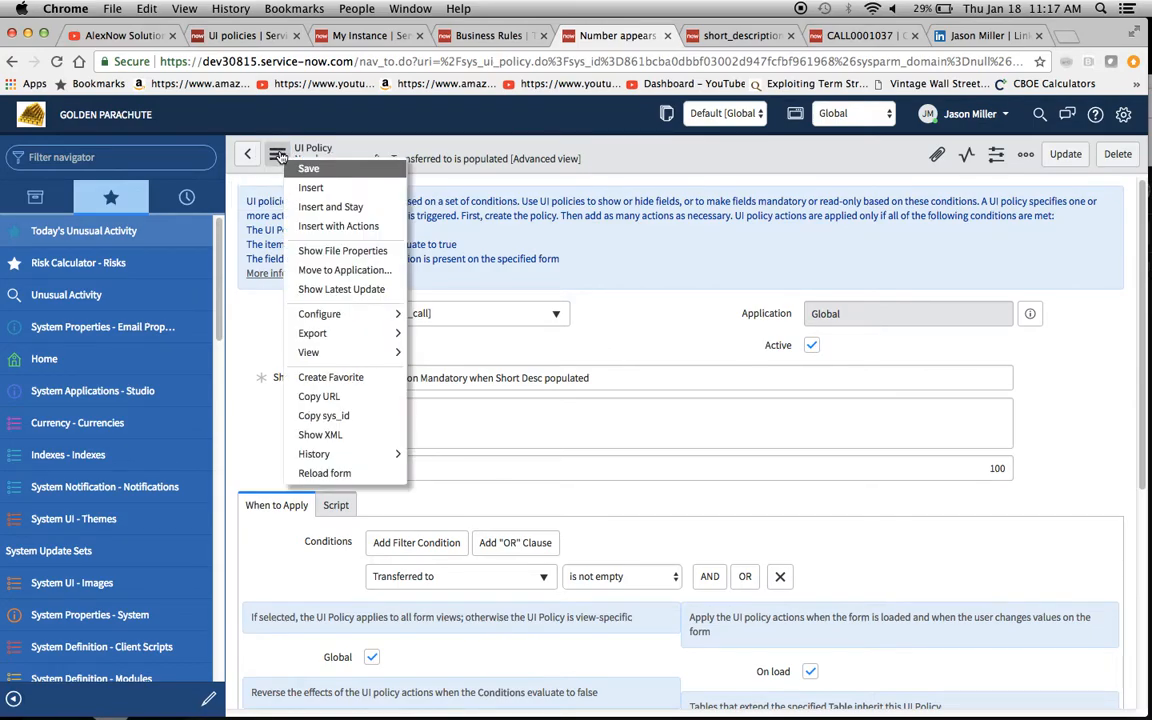
{"action": "left_click", "coordinate": [313, 206]}
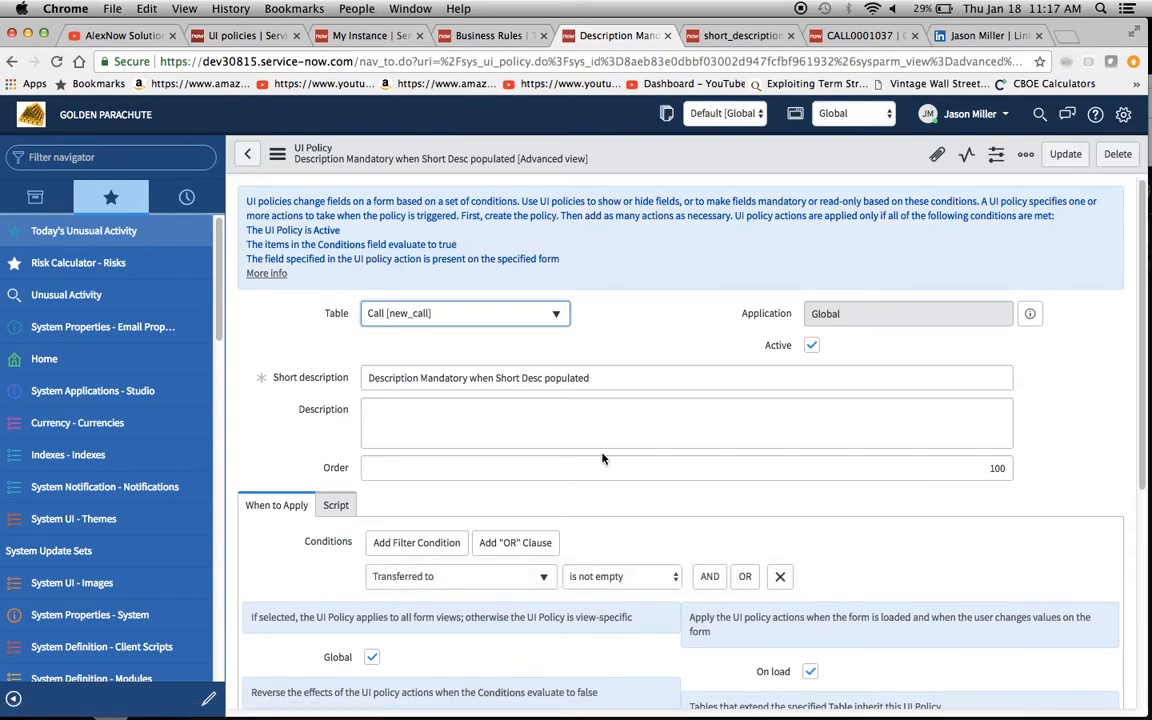
Set the policy's condition to Short description is not empty and save the record.
{"action": "scroll", "coordinate": [541, 406], "scroll_direction": "down", "scroll_amount": 4}
{"action": "left_click", "coordinate": [546, 397]}
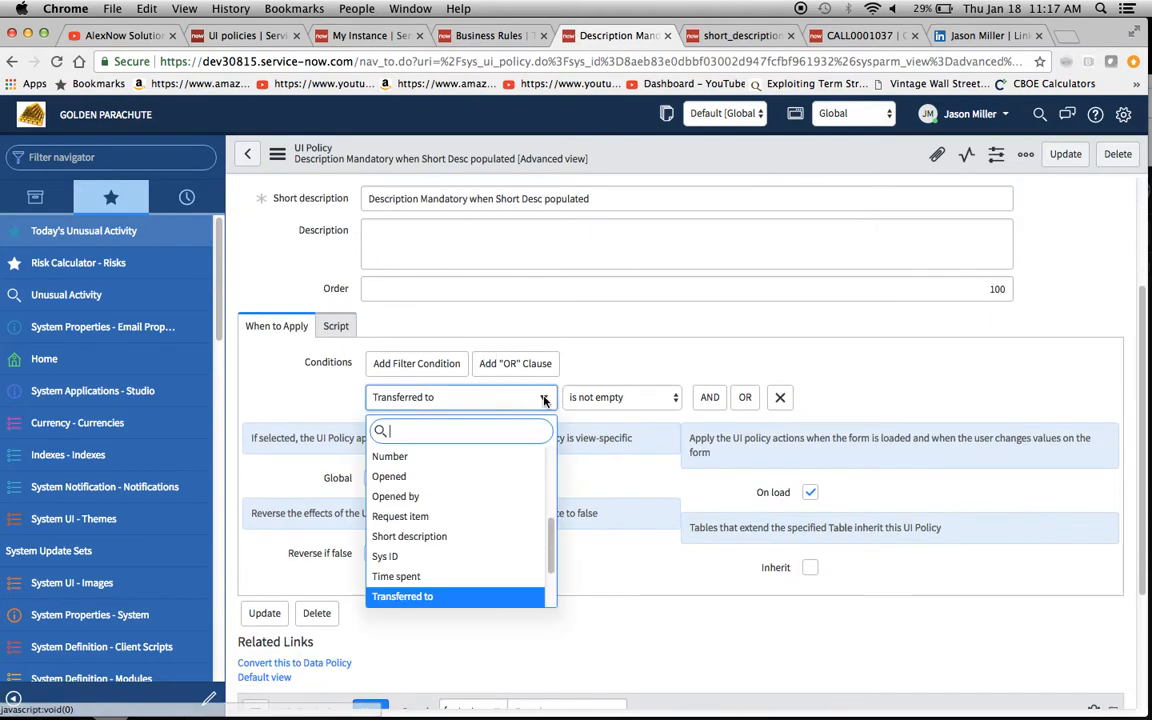
{"action": "left_click", "coordinate": [484, 542]}
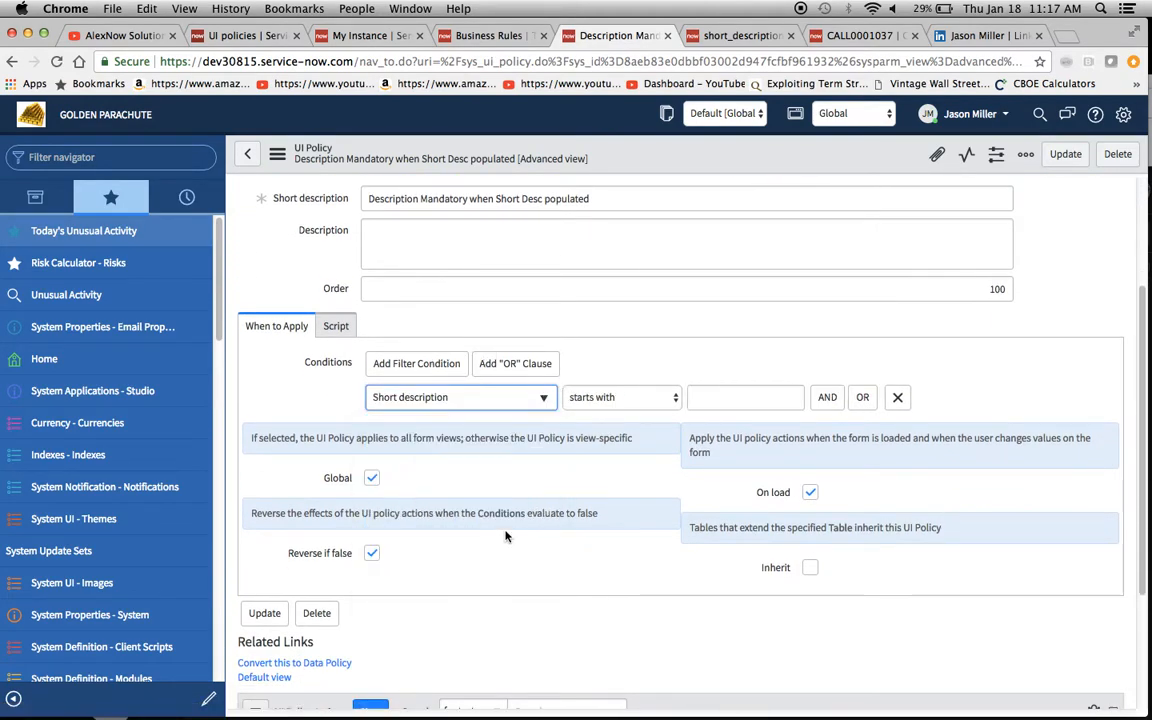
{"action": "left_click", "coordinate": [620, 397]}
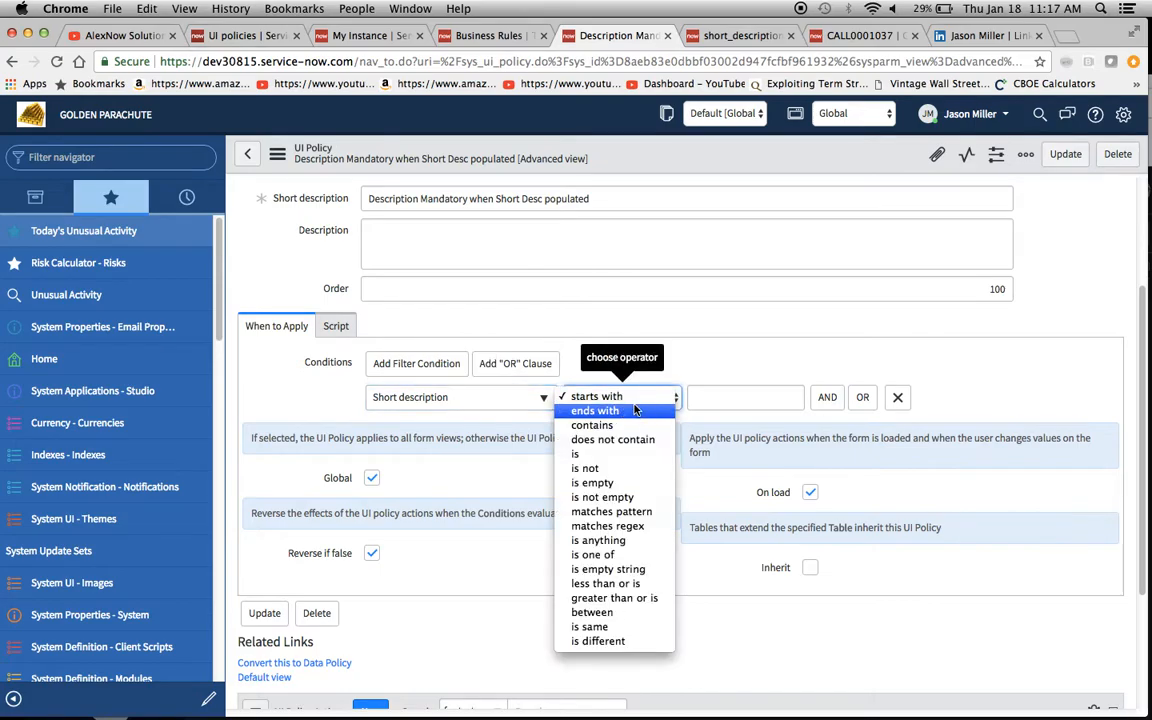
{"action": "left_click", "coordinate": [622, 497]}
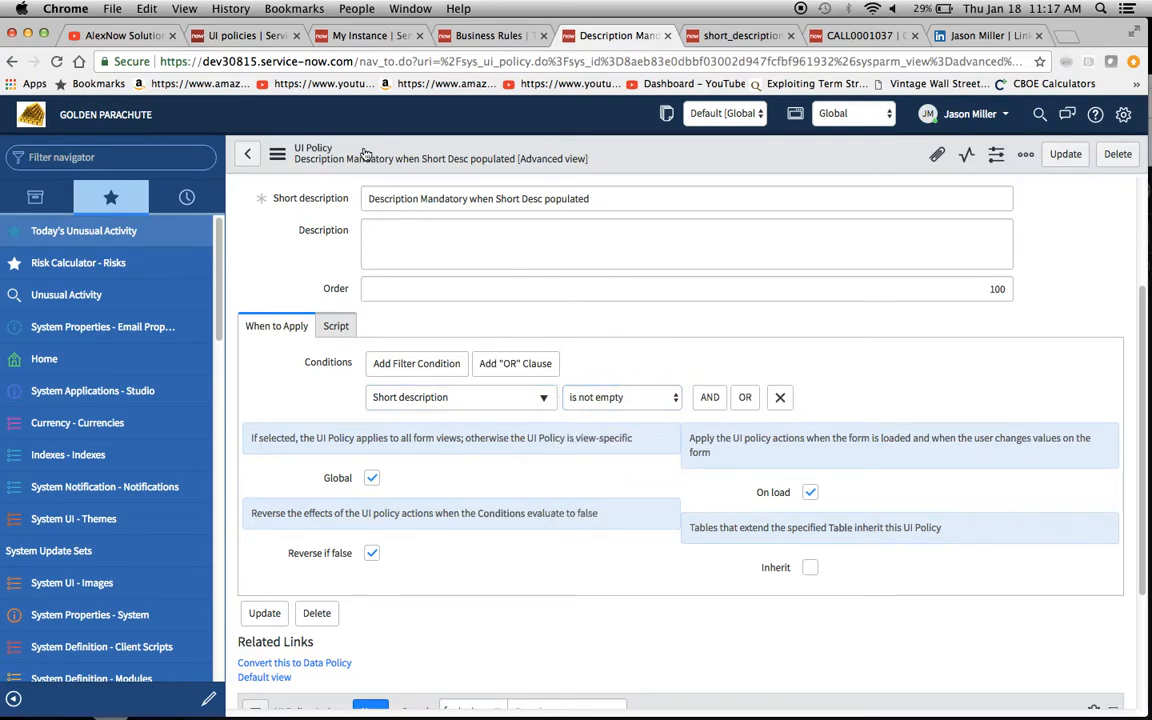
{"action": "left_click", "coordinate": [277, 153]}
{"action": "left_click", "coordinate": [295, 172]}
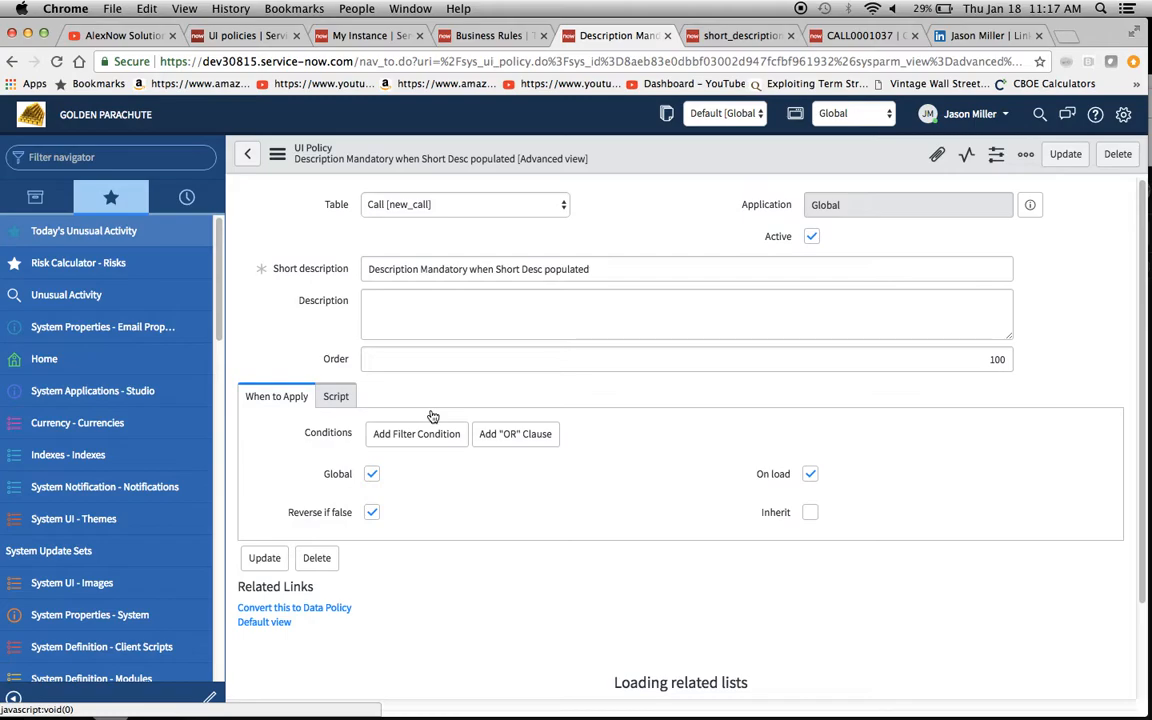
Create a UI policy action for this policy that sets Mandatory to True on the Description field, and save it.
{"action": "scroll", "coordinate": [432, 416], "scroll_direction": "down", "scroll_amount": 5}
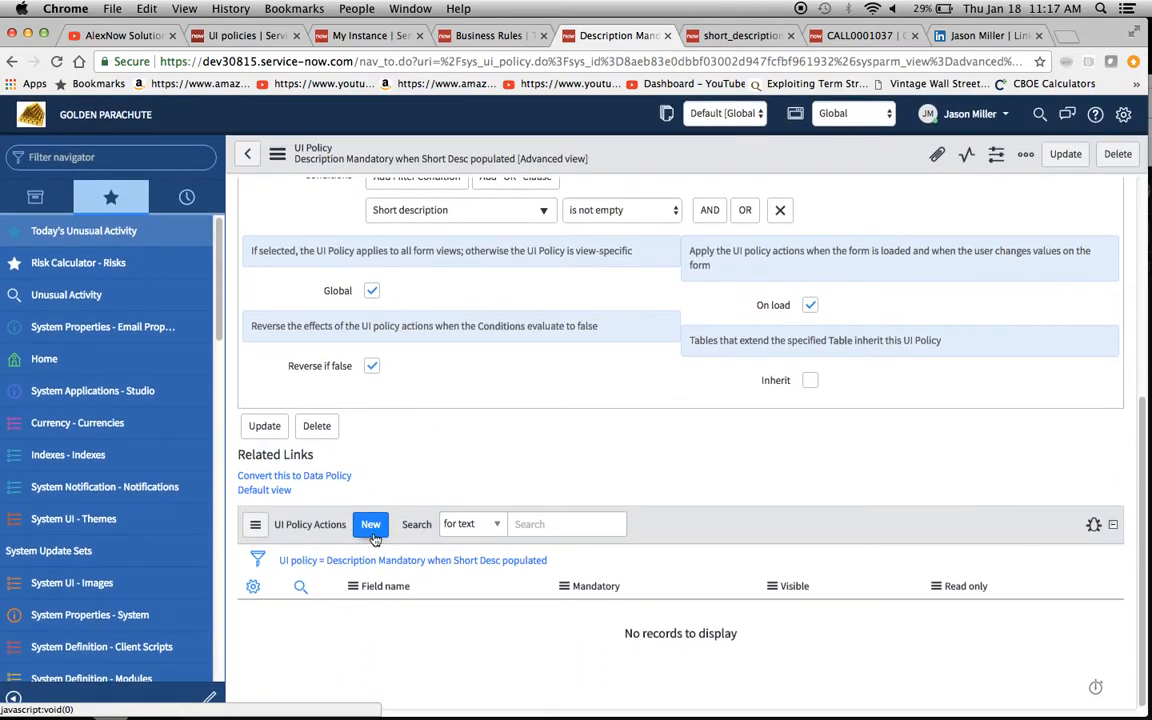
{"action": "left_click", "coordinate": [371, 522]}
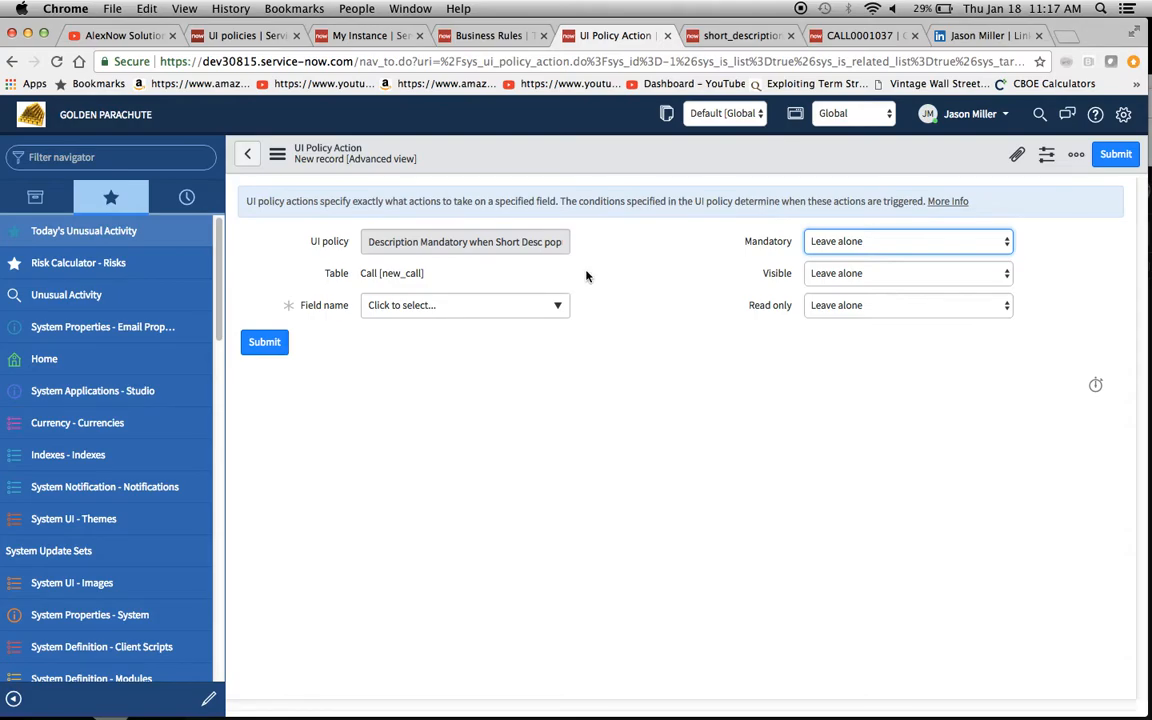
{"action": "left_click", "coordinate": [550, 312]}
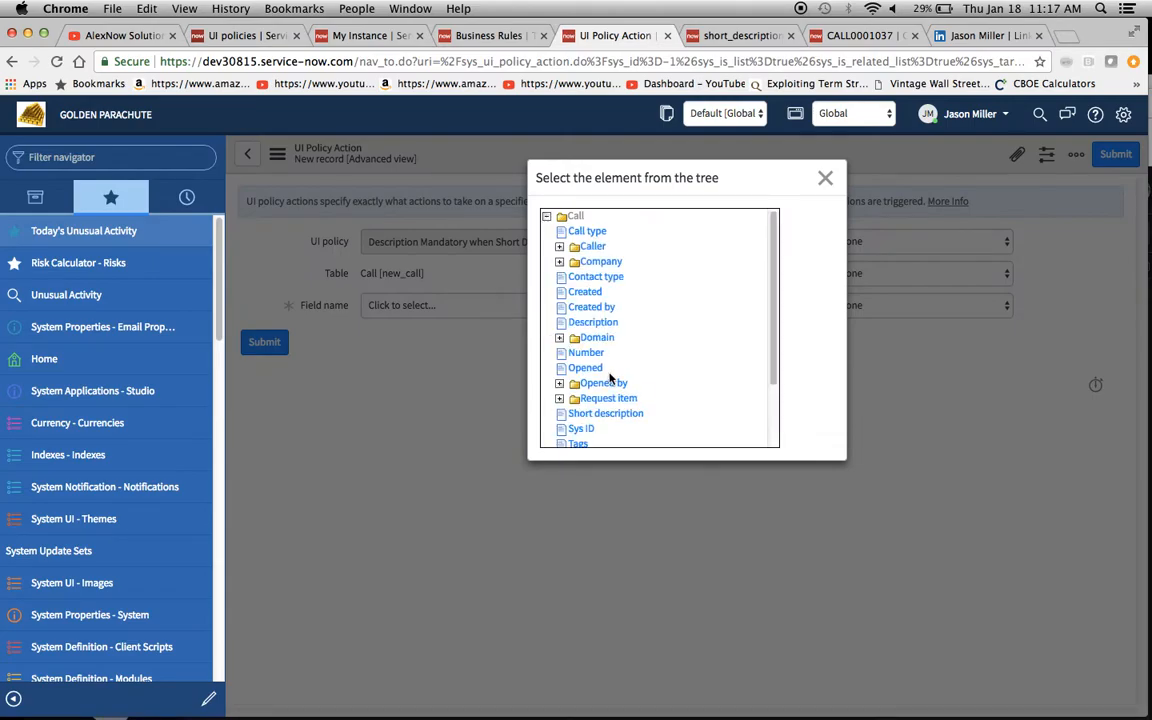
{"action": "left_click", "coordinate": [606, 323]}
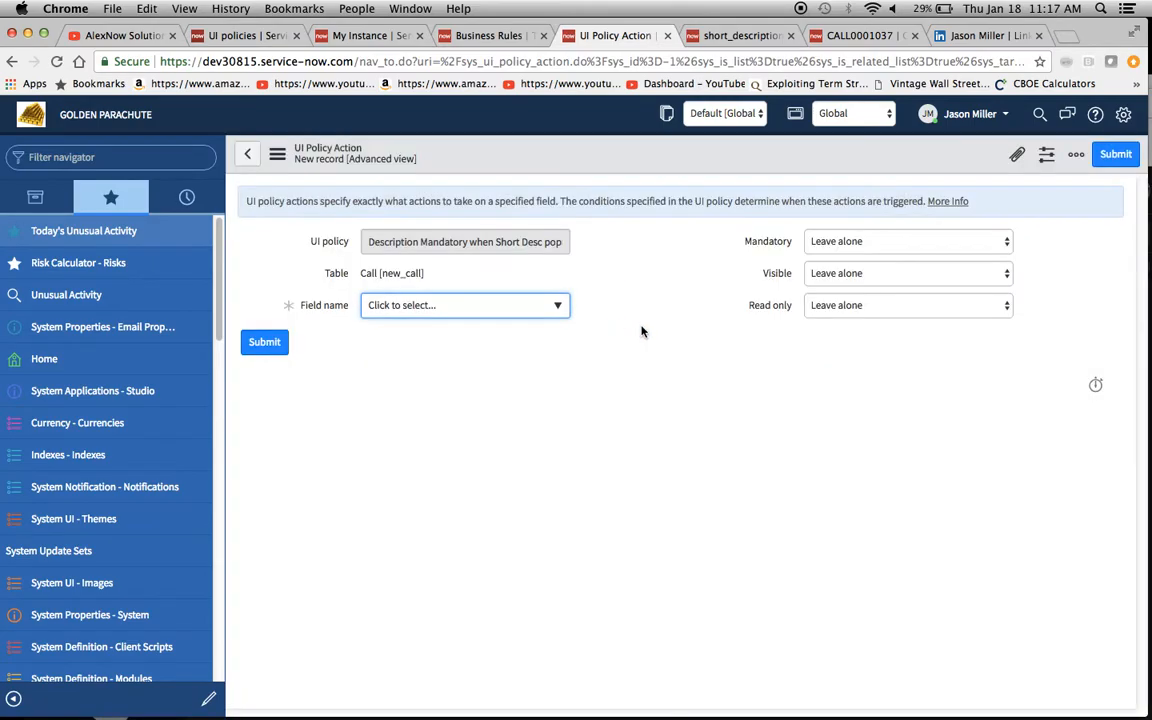
{"action": "left_click", "coordinate": [895, 242]}
{"action": "left_click", "coordinate": [884, 256]}
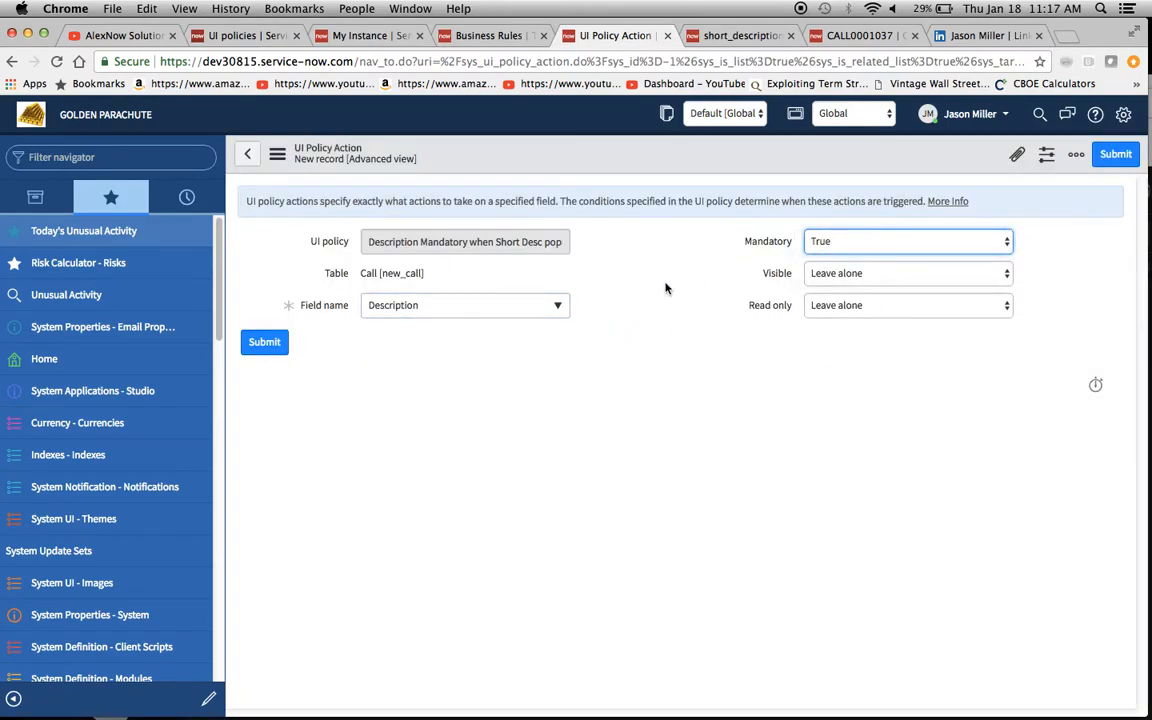
{"action": "left_click", "coordinate": [277, 153]}
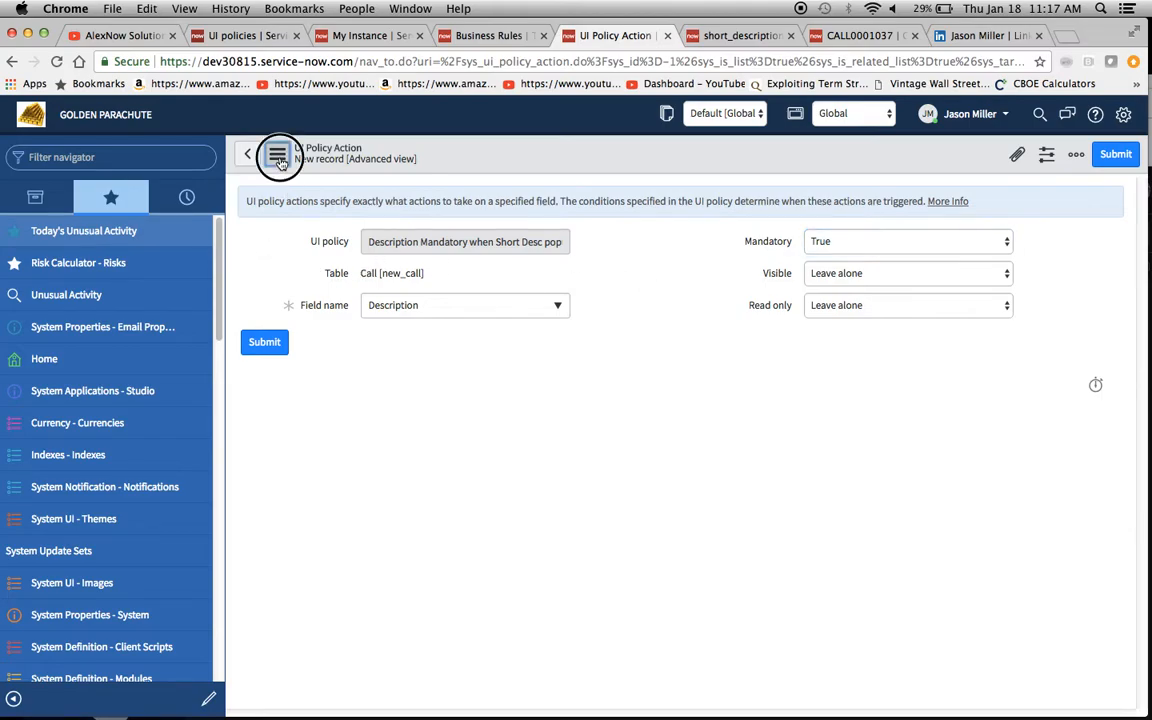
{"action": "left_click", "coordinate": [306, 169]}
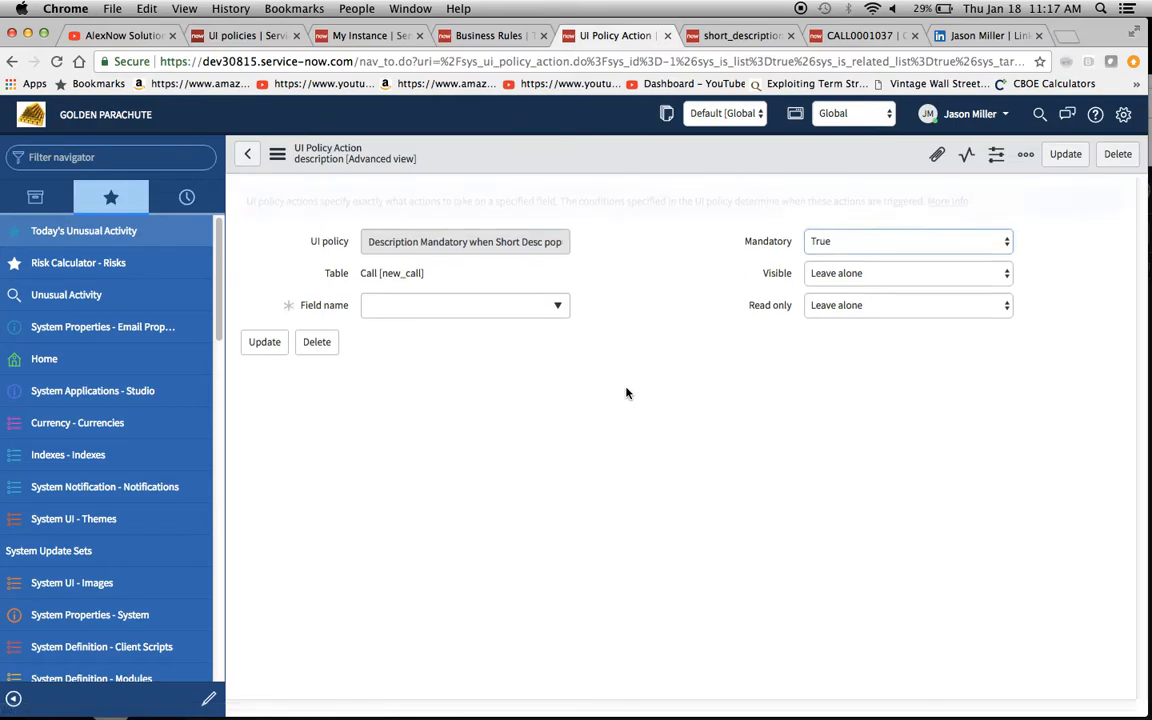
{"action": "left_click", "coordinate": [261, 344]}
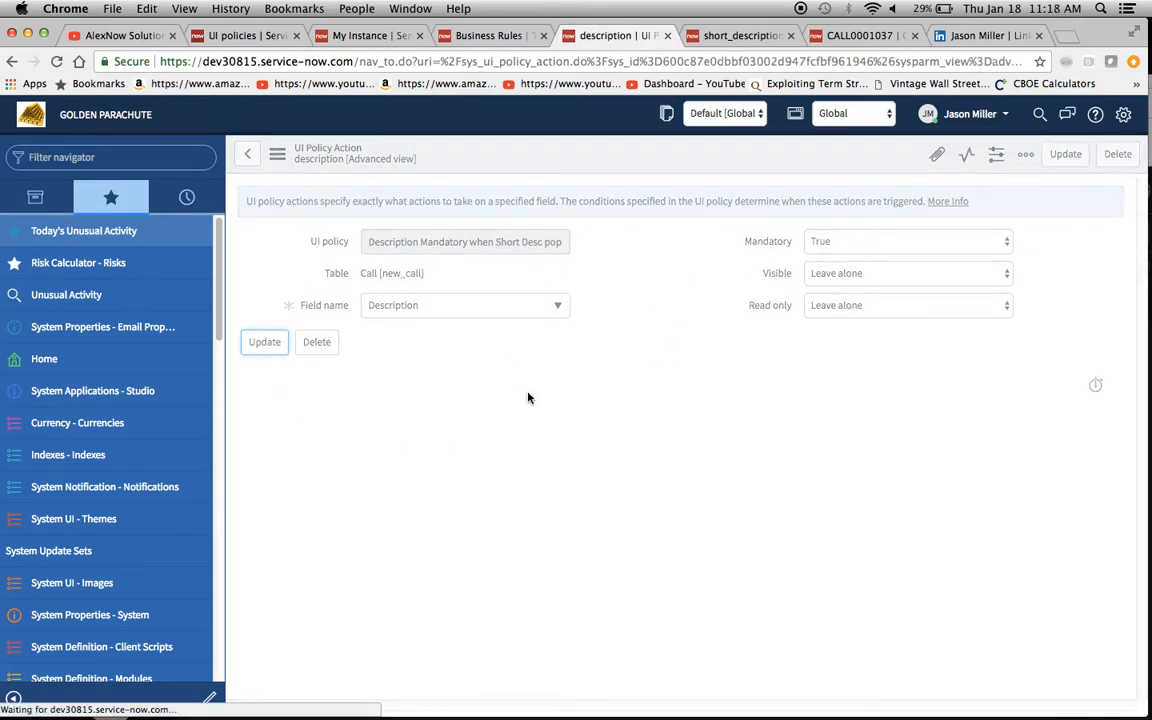
Open a blank Call form with new_call.do in the tab showing the transferred call.
{"action": "left_click", "coordinate": [720, 37]}
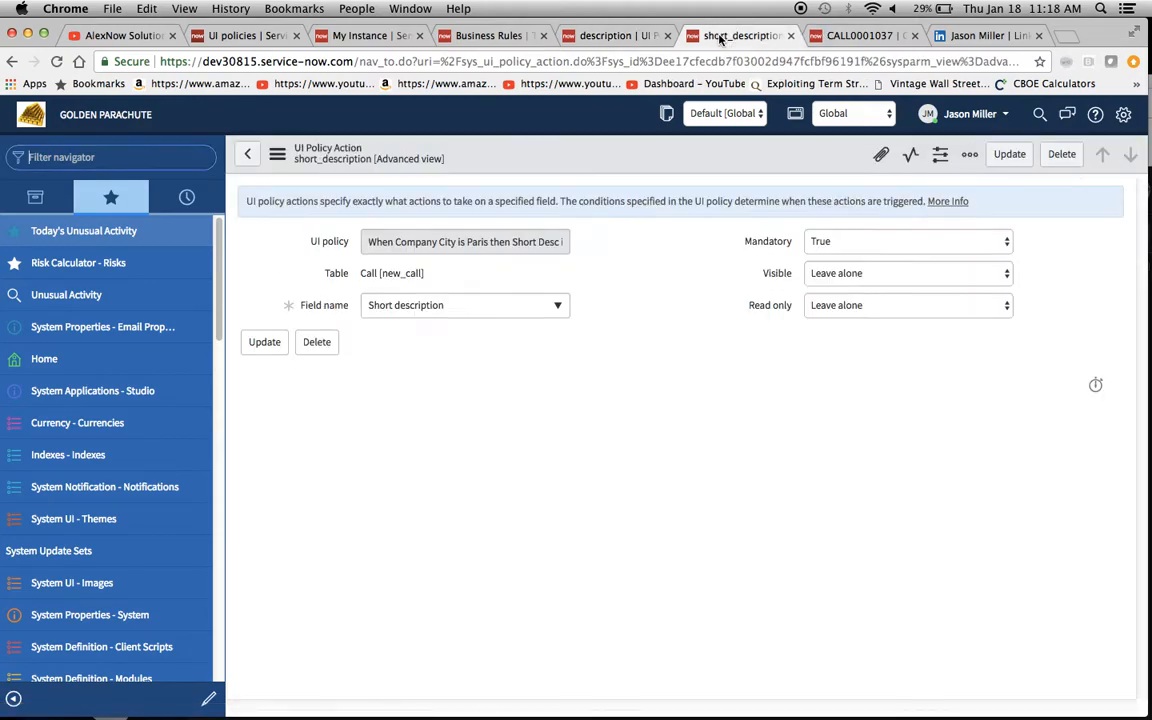
{"action": "left_click", "coordinate": [857, 36]}
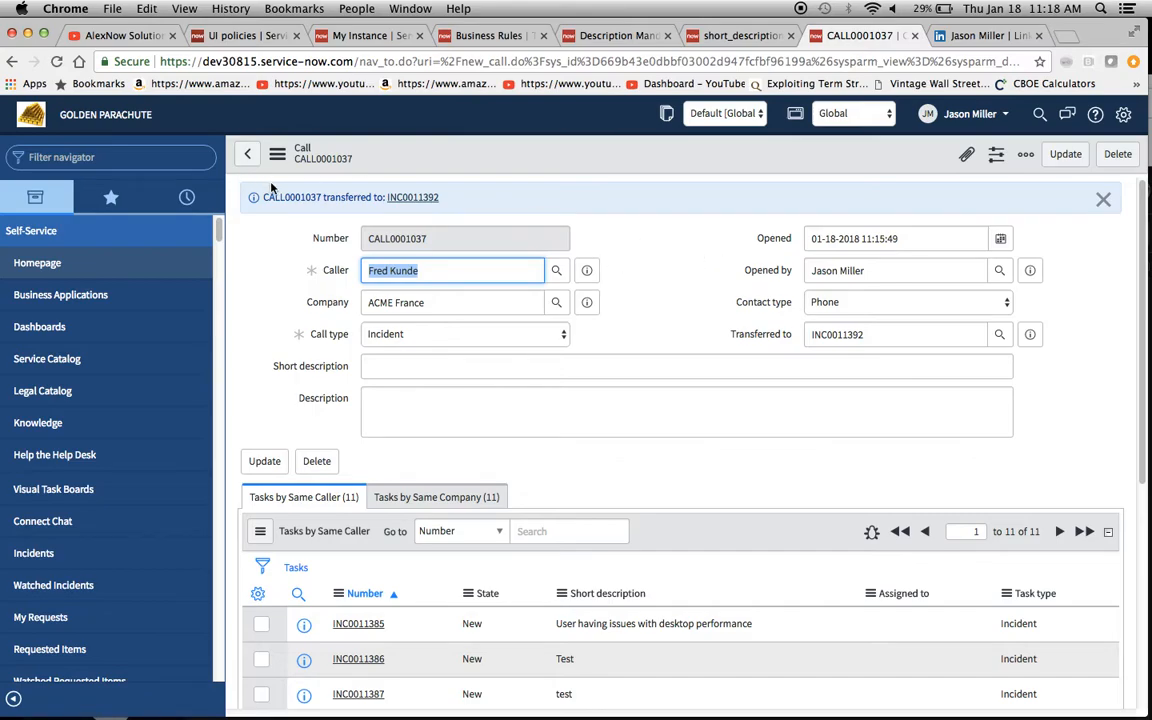
{"action": "left_click", "coordinate": [90, 157]}
{"action": "type", "text": "new_"}
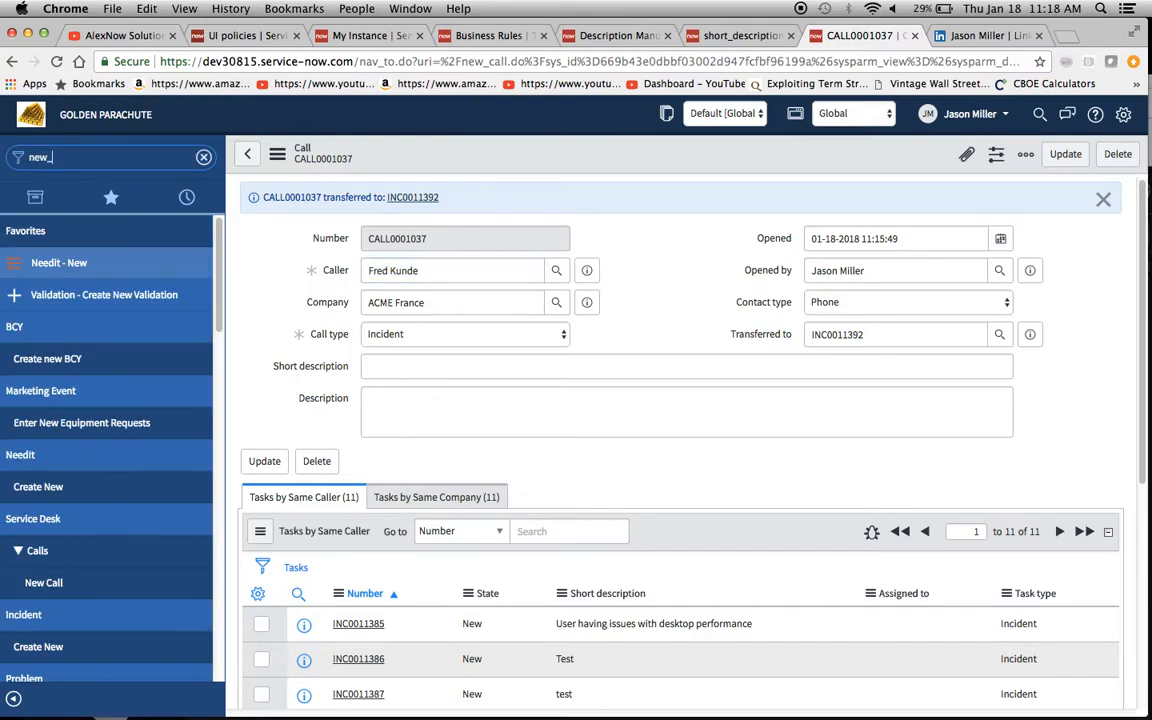
{"action": "type", "text": "call.do"}
{"action": "key", "text": "Return"}
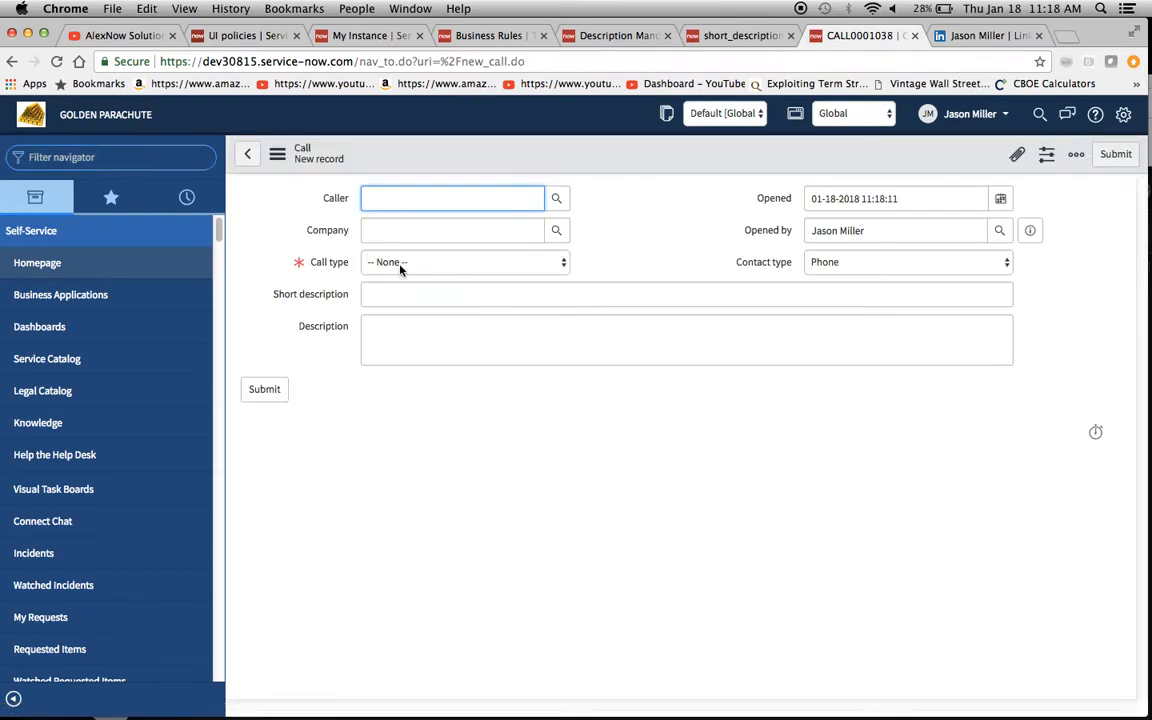
Test the policy on the new call by choosing the ACME France caller, call type Incident and short description "Test".
{"action": "left_click", "coordinate": [480, 230]}
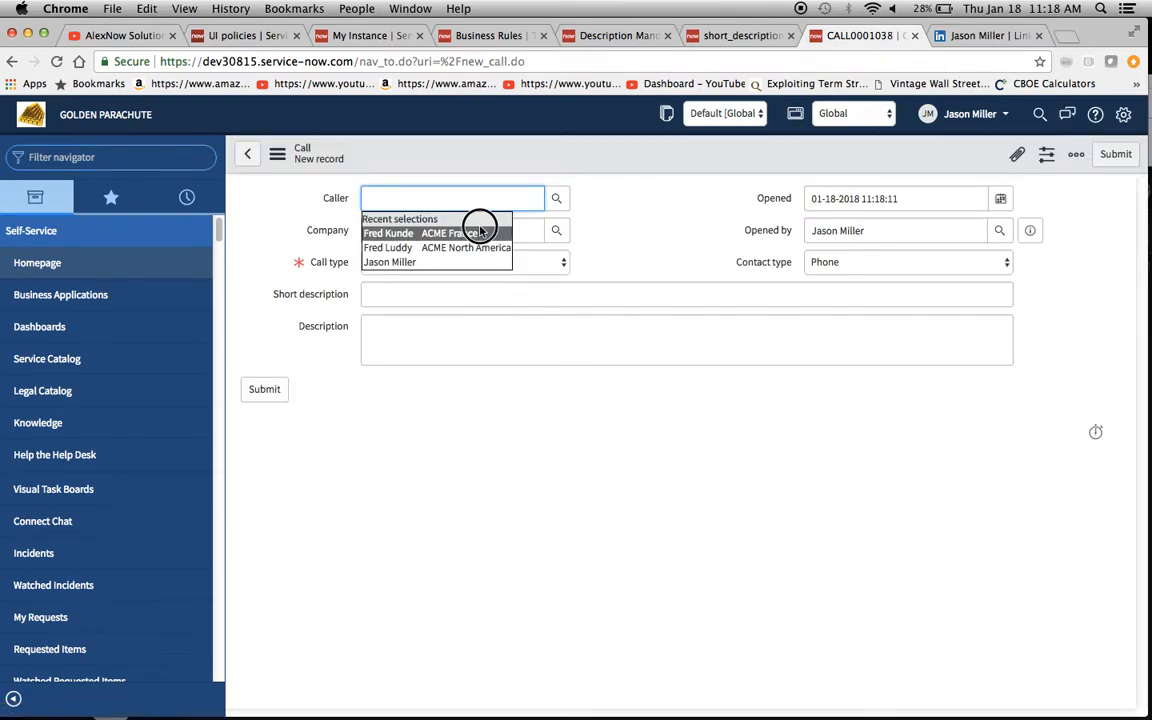
{"action": "left_click", "coordinate": [555, 263]}
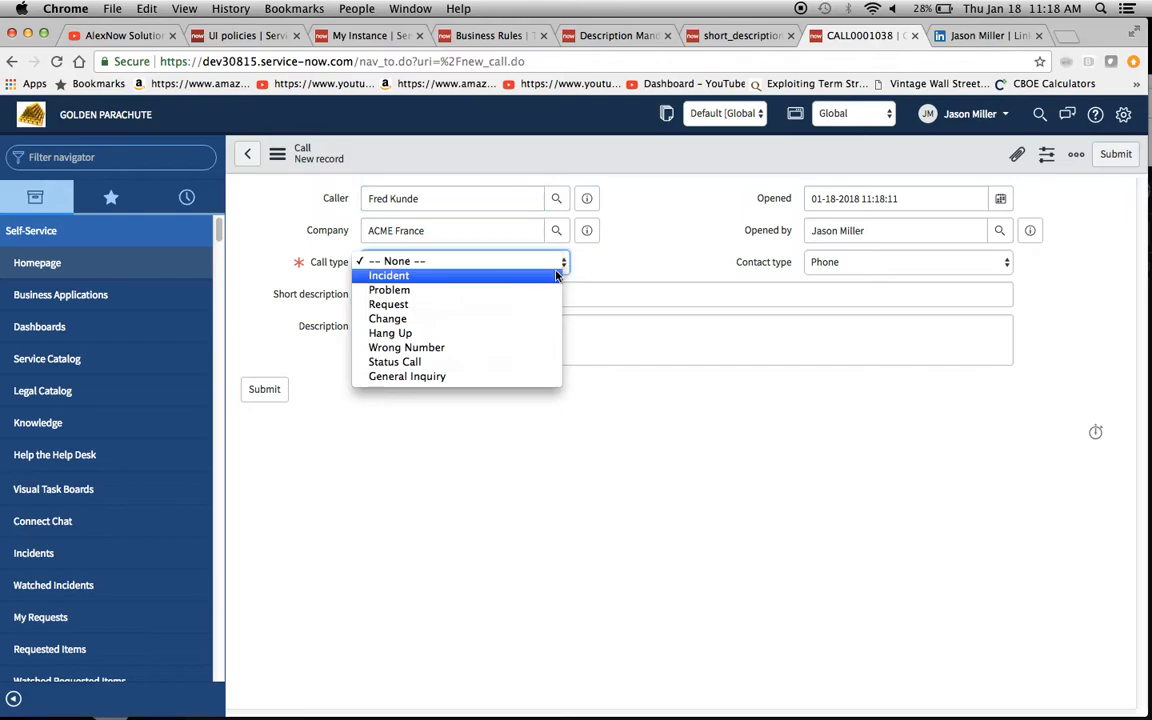
{"action": "left_click", "coordinate": [555, 275]}
{"action": "left_click", "coordinate": [540, 297]}
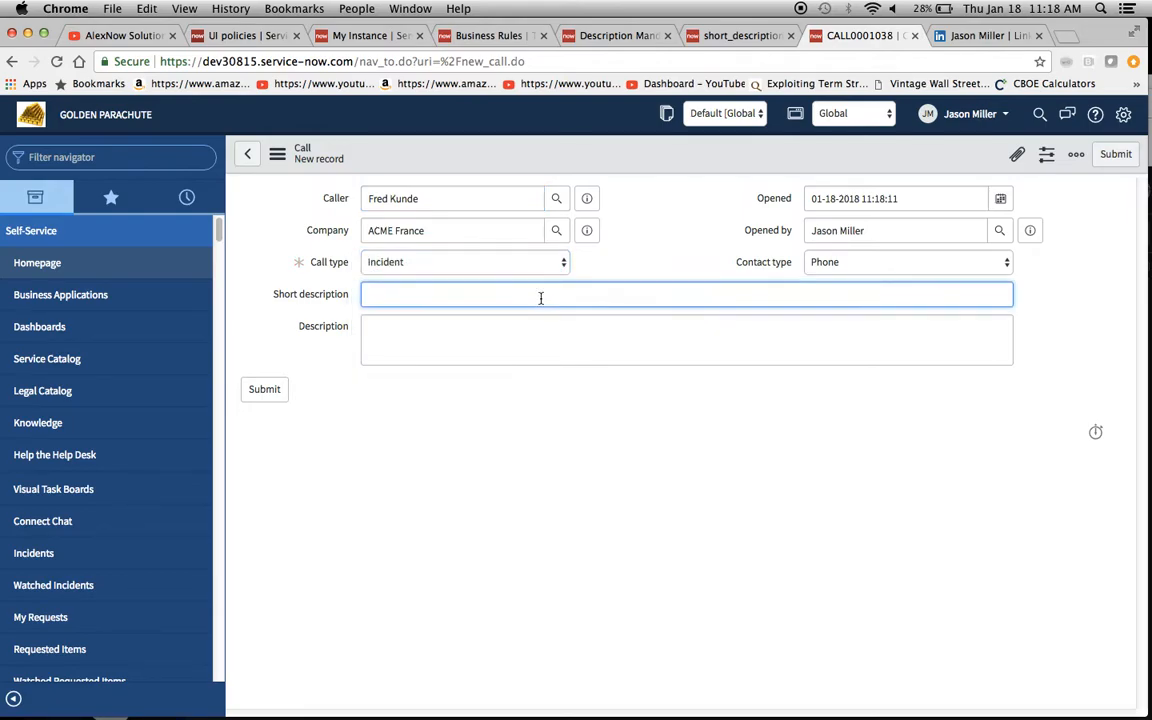
{"action": "left_click", "coordinate": [665, 250]}
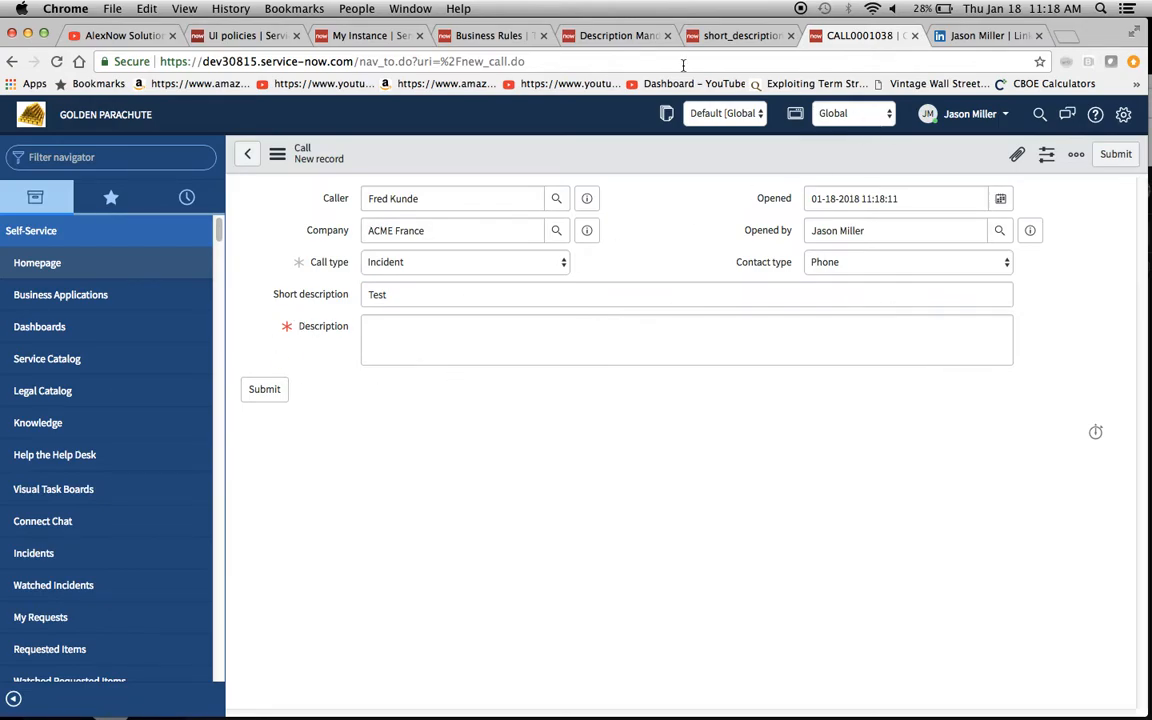
Copy the short description "Opened time always read-only" from the new_call UI policies list.
{"action": "left_click", "coordinate": [487, 37]}
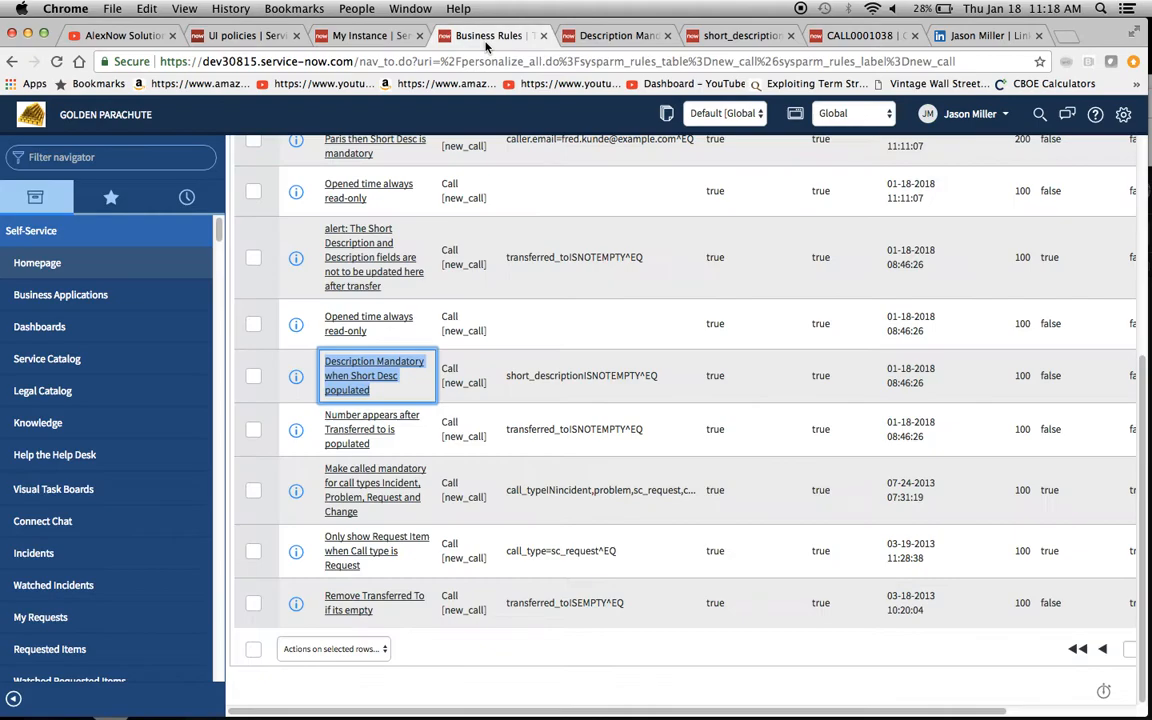
{"action": "left_click", "coordinate": [563, 329]}
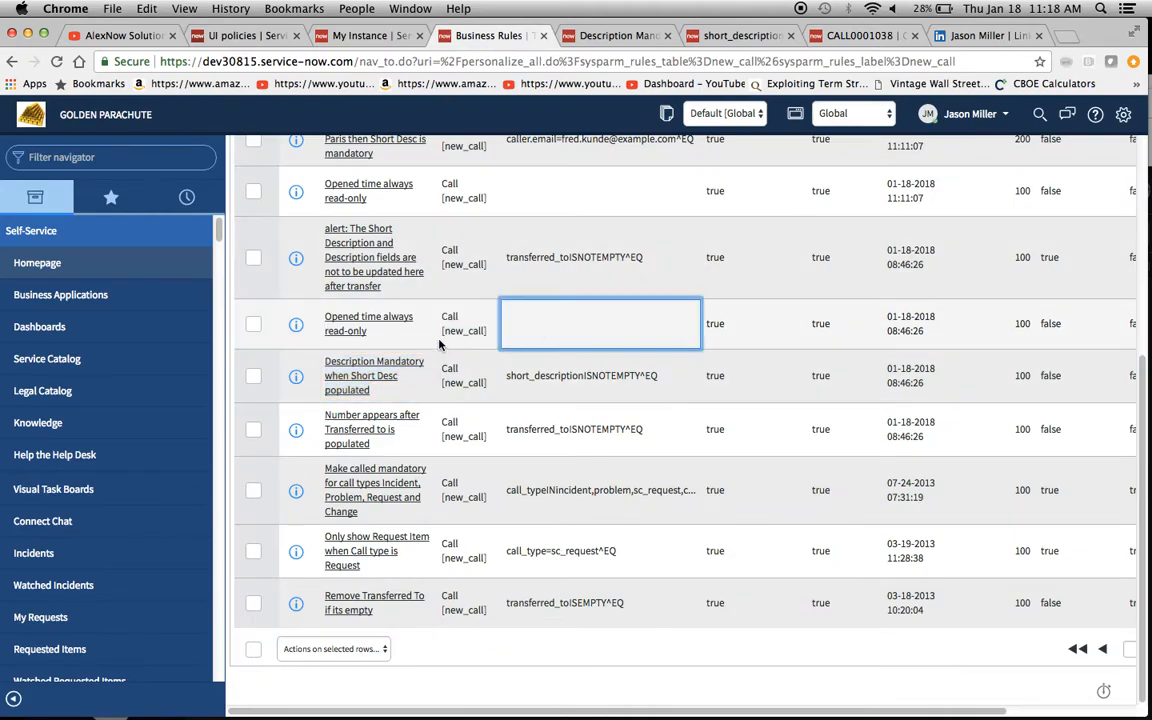
{"action": "left_click", "coordinate": [394, 340]}
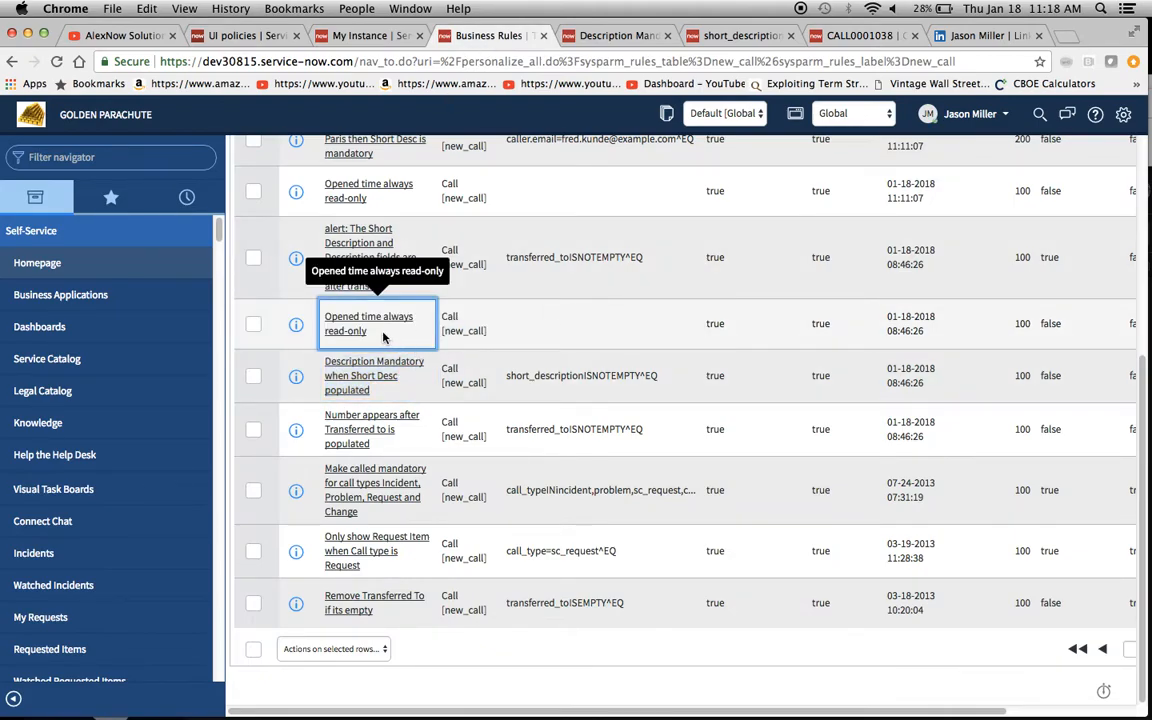
{"action": "left_click_drag", "start_coordinate": [383, 337], "coordinate": [321, 322]}
{"action": "key", "text": "super+c"}
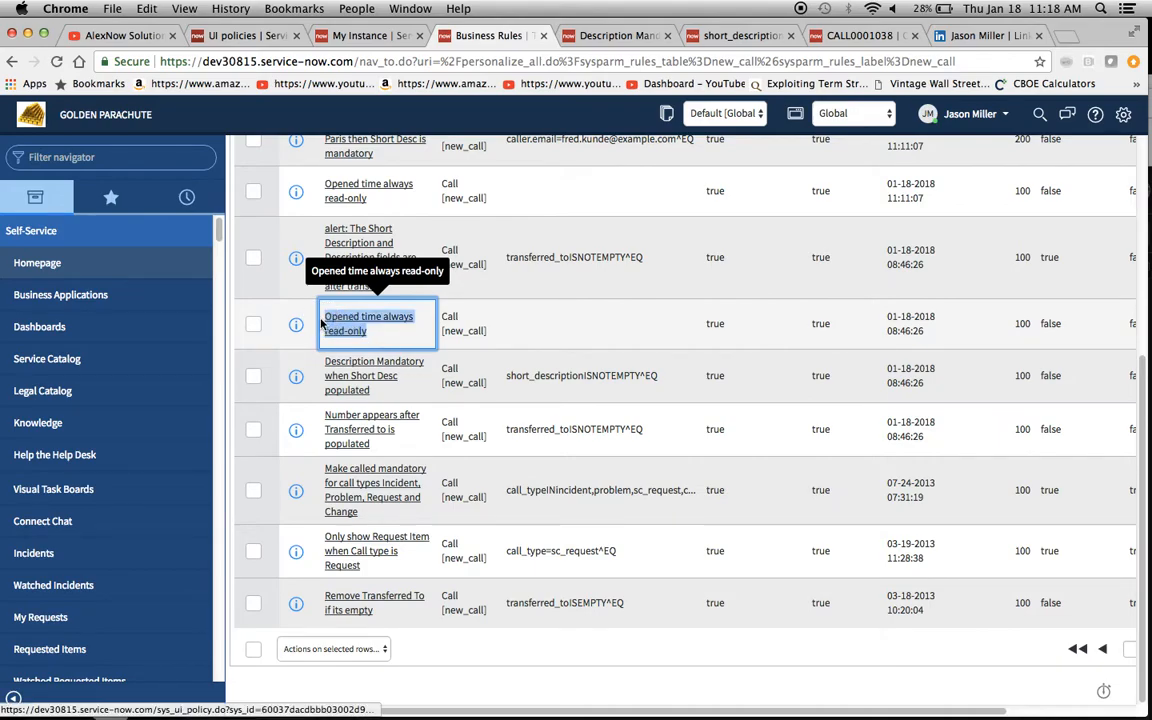
Change the open UI policy's short description to "Opened time always read-only" and insert it as a separate policy, staying on the new record.
{"action": "left_click", "coordinate": [853, 36]}
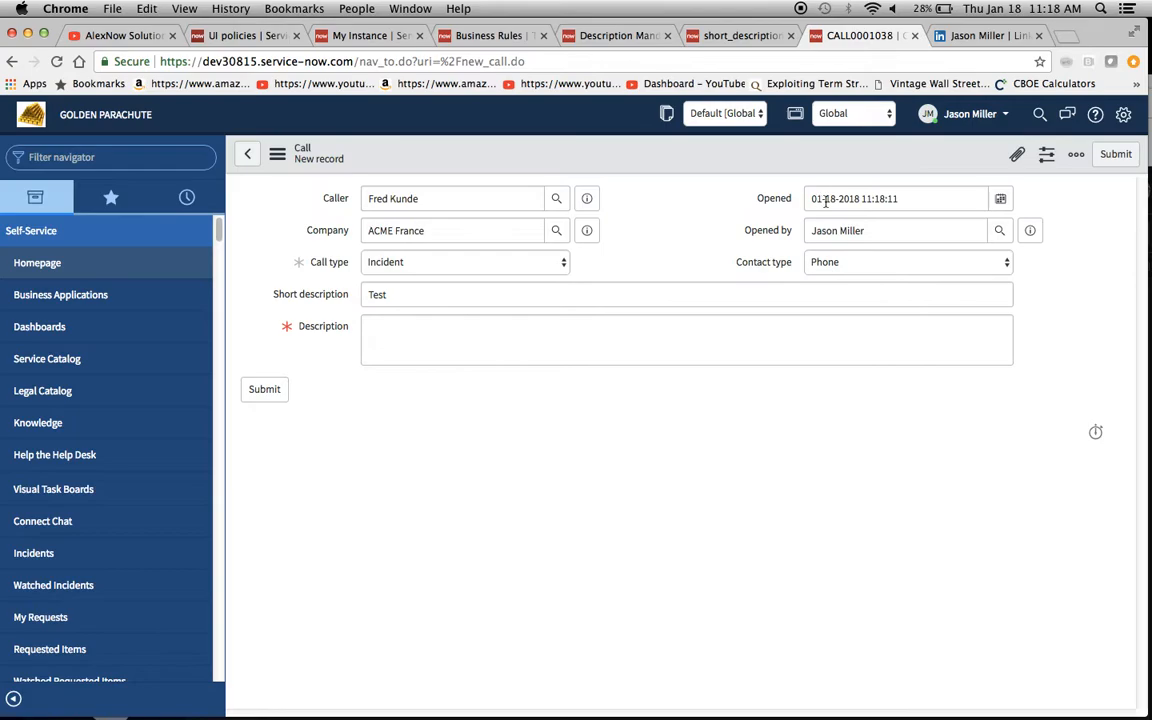
{"action": "left_click", "coordinate": [602, 37]}
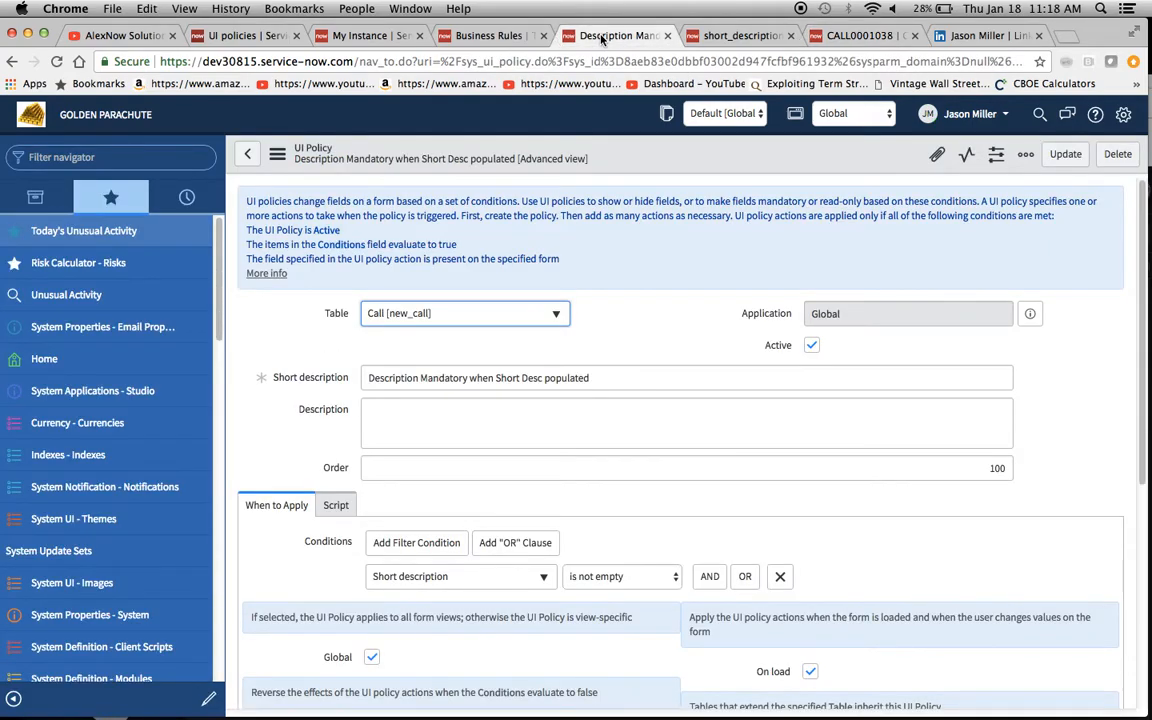
{"action": "triple_click", "coordinate": [653, 378]}
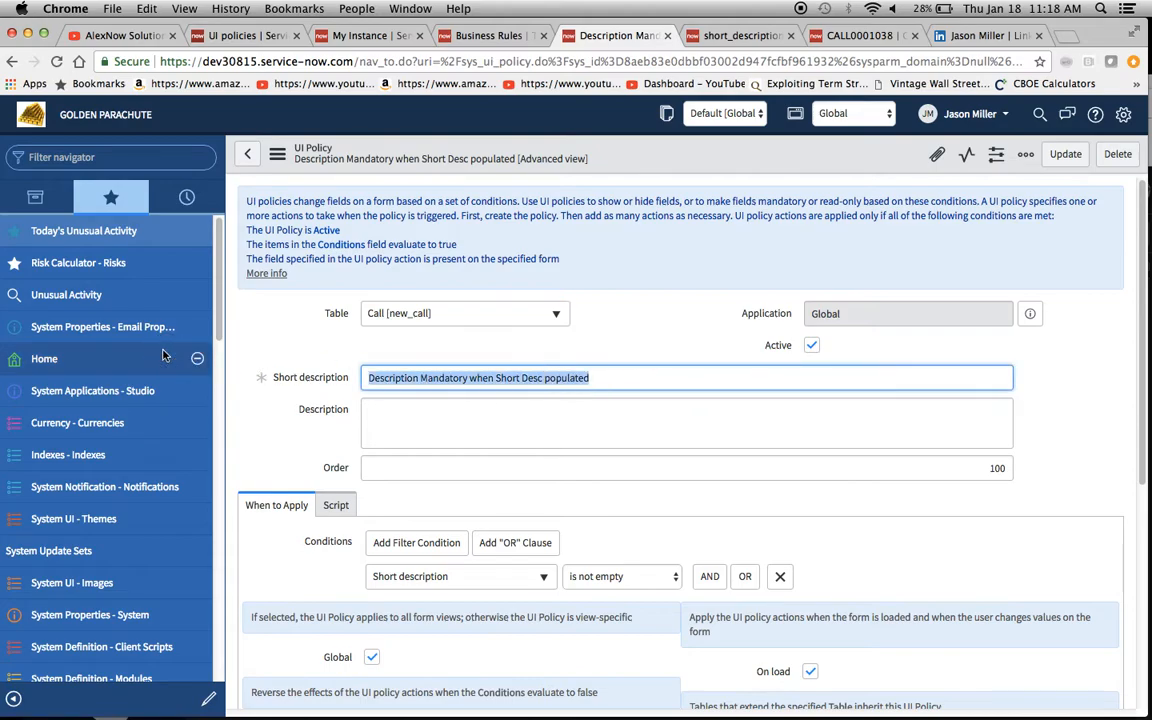
{"action": "key", "text": "super+v"}
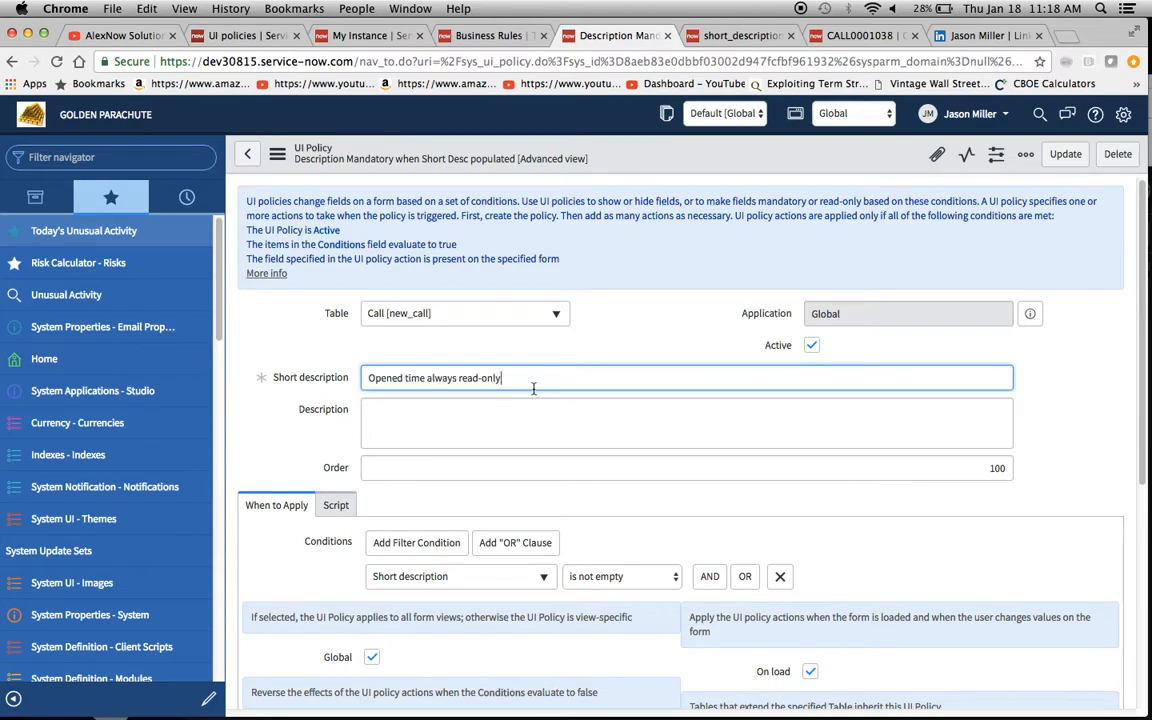
{"action": "left_click", "coordinate": [277, 153]}
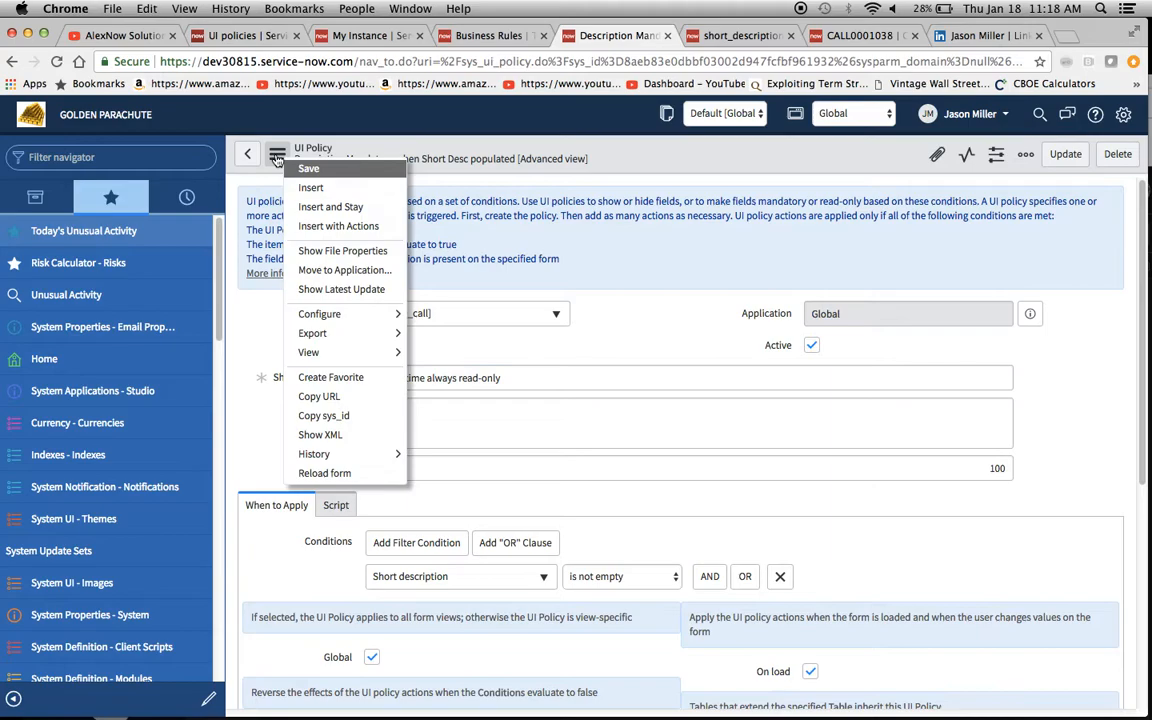
{"action": "left_click", "coordinate": [311, 210]}
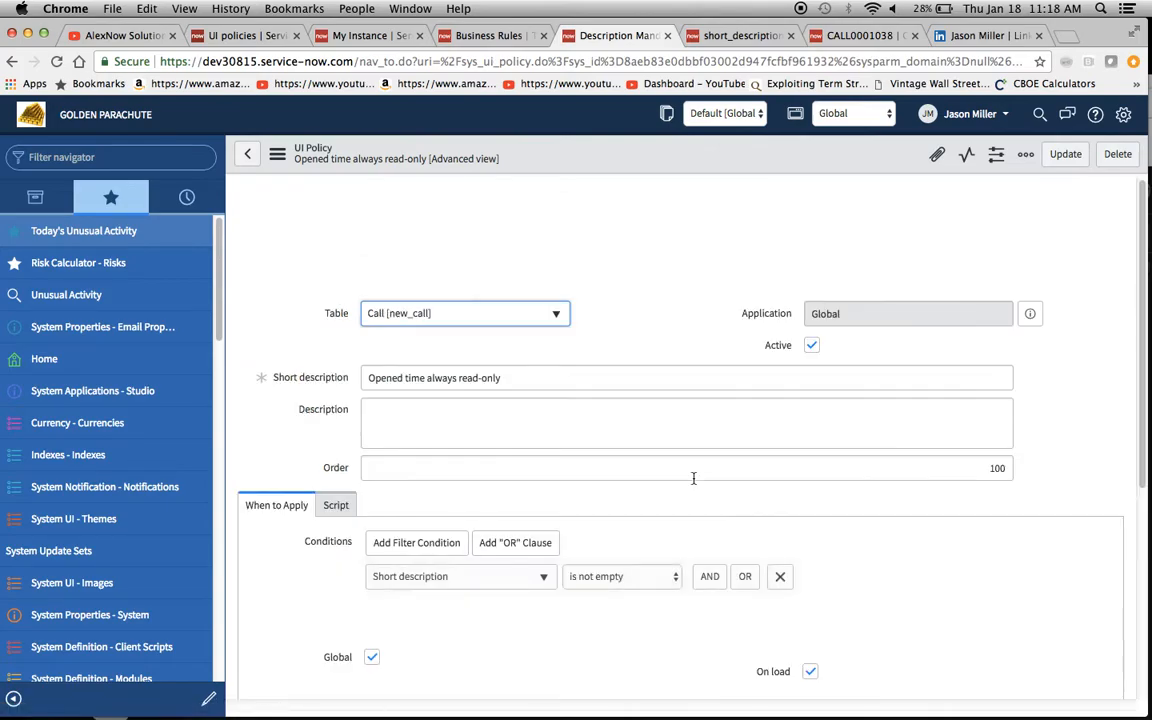
Remove the Short description condition from the "Opened time always read-only" policy and save the record.
{"action": "scroll", "coordinate": [693, 478], "scroll_direction": "down", "scroll_amount": 2}
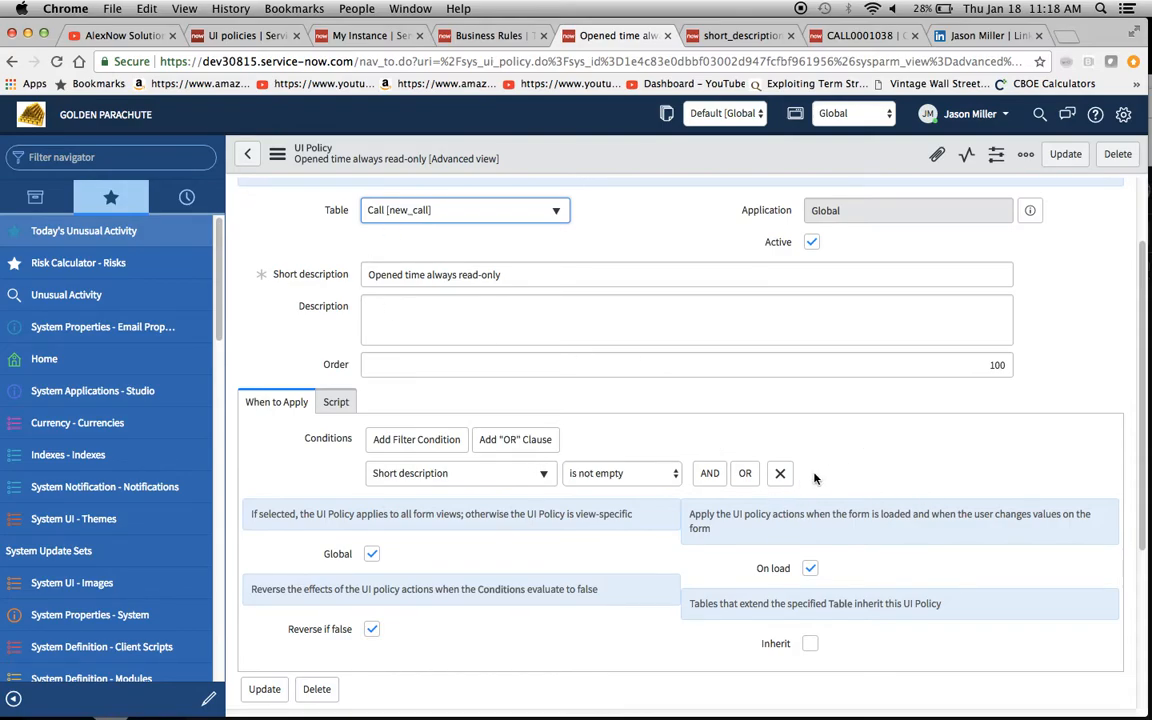
{"action": "left_click", "coordinate": [780, 473]}
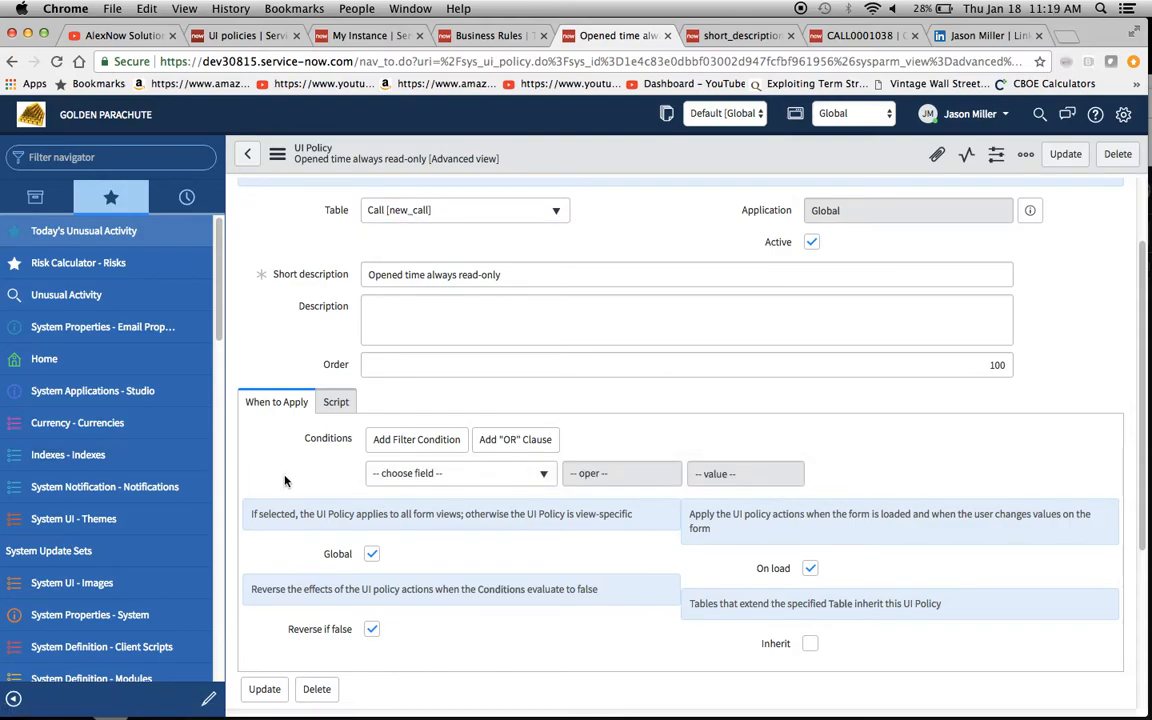
{"action": "scroll", "coordinate": [284, 481], "scroll_direction": "down", "scroll_amount": 3}
{"action": "scroll", "coordinate": [284, 481], "scroll_direction": "up", "scroll_amount": 5}
{"action": "left_click", "coordinate": [280, 160]}
{"action": "left_click", "coordinate": [274, 151]}
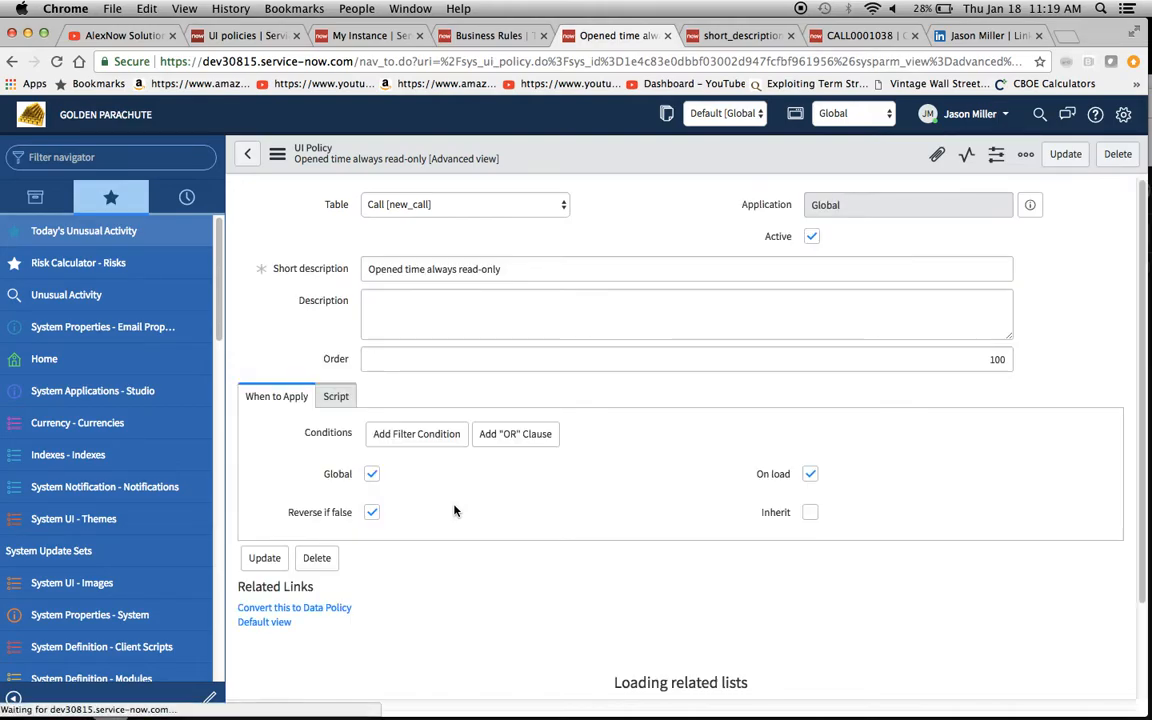
{"action": "scroll", "coordinate": [455, 511], "scroll_direction": "down", "scroll_amount": 5}
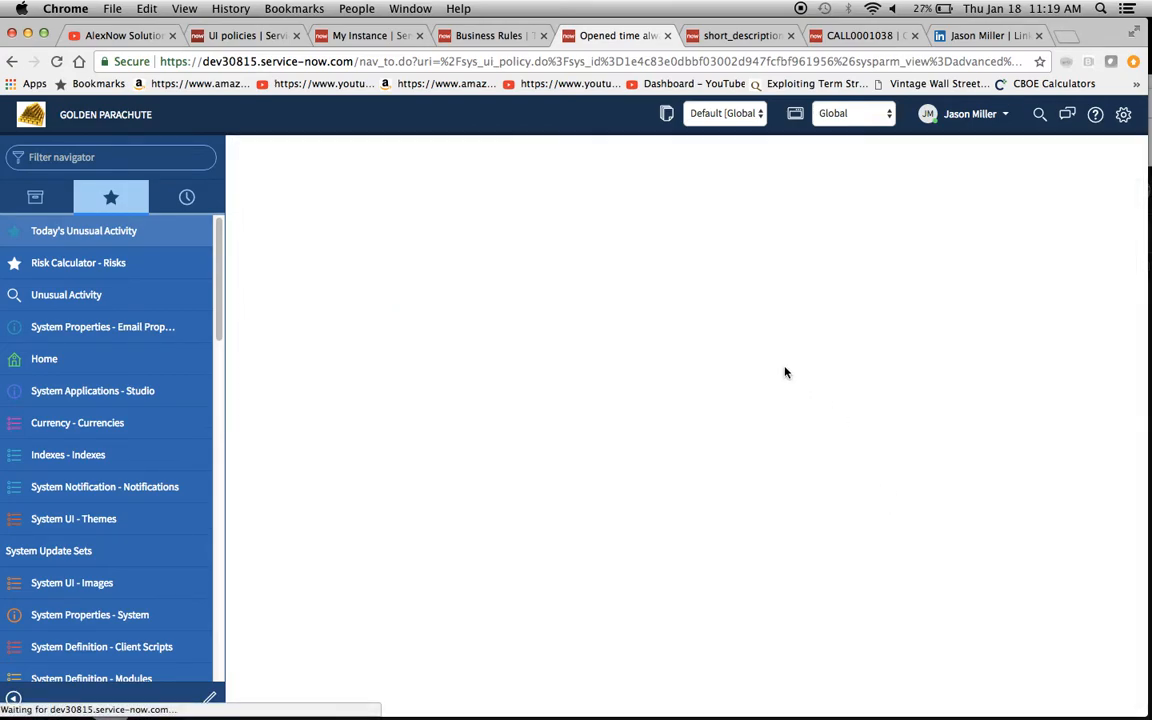
Add a UI policy action to the "Opened time always read-only" policy that sets Read only to True for the Opened field.
{"action": "left_click", "coordinate": [857, 310]}
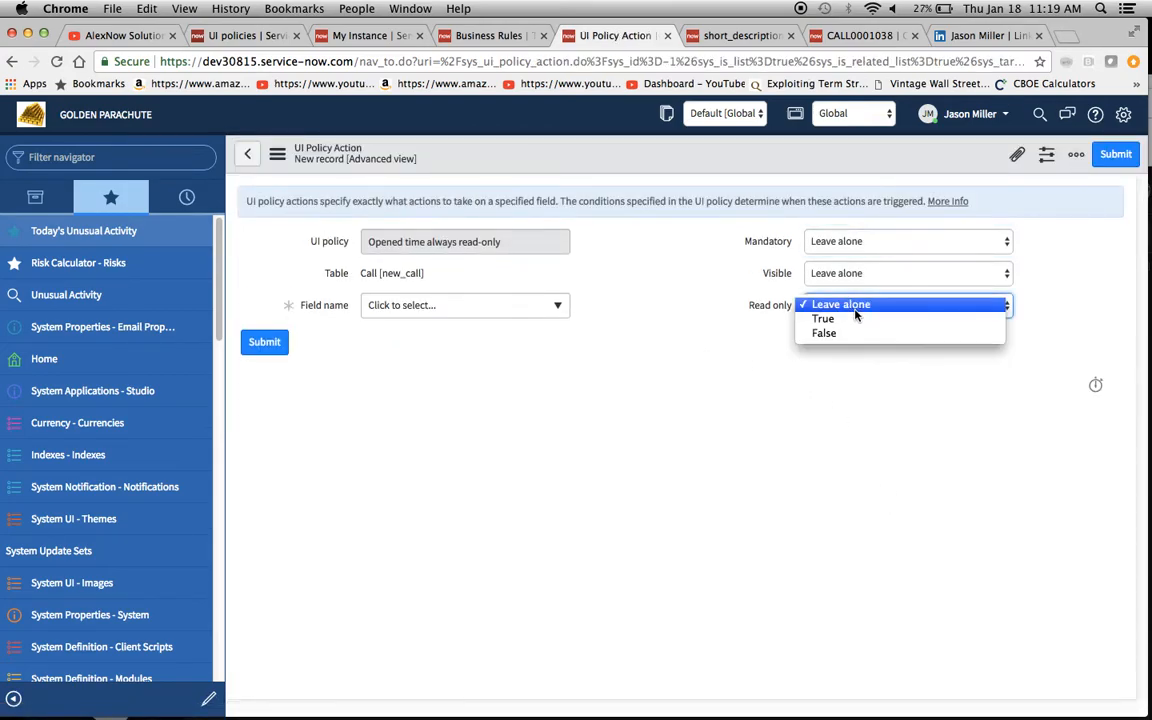
{"action": "left_click", "coordinate": [850, 319]}
{"action": "left_click", "coordinate": [558, 305]}
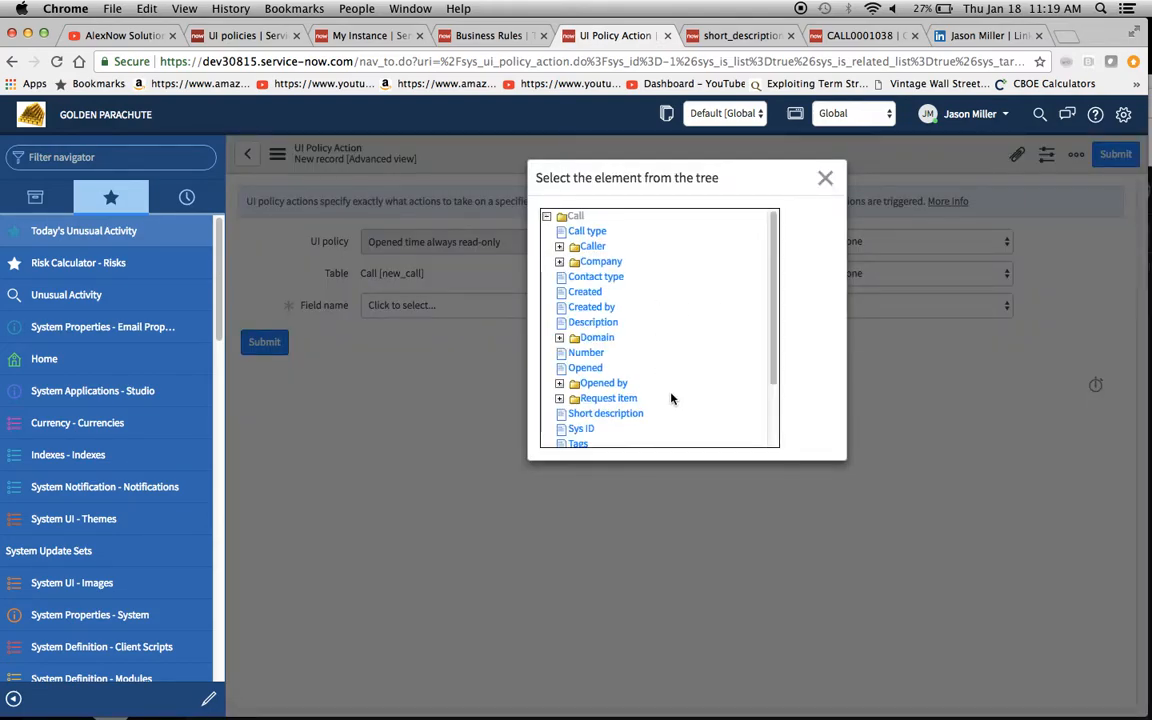
{"action": "scroll", "coordinate": [603, 352], "scroll_direction": "down", "scroll_amount": 1}
{"action": "left_click", "coordinate": [586, 351]}
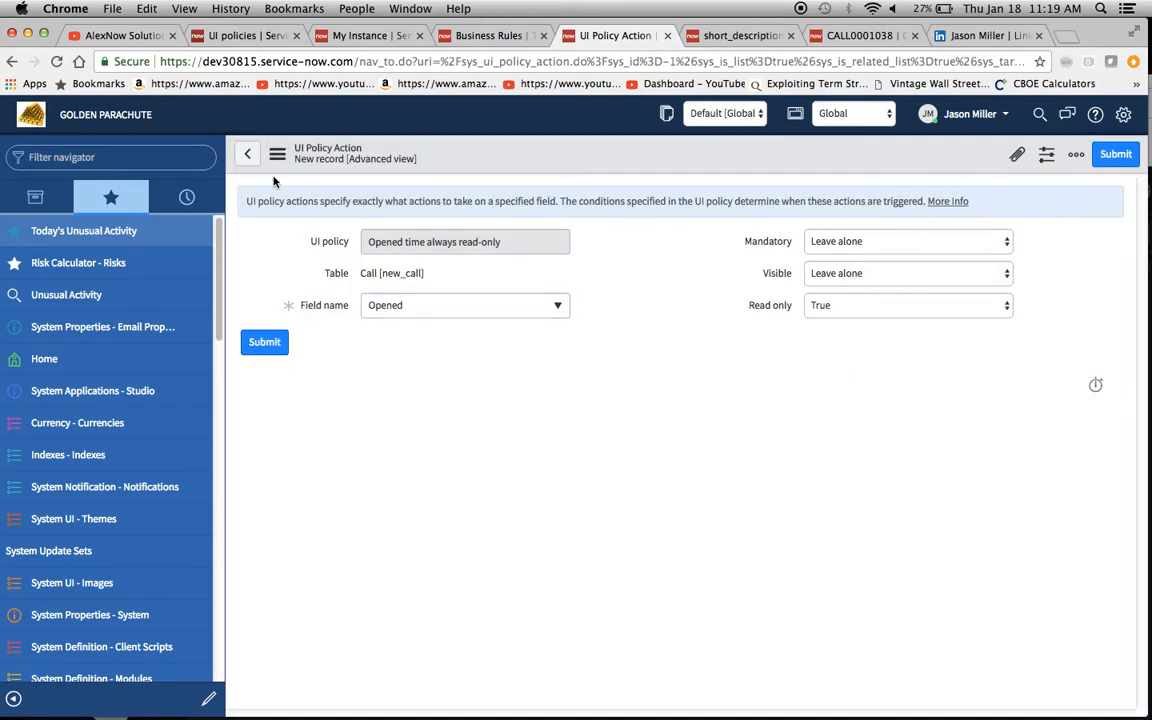
{"action": "left_click", "coordinate": [267, 347]}
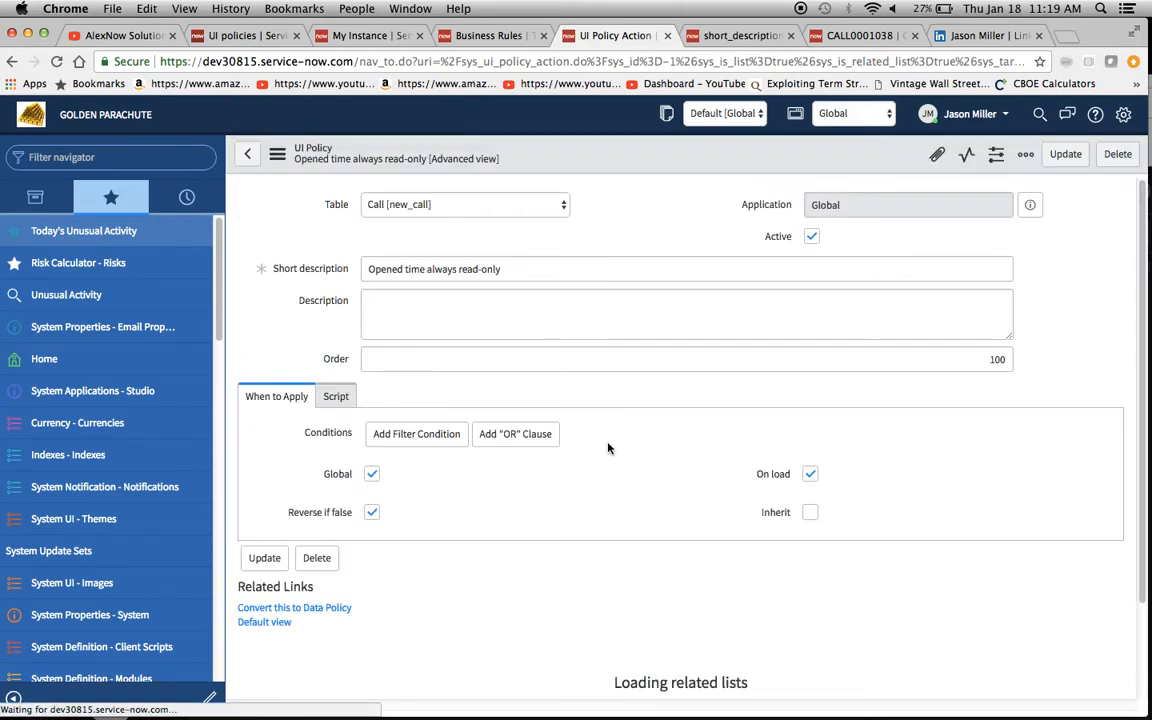
{"action": "scroll", "coordinate": [607, 445], "scroll_direction": "down", "scroll_amount": 5}
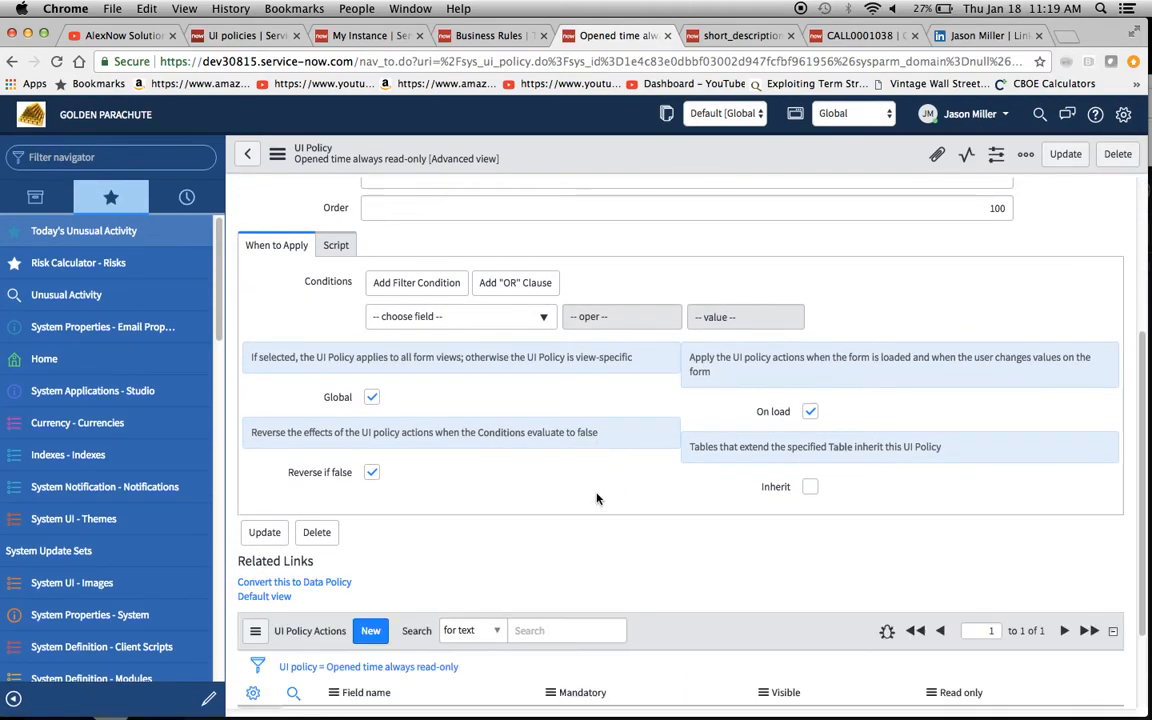
{"action": "scroll", "coordinate": [597, 498], "scroll_direction": "down", "scroll_amount": 3}
{"action": "scroll", "coordinate": [597, 498], "scroll_direction": "up", "scroll_amount": 5}
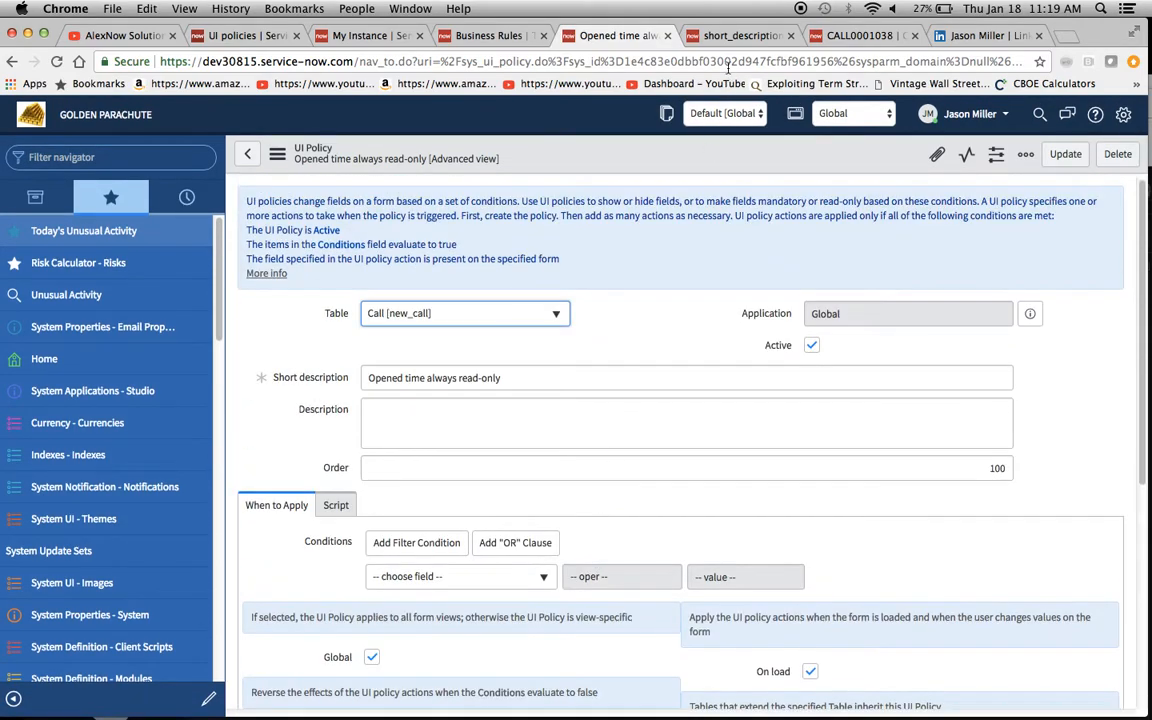
Reload the new call form, discarding its unsaved entries, to check whether the Opened field is editable.
{"action": "left_click", "coordinate": [828, 37]}
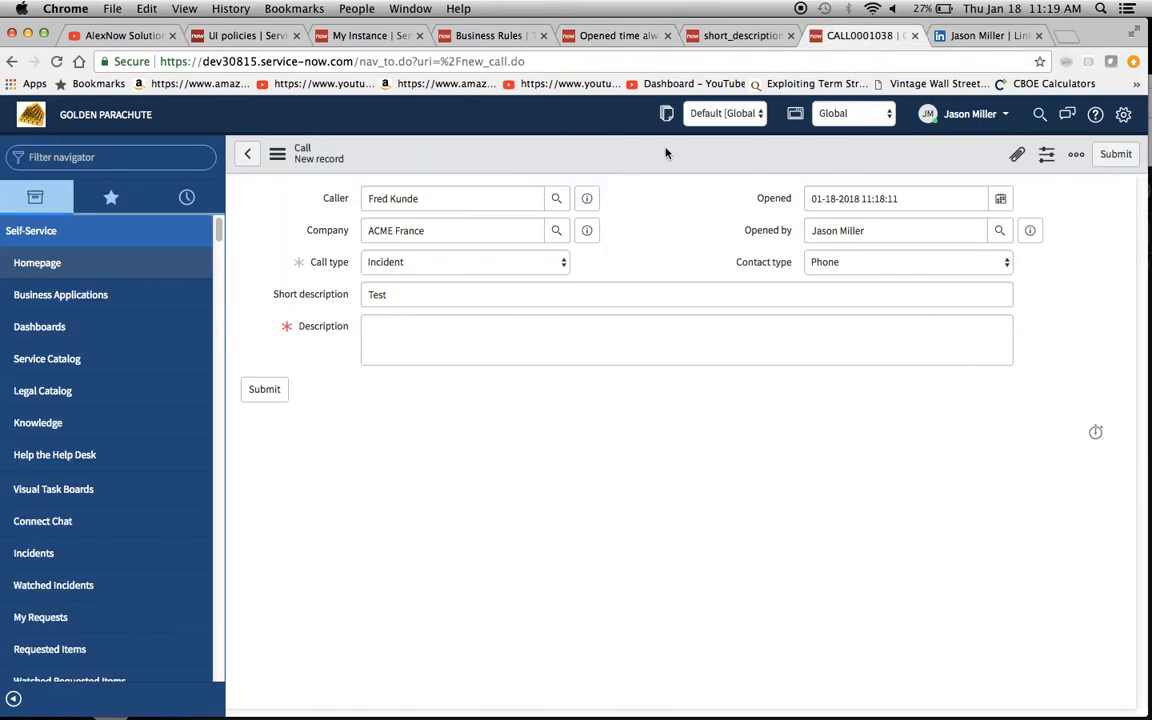
{"action": "right_click", "coordinate": [666, 152]}
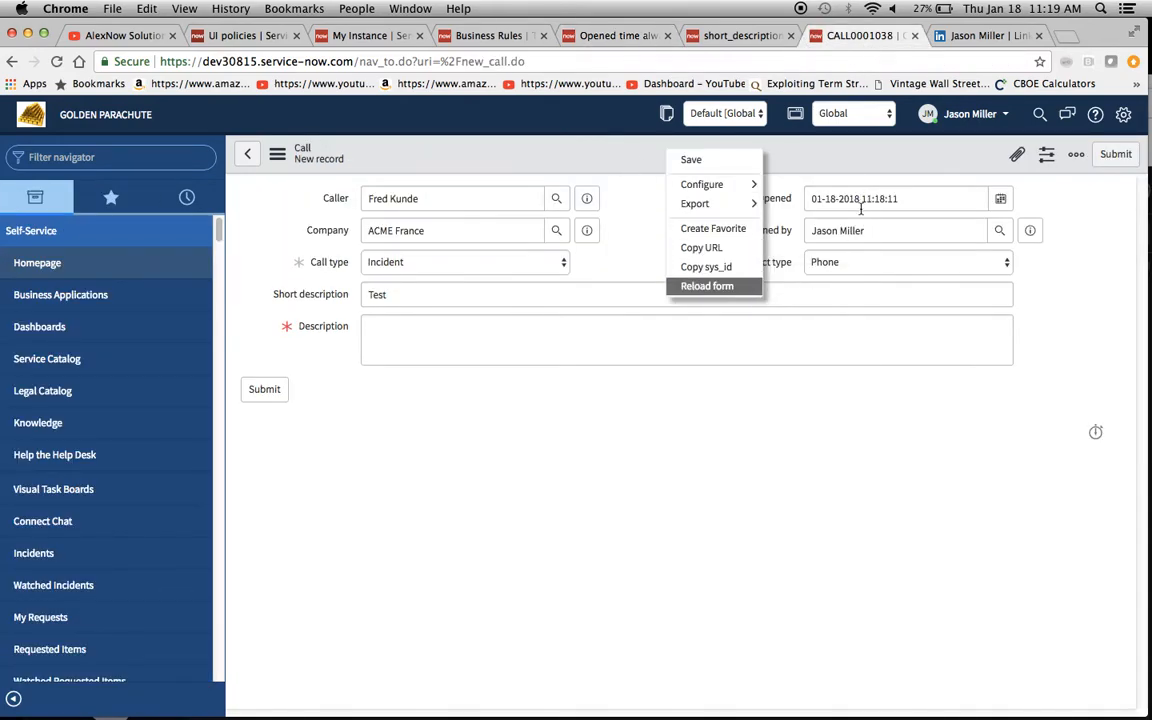
{"action": "left_click", "coordinate": [707, 286]}
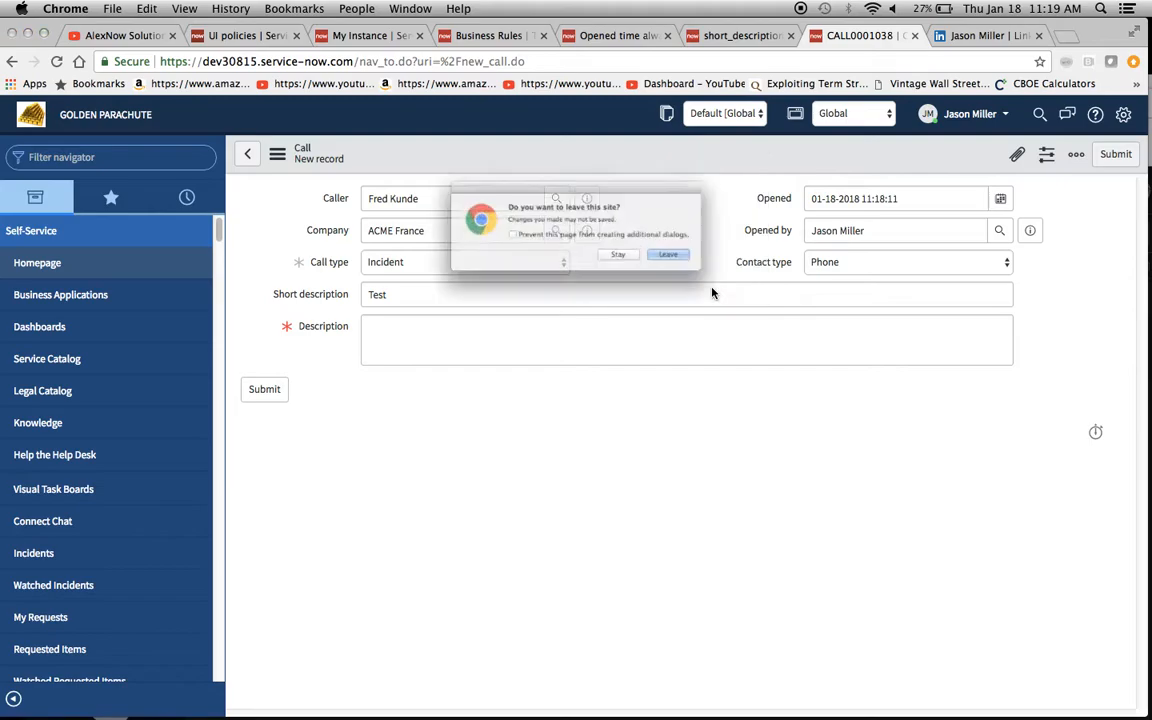
{"action": "left_click", "coordinate": [713, 273]}
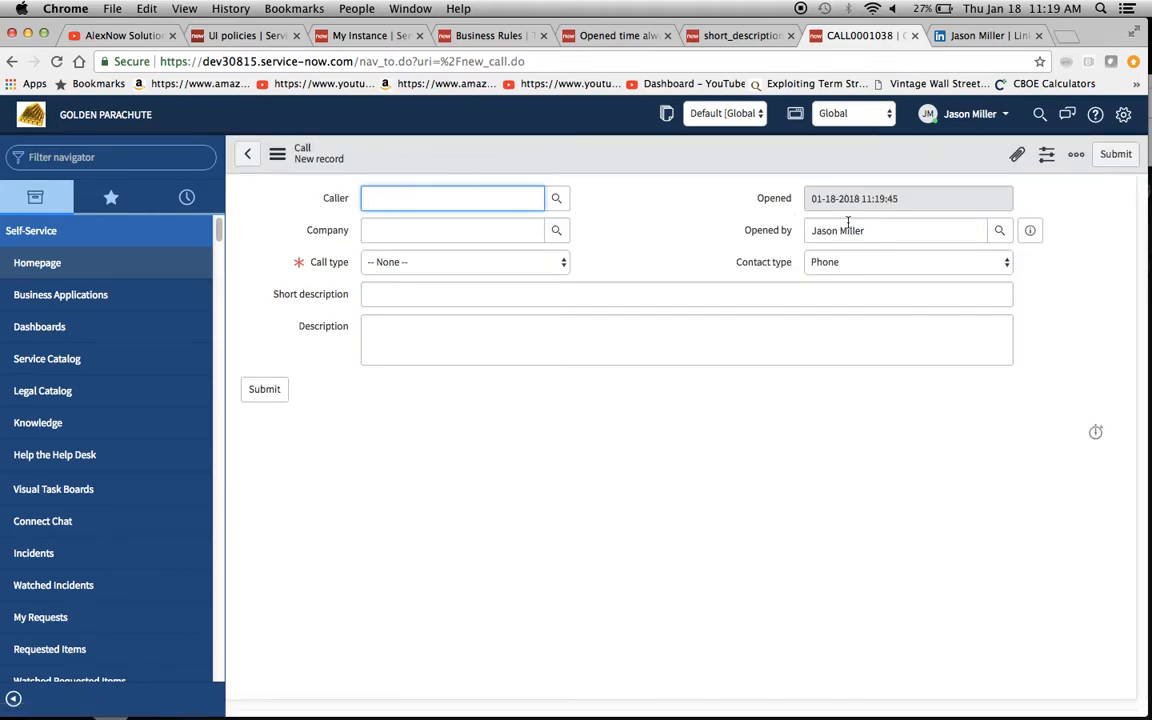
{"action": "left_click", "coordinate": [697, 220]}
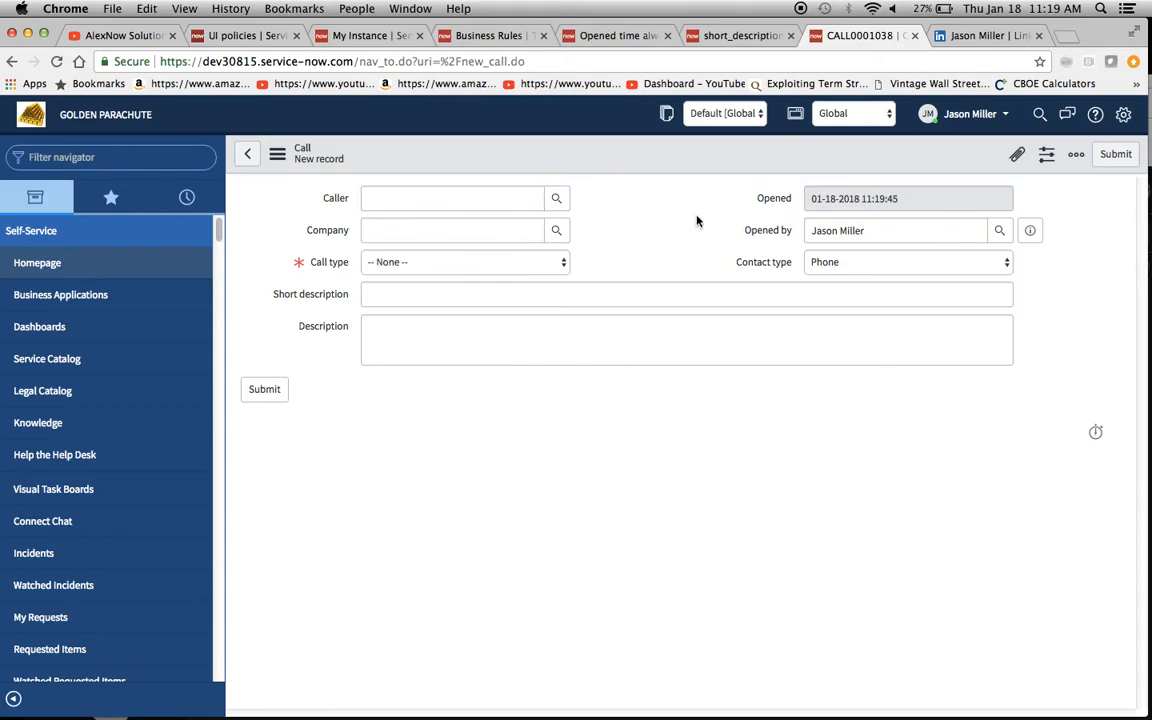
Open the deactivated alert policy from the new_call UI policies list, copy its short description and review its conditions and script.
{"action": "left_click", "coordinate": [477, 42]}
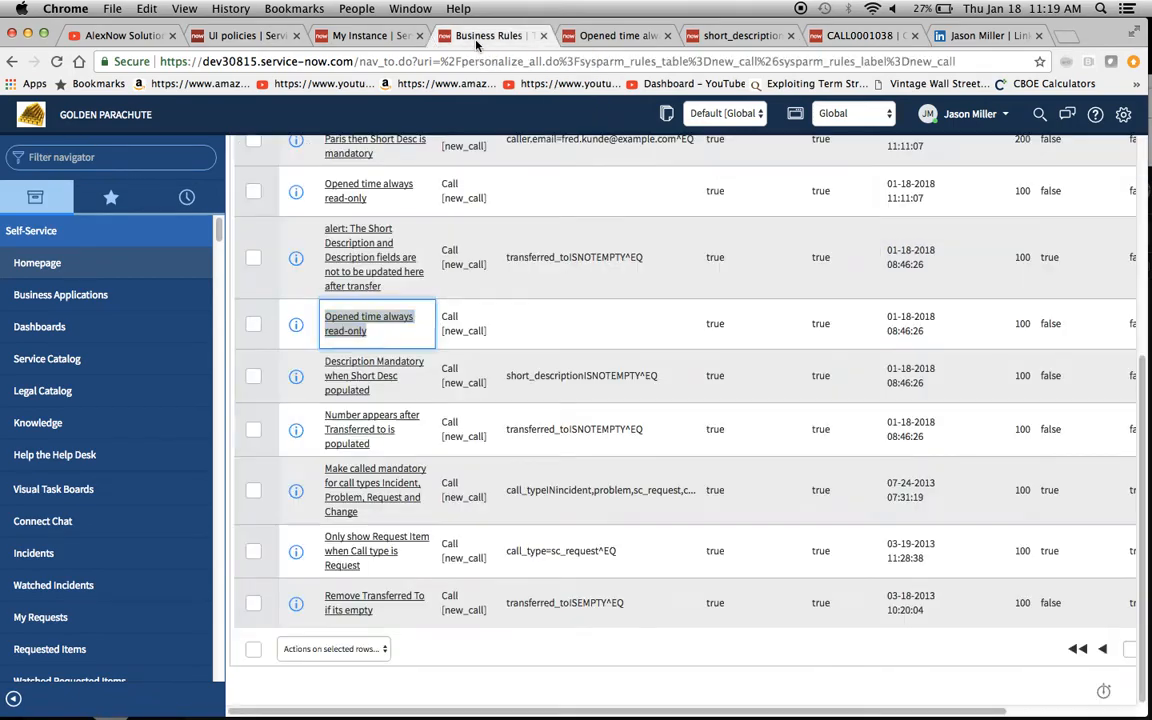
{"action": "left_click", "coordinate": [528, 290]}
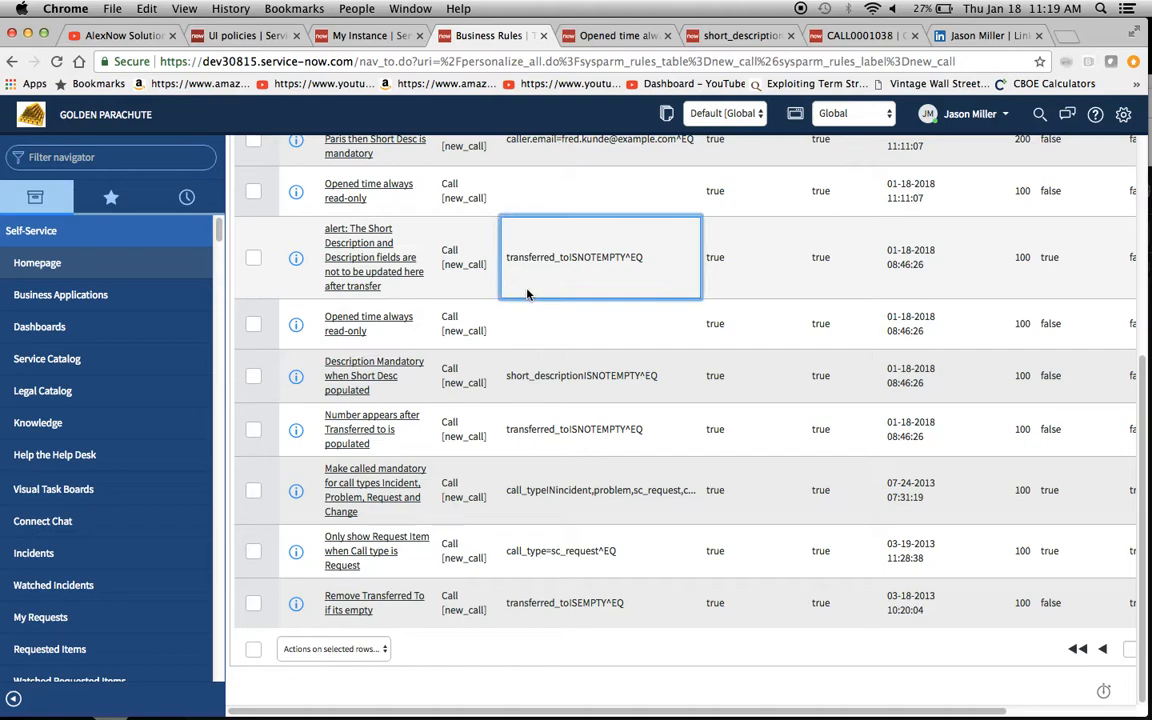
{"action": "left_click", "coordinate": [422, 294]}
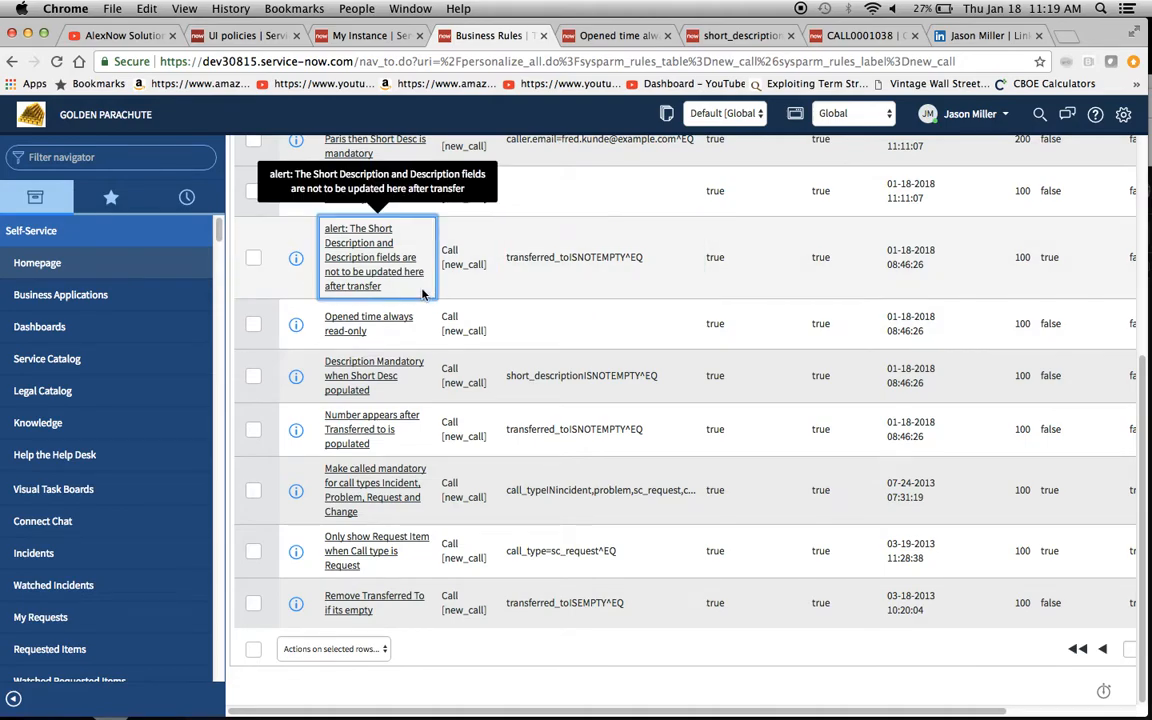
{"action": "left_click", "coordinate": [407, 281]}
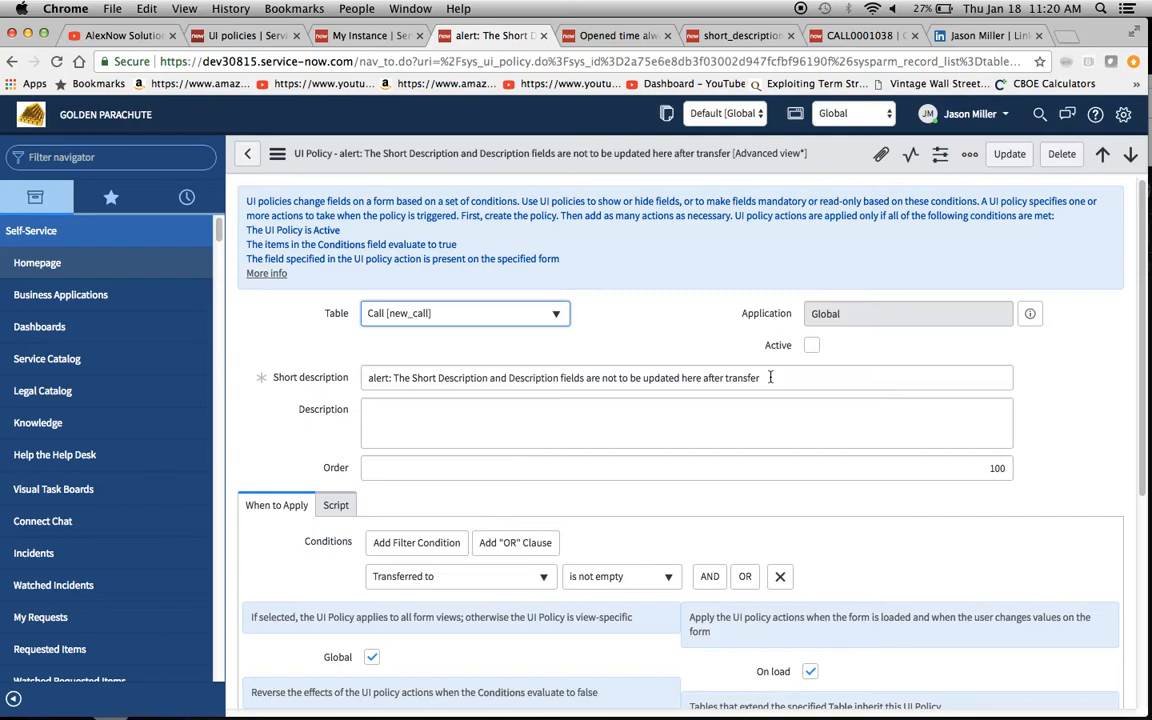
{"action": "left_click_drag", "start_coordinate": [800, 378], "coordinate": [321, 373]}
{"action": "key", "text": "super+c"}
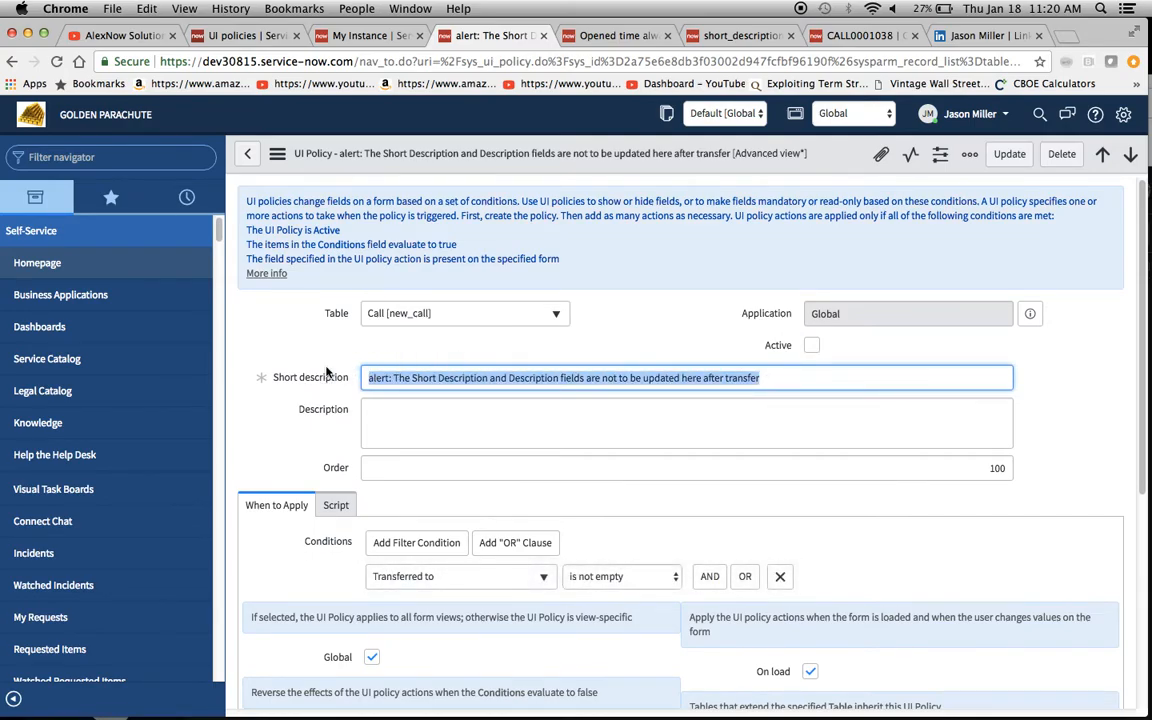
{"action": "left_click", "coordinate": [650, 318]}
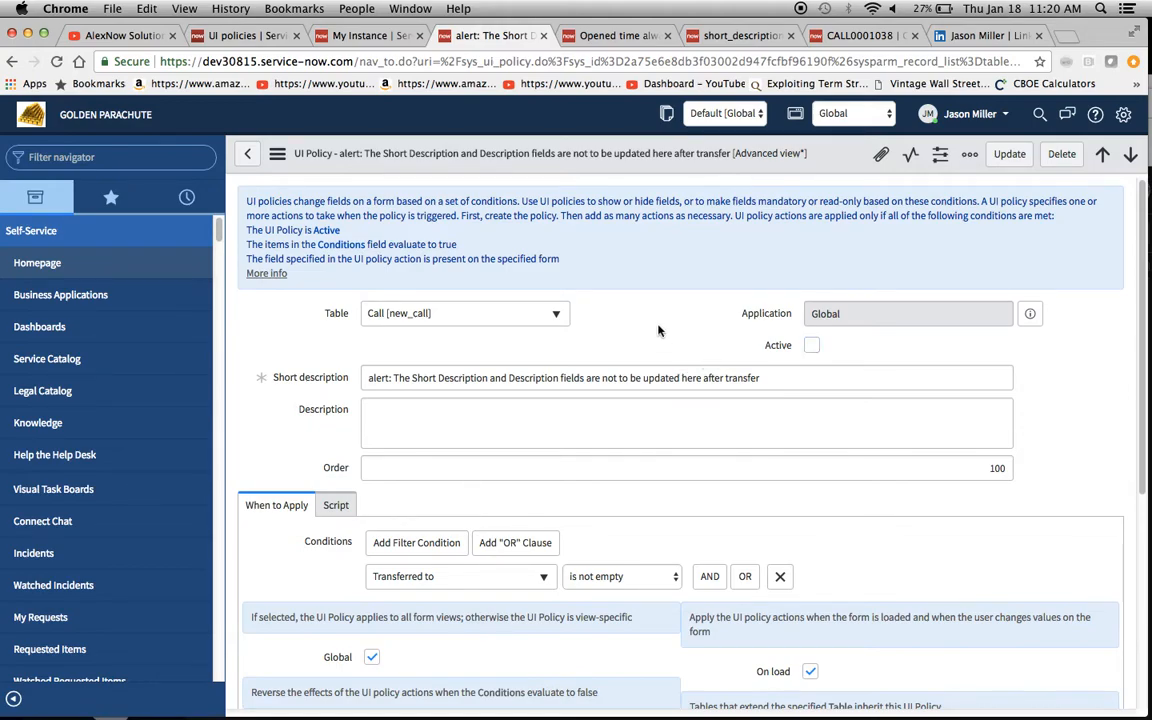
{"action": "scroll", "coordinate": [658, 330], "scroll_direction": "down", "scroll_amount": 4}
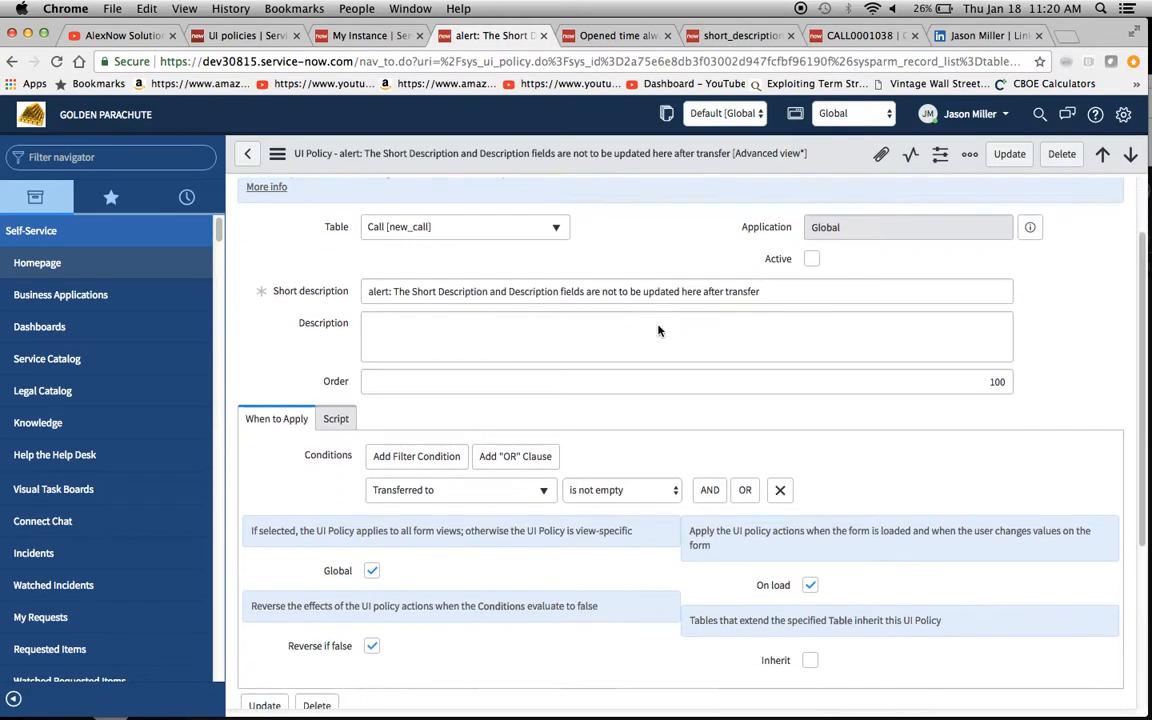
{"action": "scroll", "coordinate": [658, 330], "scroll_direction": "down", "scroll_amount": 2}
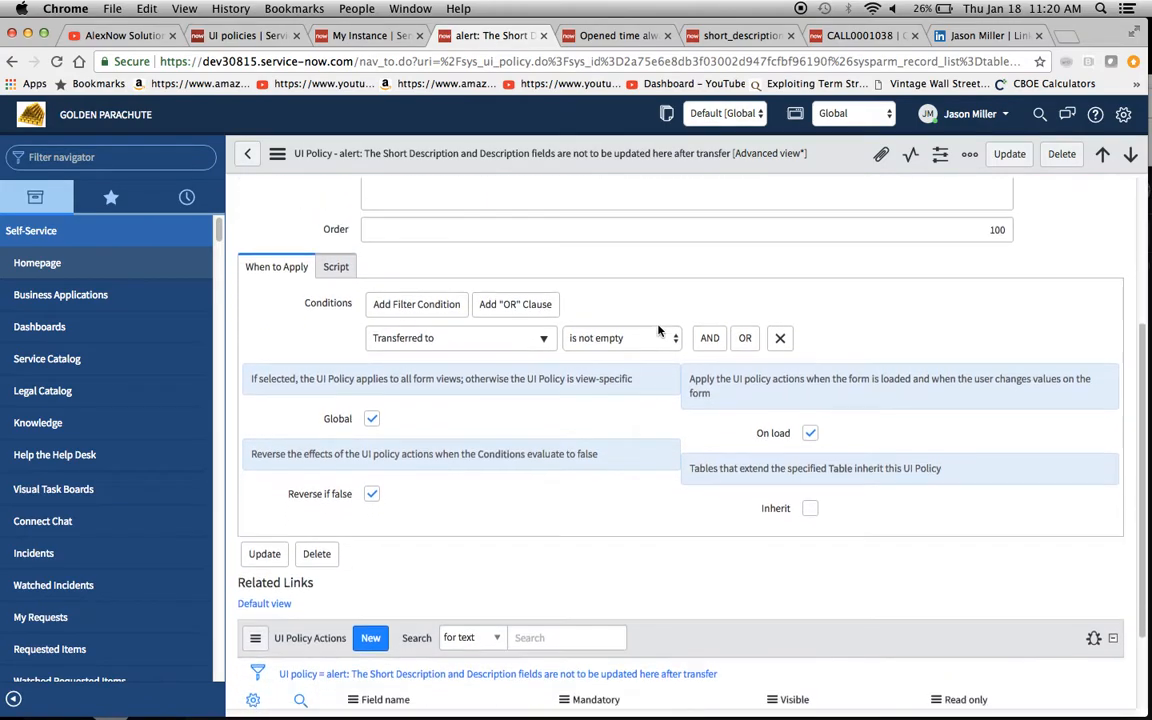
{"action": "scroll", "coordinate": [658, 330], "scroll_direction": "up", "scroll_amount": 3}
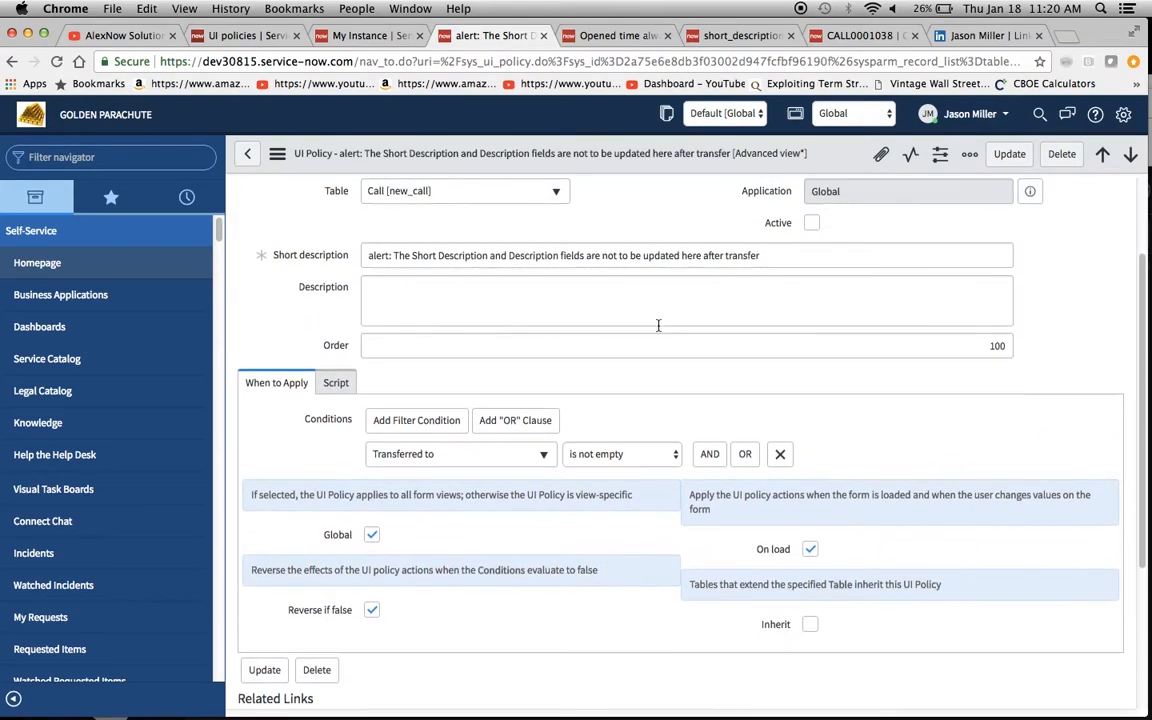
{"action": "left_click", "coordinate": [337, 380]}
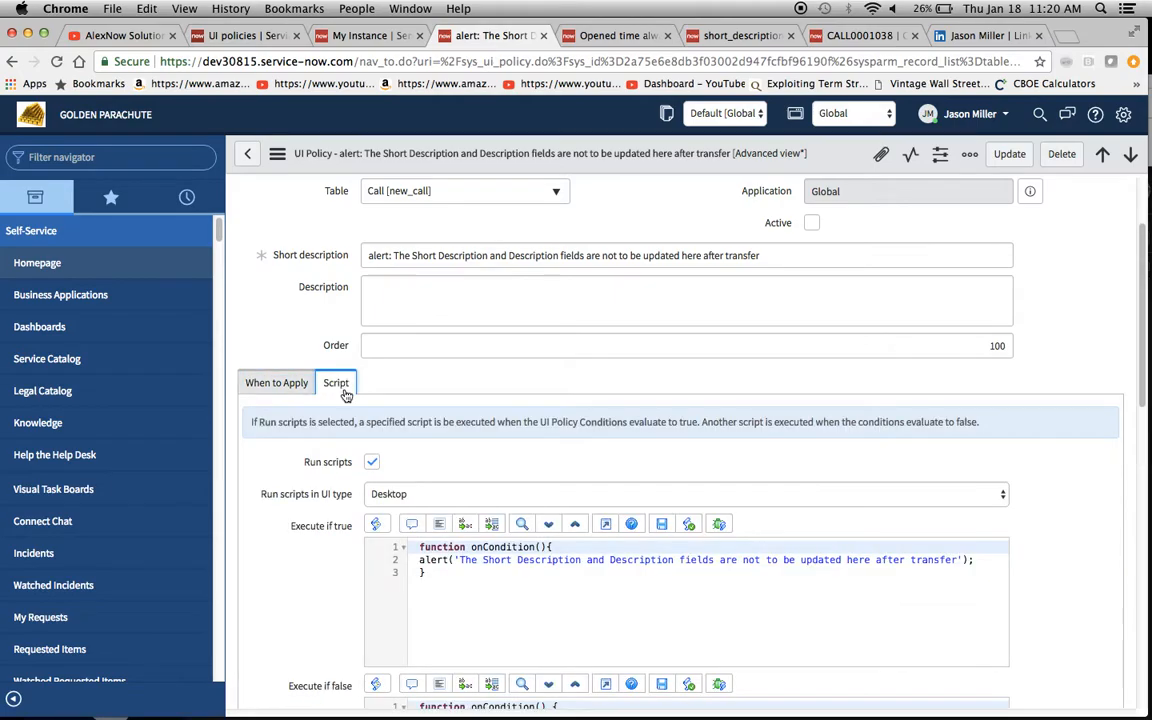
Insert a separate UI policy with short description "alert: The Short Description and Description fields are not to be updated here after transfer", staying on the new record.
{"action": "left_click", "coordinate": [604, 36]}
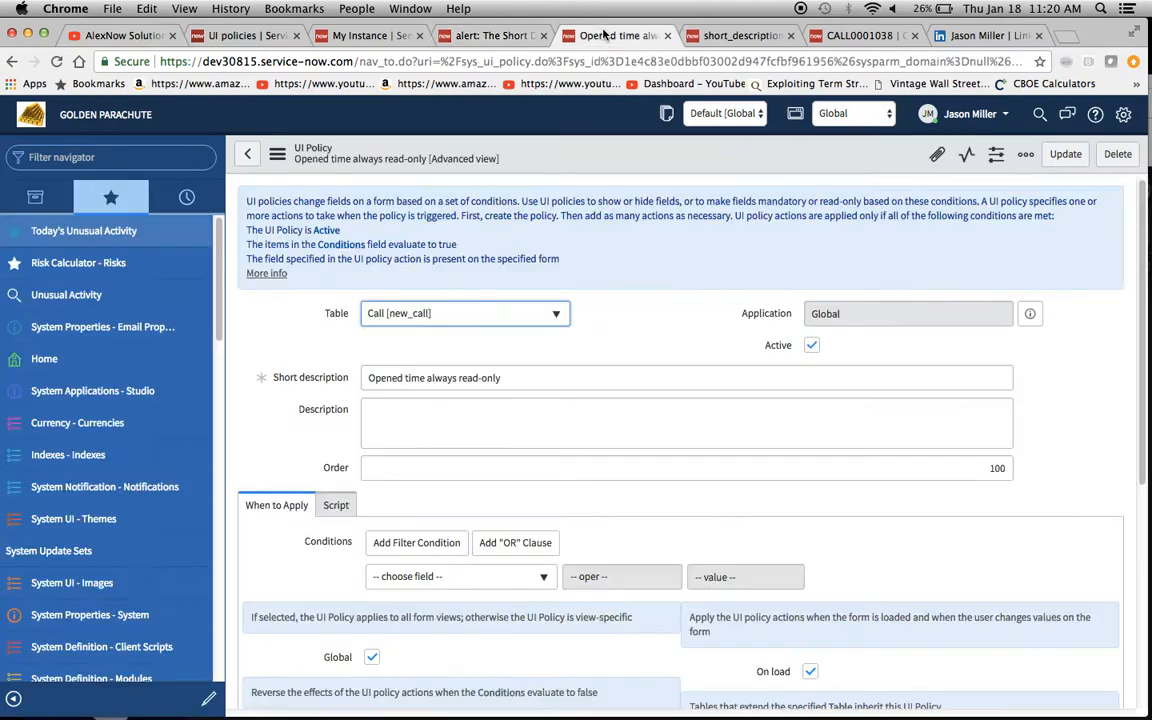
{"action": "left_click_drag", "start_coordinate": [532, 377], "coordinate": [296, 378]}
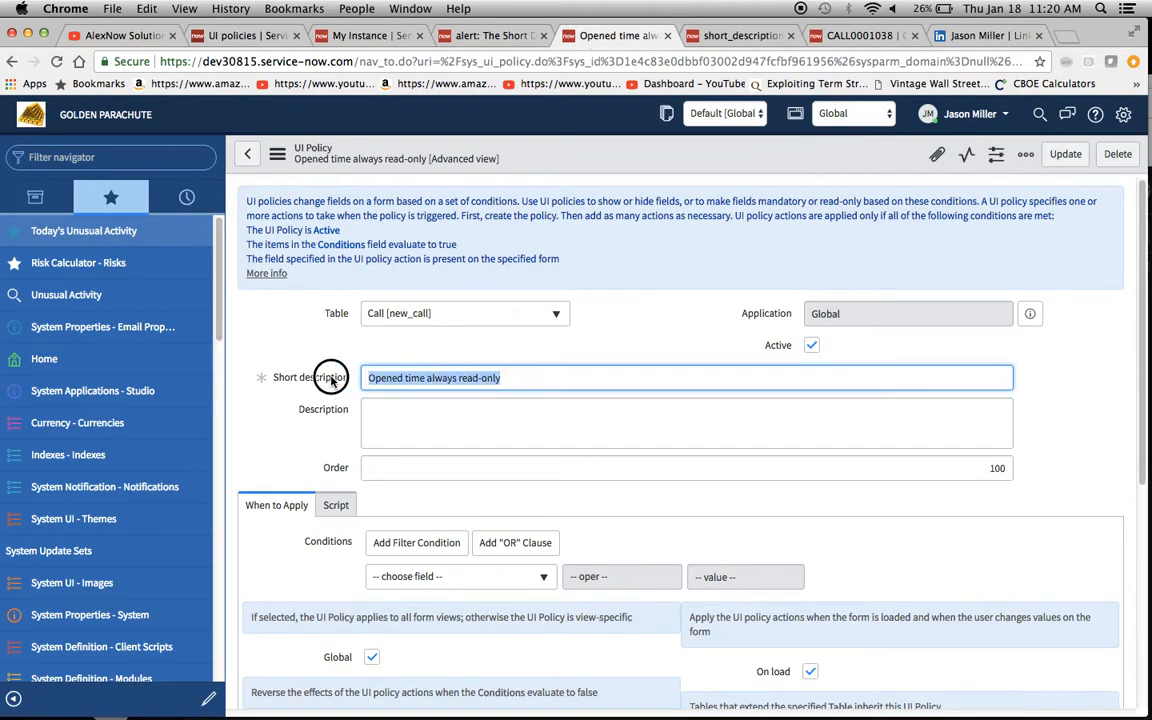
{"action": "key", "text": "super+v"}
{"action": "left_click", "coordinate": [313, 347]}
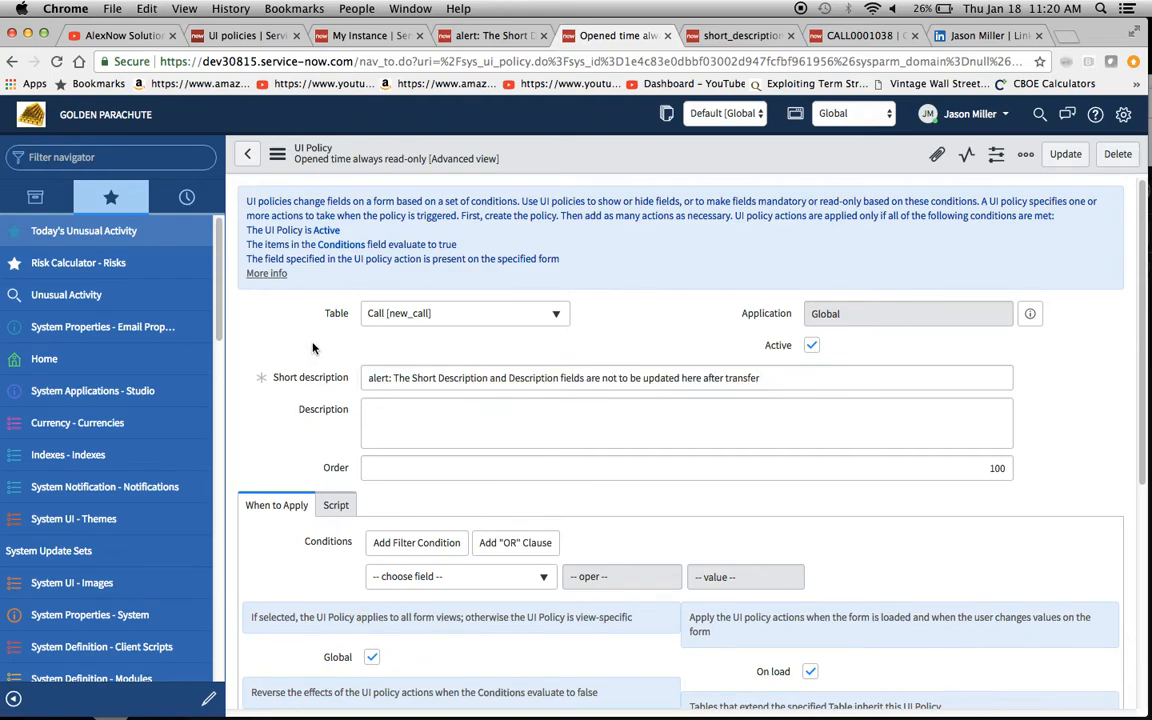
{"action": "left_click", "coordinate": [277, 153]}
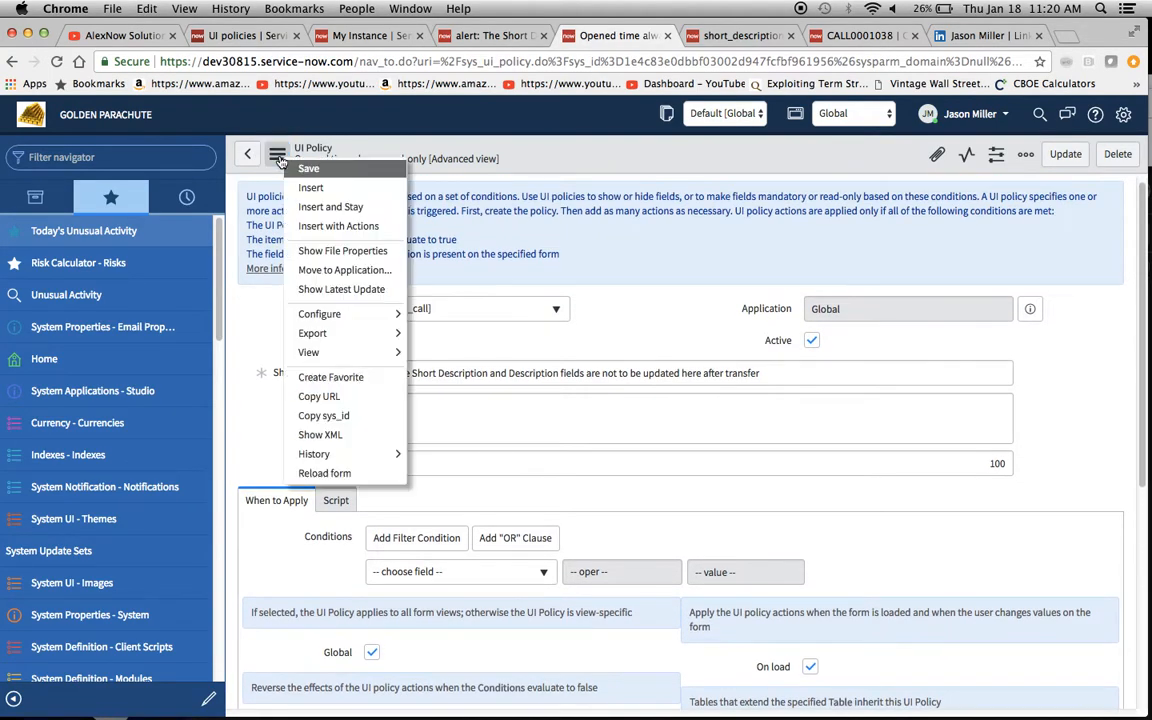
{"action": "left_click", "coordinate": [332, 208]}
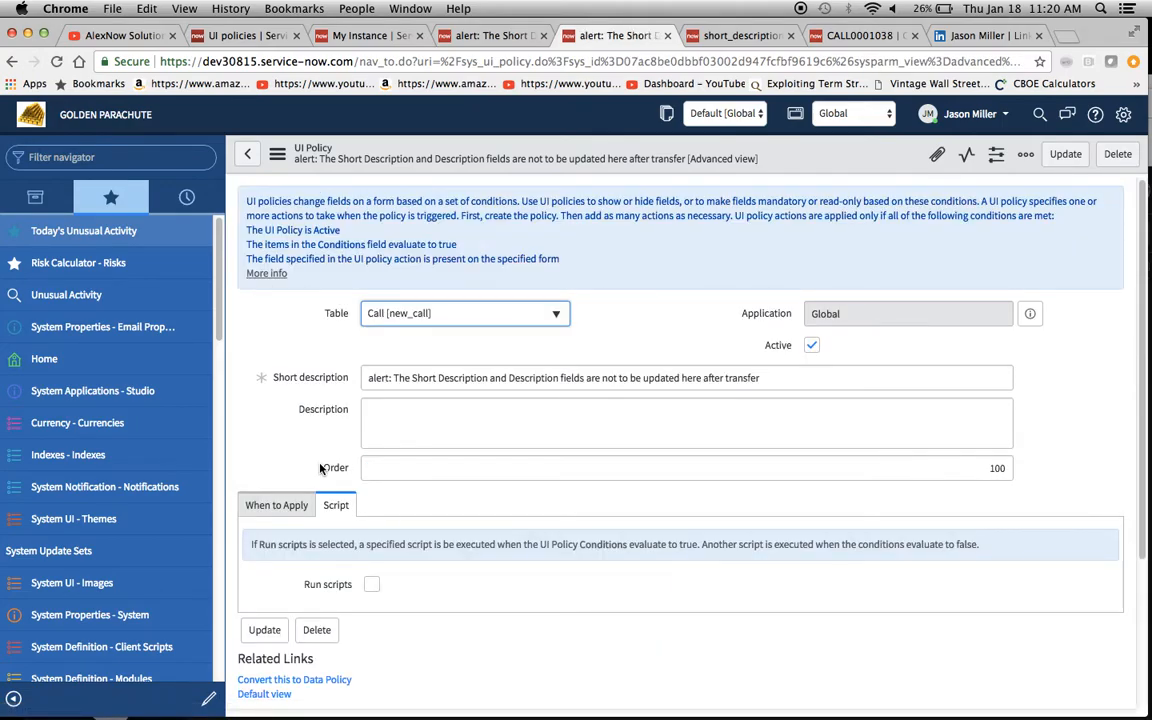
Enable Run scripts on the new alert policy and bring its Execute if true and Execute if false scripts into view.
{"action": "scroll", "coordinate": [290, 458], "scroll_direction": "down", "scroll_amount": 3}
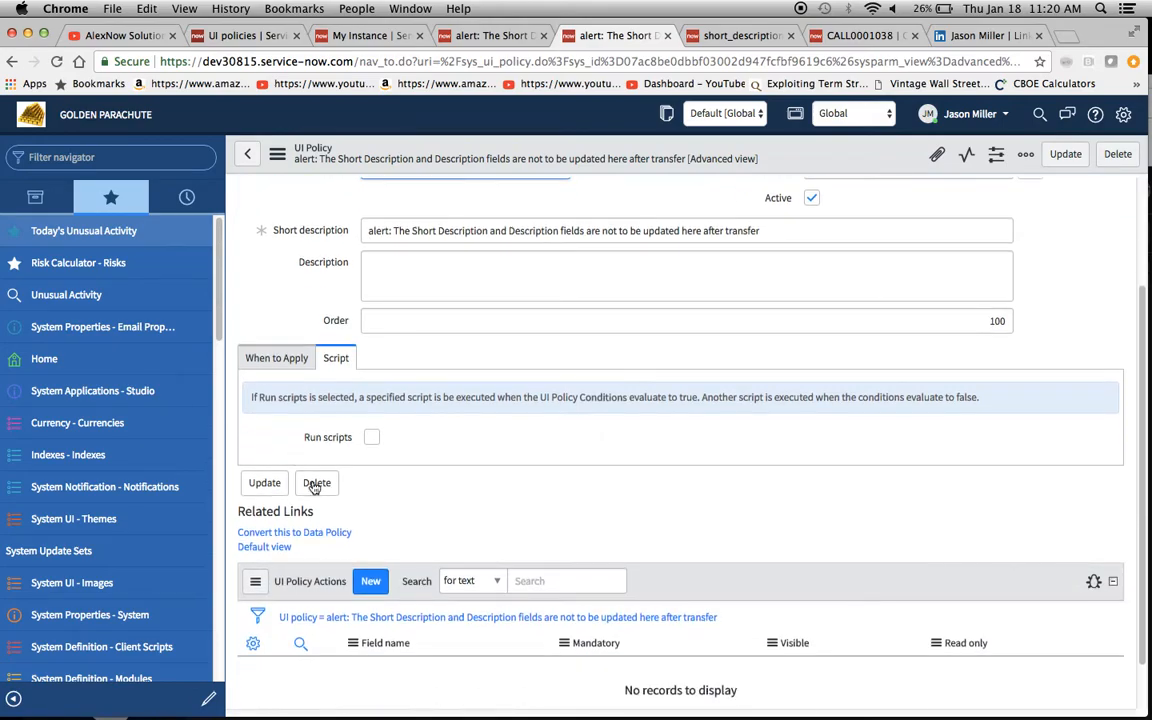
{"action": "scroll", "coordinate": [530, 478], "scroll_direction": "down", "scroll_amount": 2}
{"action": "scroll", "coordinate": [530, 478], "scroll_direction": "up", "scroll_amount": 3}
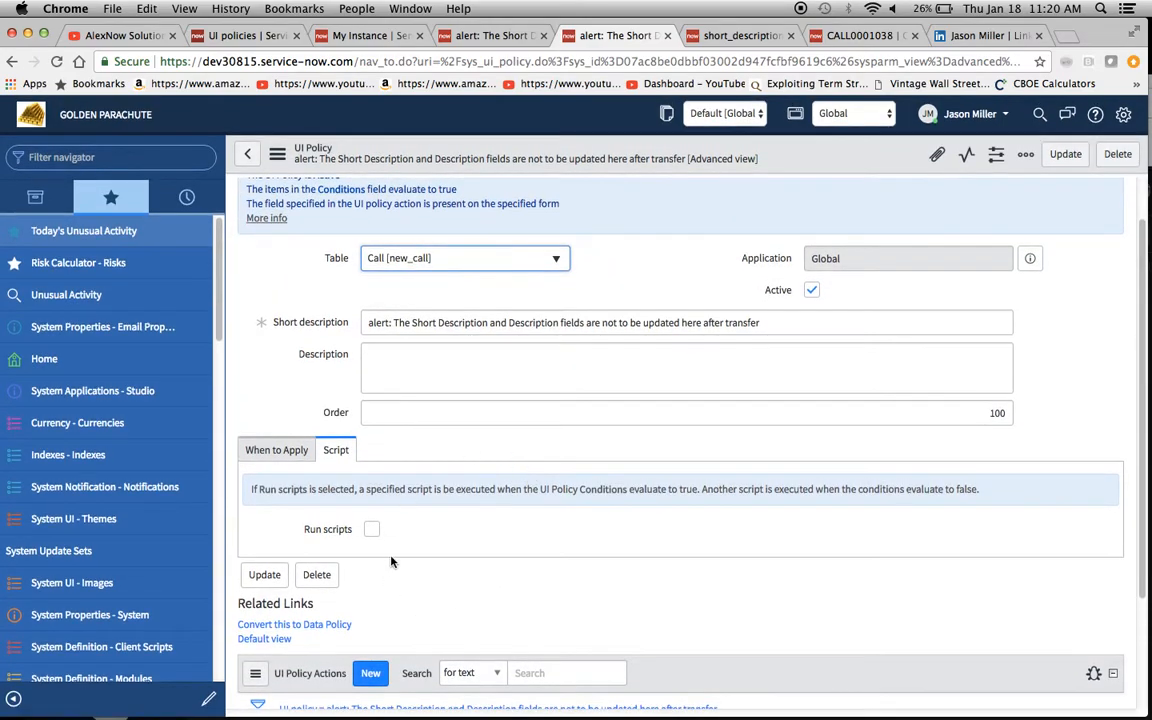
{"action": "left_click", "coordinate": [371, 530]}
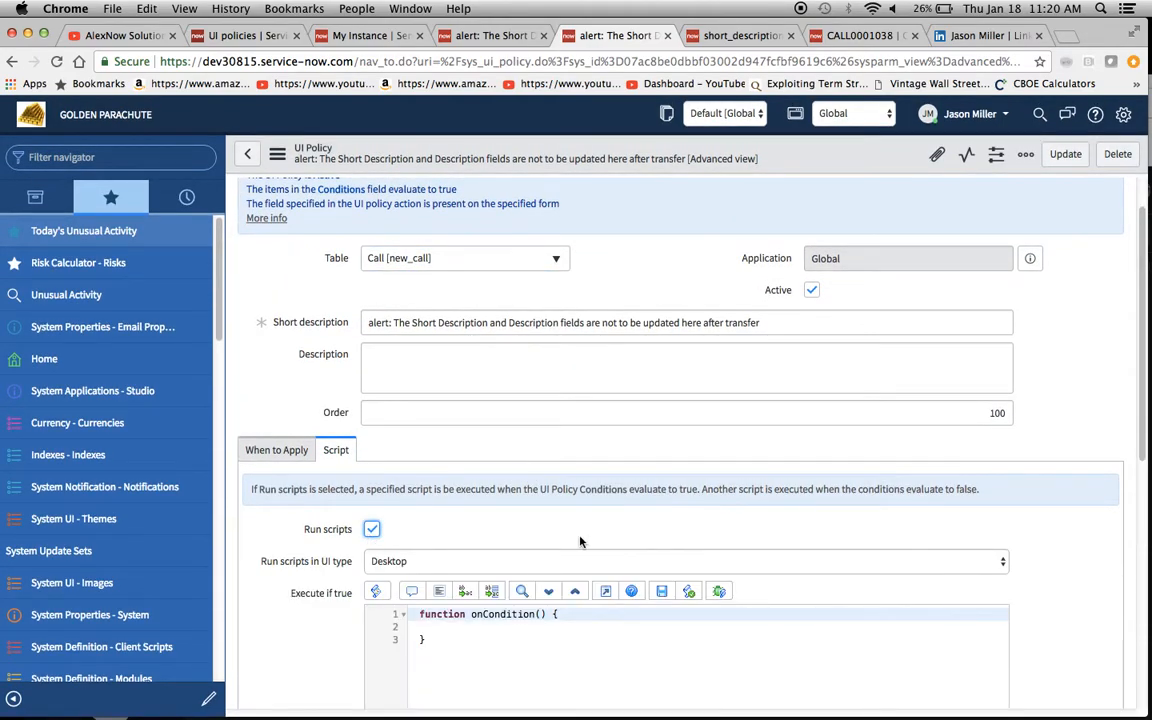
{"action": "scroll", "coordinate": [580, 540], "scroll_direction": "down", "scroll_amount": 2}
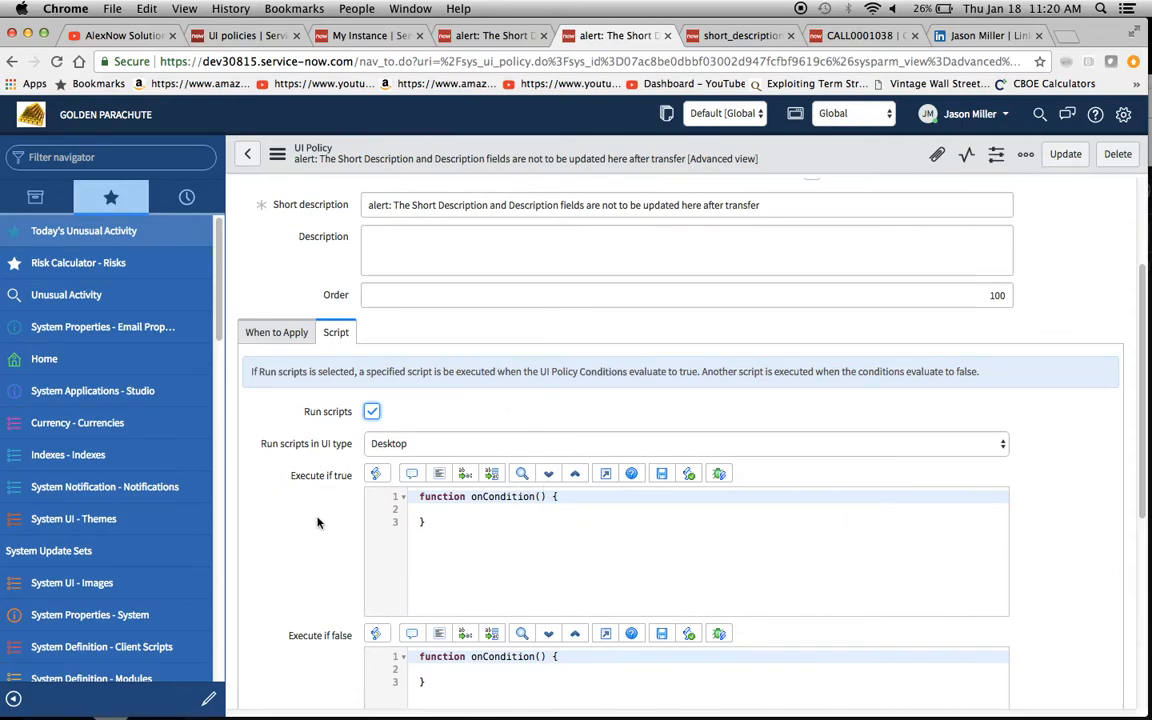
{"action": "scroll", "coordinate": [300, 490], "scroll_direction": "down", "scroll_amount": 2}
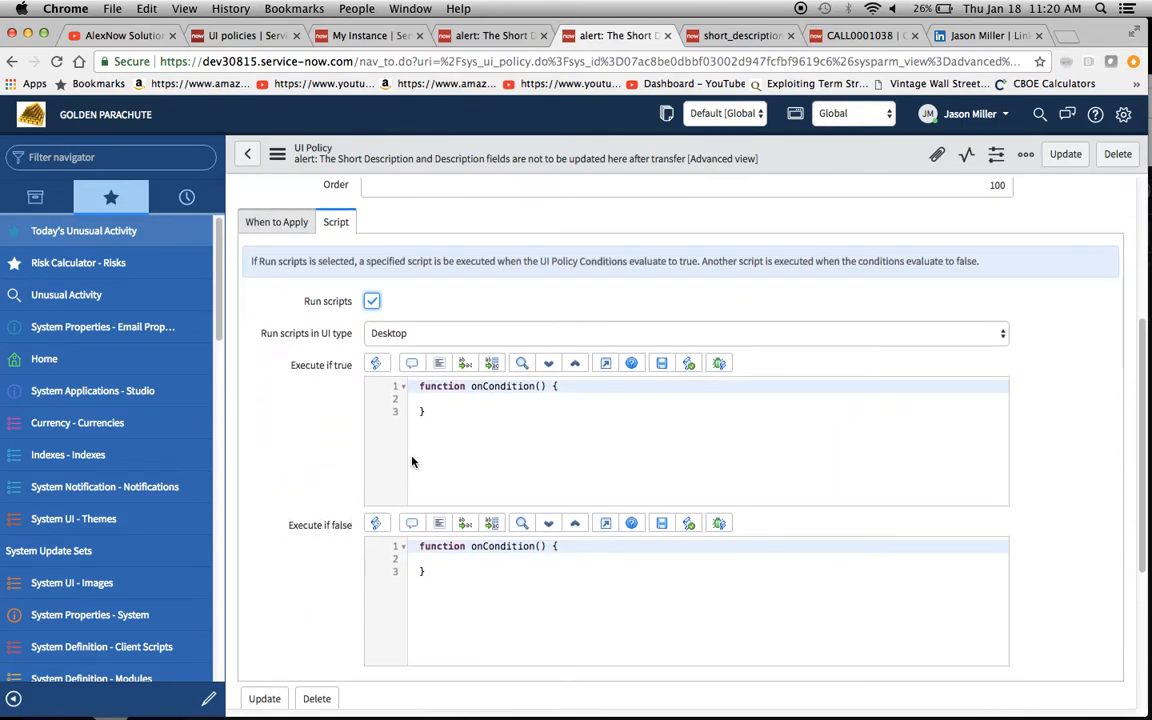
Copy the whole Execute if true script from the deactivated alert policy and check that policy's conditions.
{"action": "left_click", "coordinate": [490, 35]}
{"action": "scroll", "coordinate": [451, 483], "scroll_direction": "down", "scroll_amount": 2}
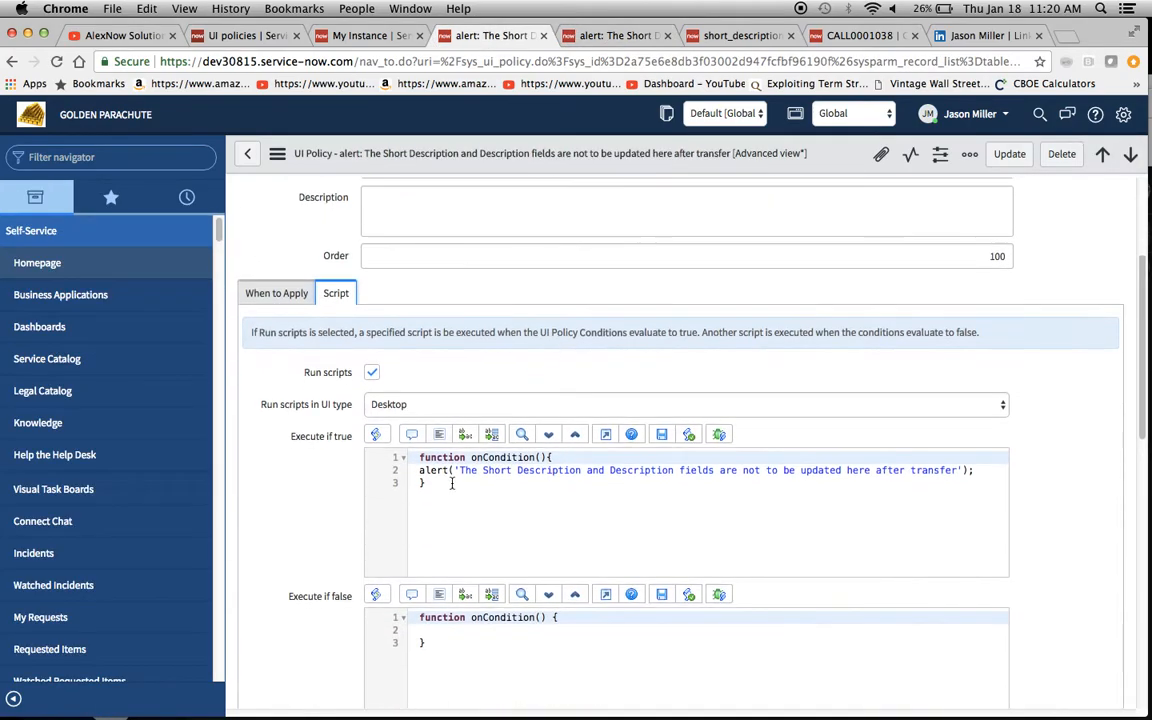
{"action": "left_click_drag", "start_coordinate": [432, 482], "coordinate": [391, 455]}
{"action": "key", "text": "super+c"}
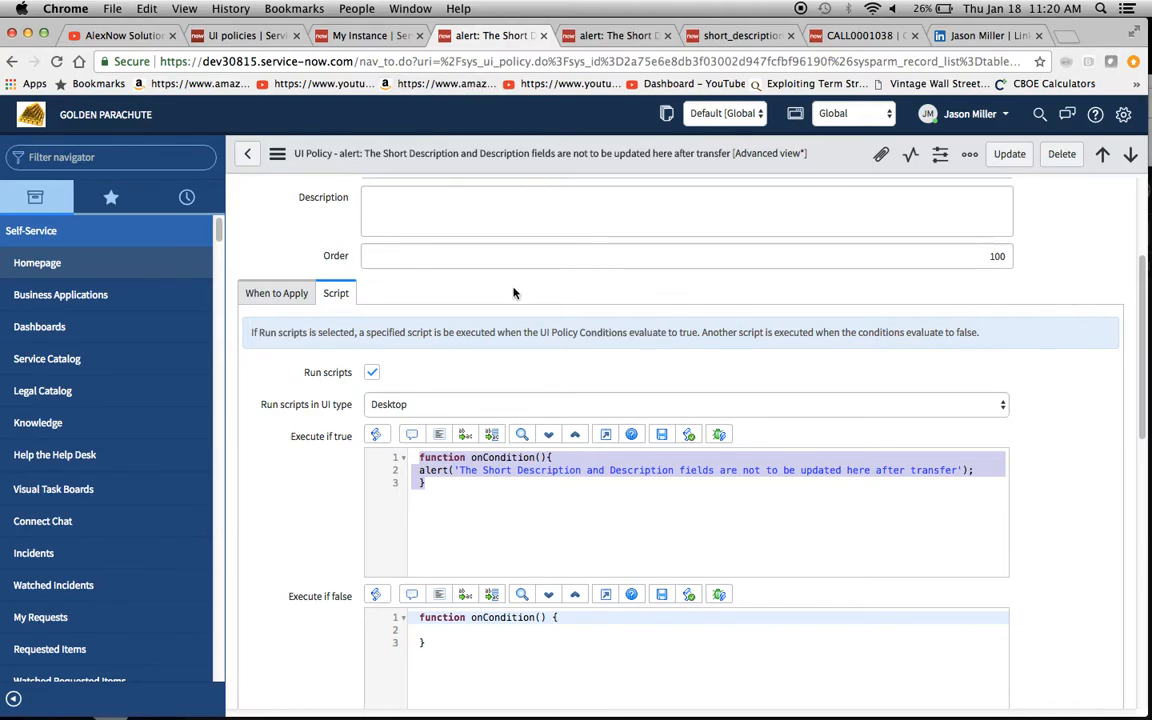
{"action": "scroll", "coordinate": [513, 292], "scroll_direction": "up", "scroll_amount": 5}
{"action": "scroll", "coordinate": [513, 292], "scroll_direction": "down", "scroll_amount": 4}
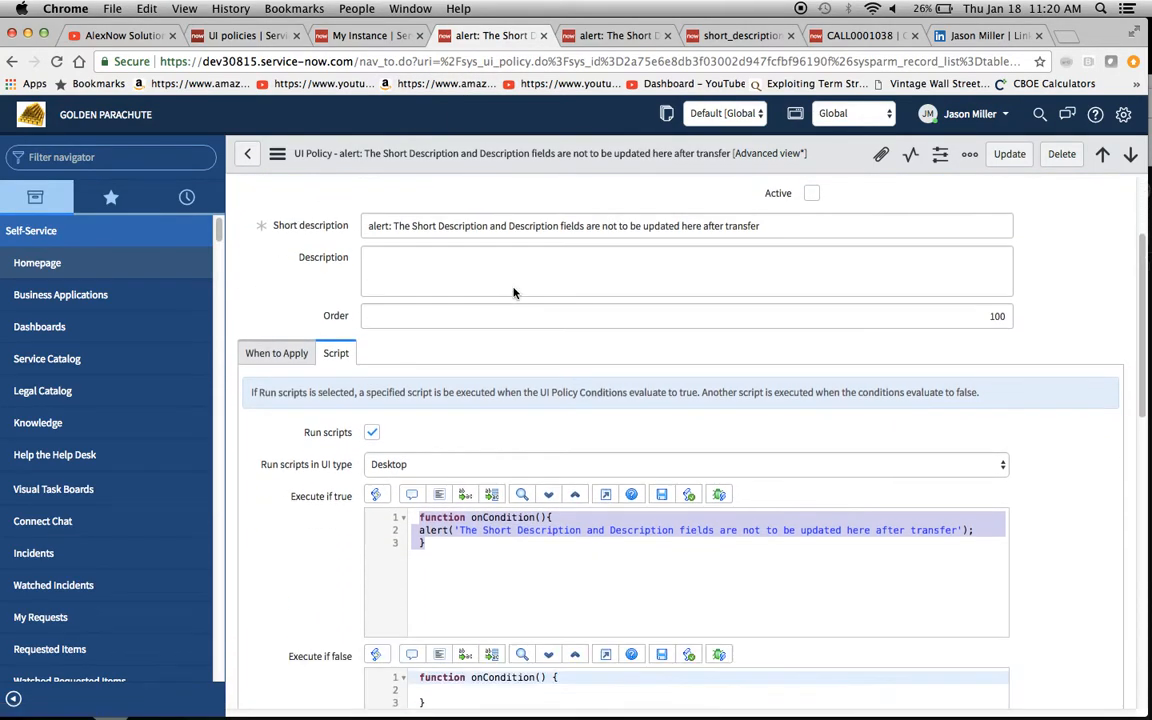
{"action": "left_click", "coordinate": [277, 353]}
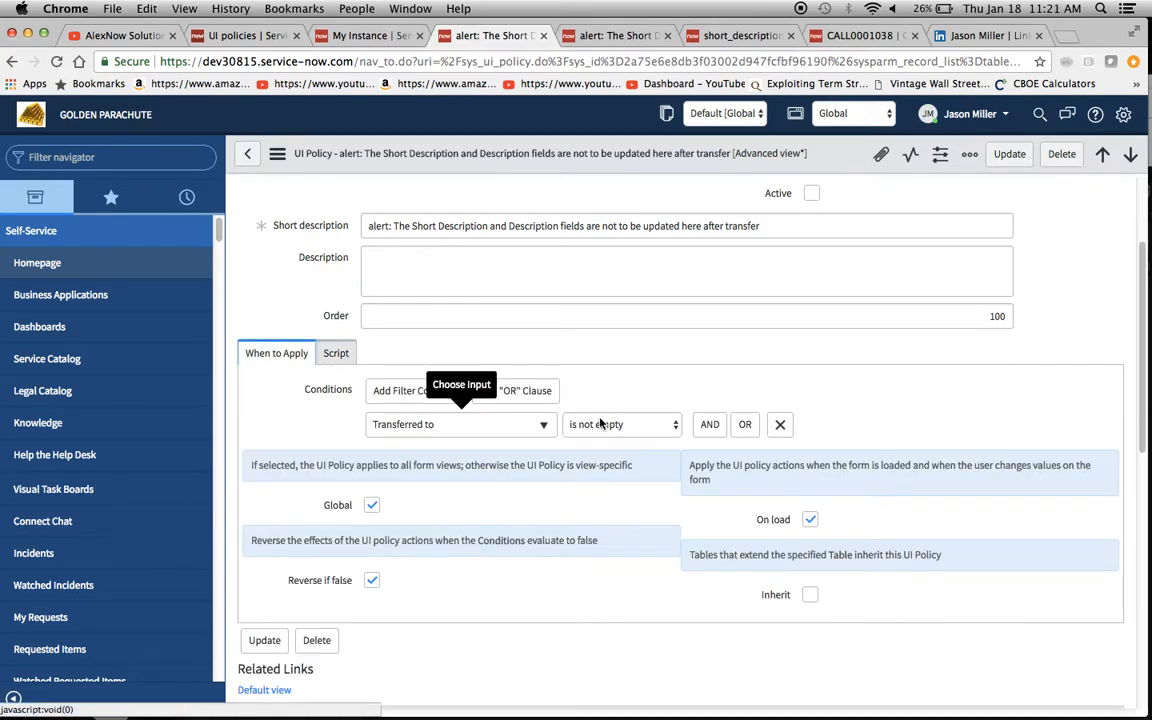
Replace the default Execute if true script in the new alert policy with the script copied from the deactivated policy.
{"action": "left_click", "coordinate": [616, 37]}
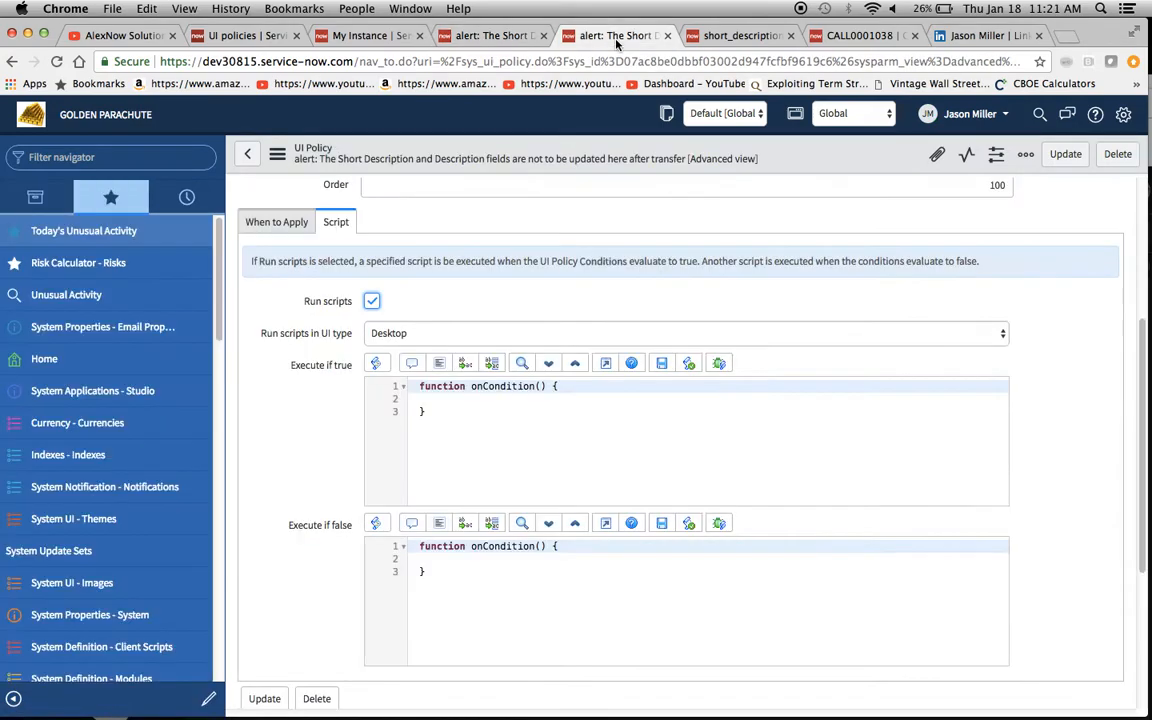
{"action": "scroll", "coordinate": [611, 438], "scroll_direction": "up", "scroll_amount": 2}
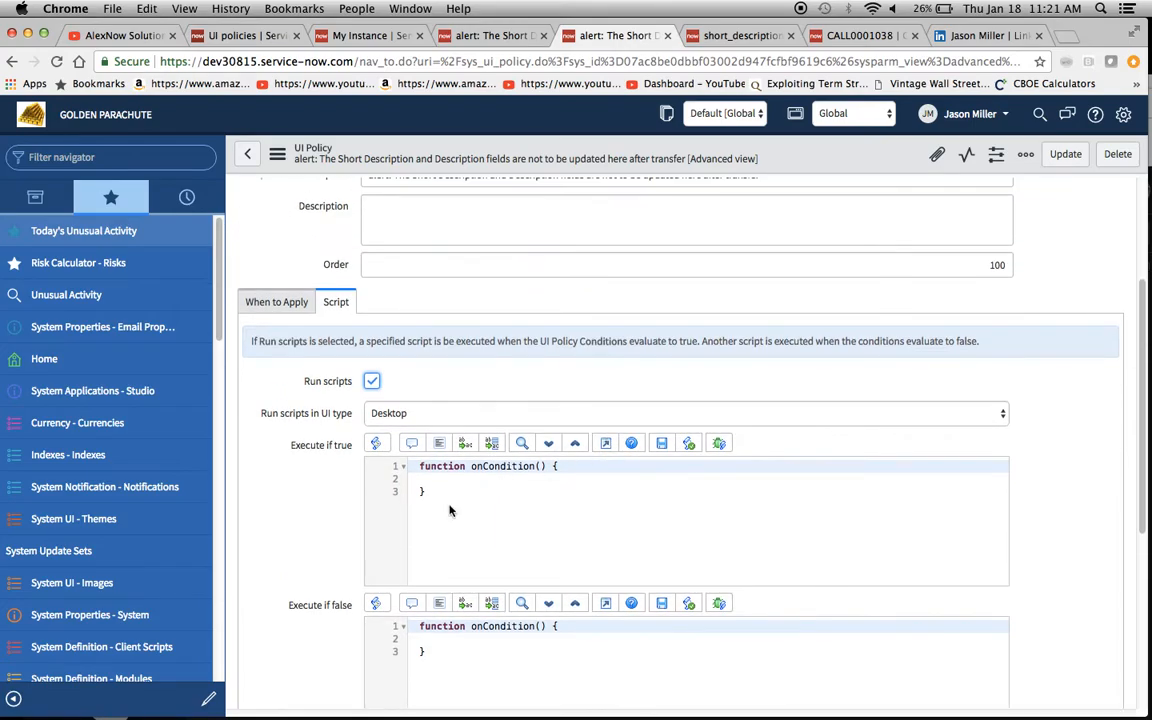
{"action": "left_click_drag", "start_coordinate": [453, 488], "coordinate": [419, 468]}
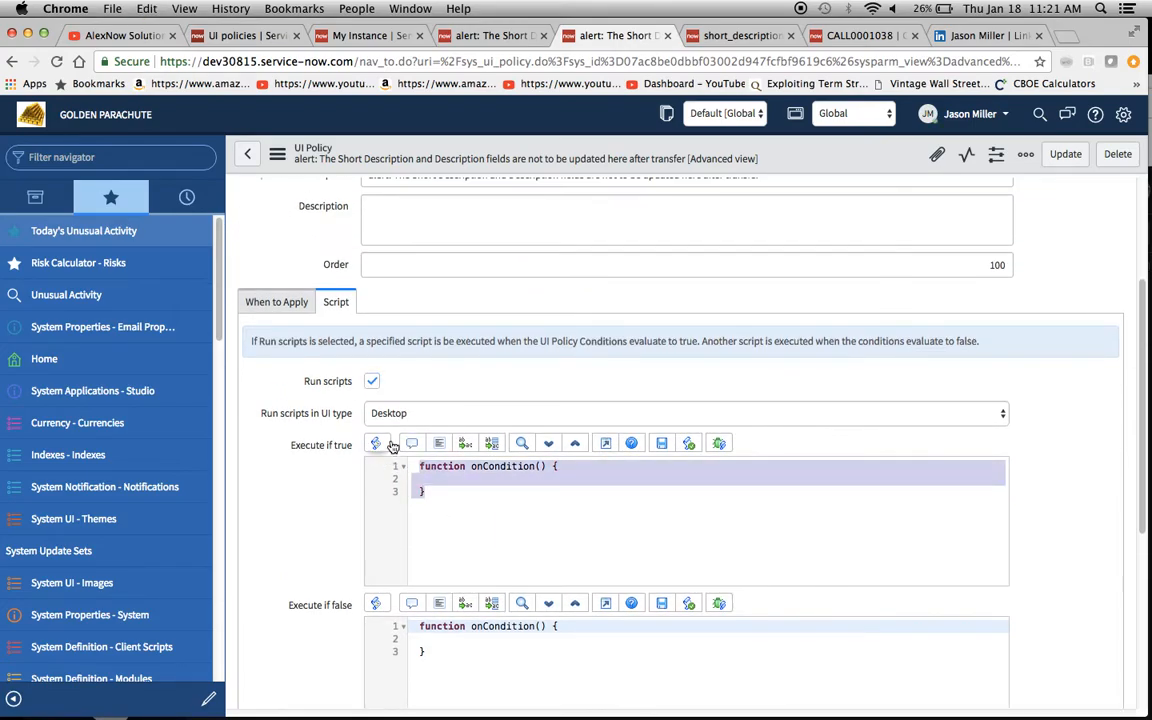
{"action": "key", "text": "super+v"}
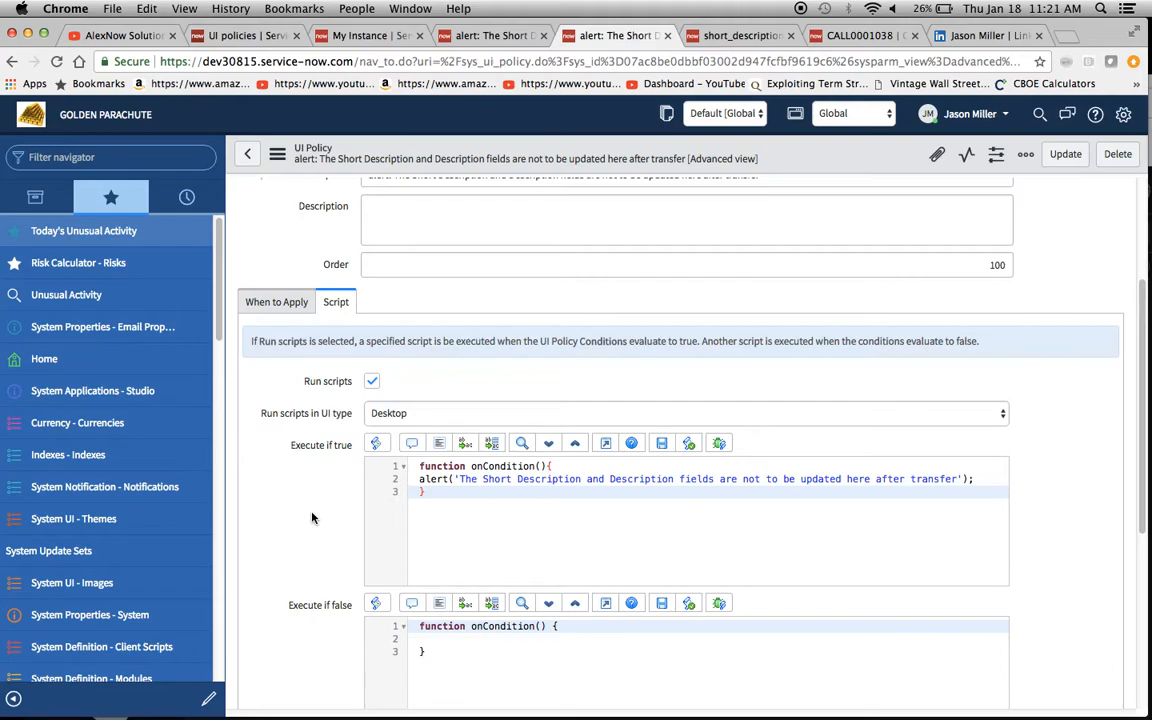
Set the new alert policy's condition to "Transferred to" "is not empty".
{"action": "left_click", "coordinate": [277, 304]}
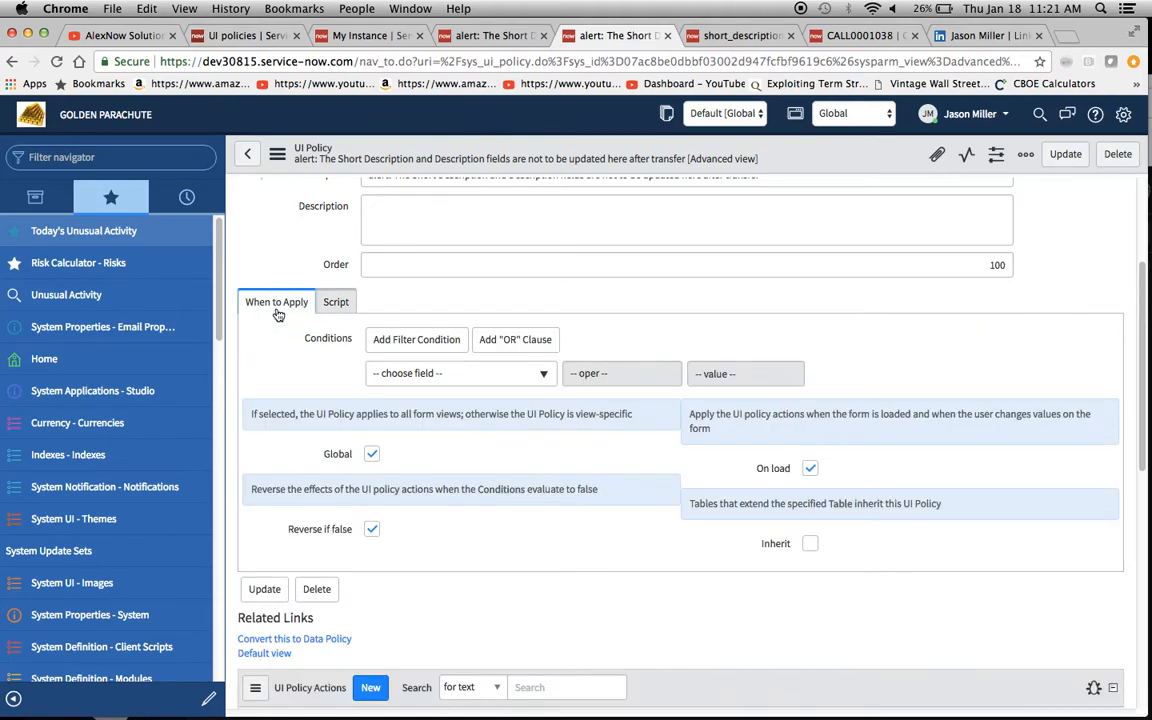
{"action": "left_click", "coordinate": [522, 374]}
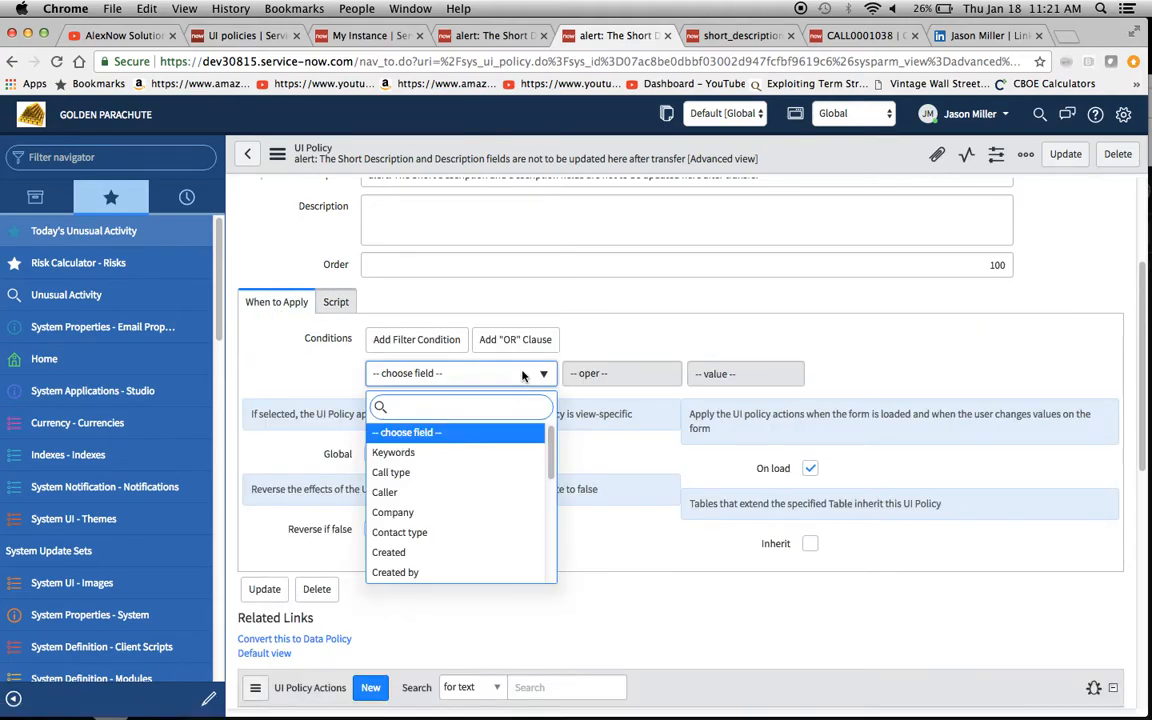
{"action": "type", "text": "tra"}
{"action": "left_click", "coordinate": [437, 431]}
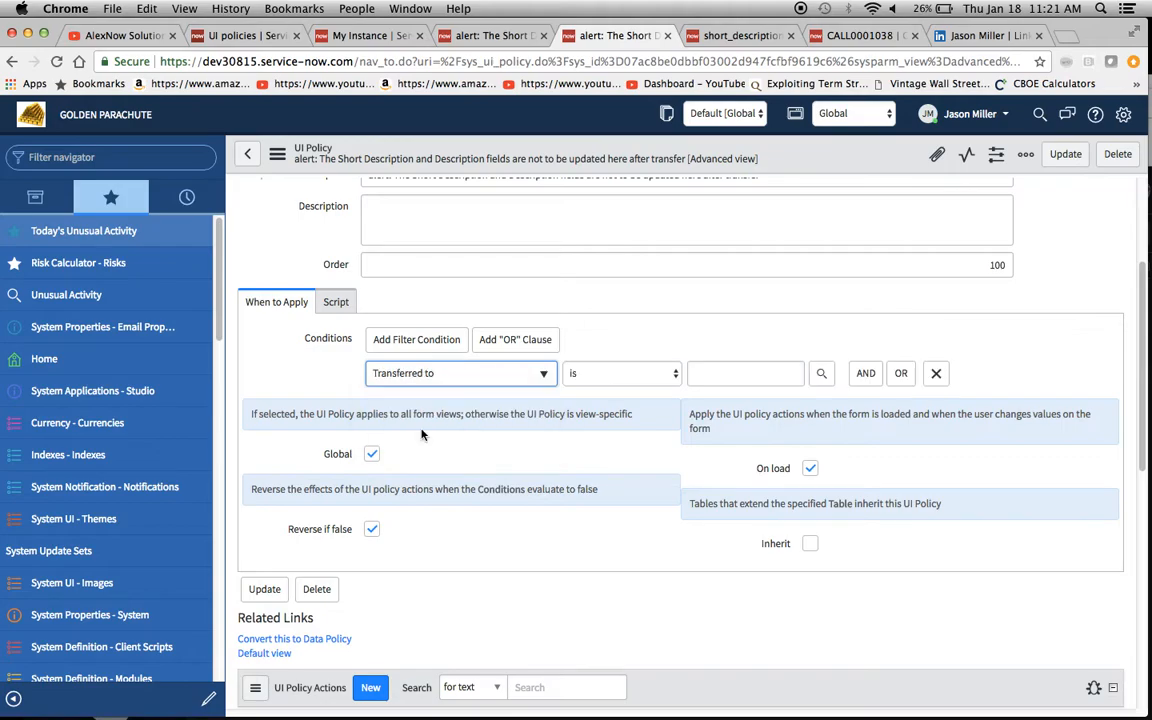
{"action": "left_click", "coordinate": [663, 374]}
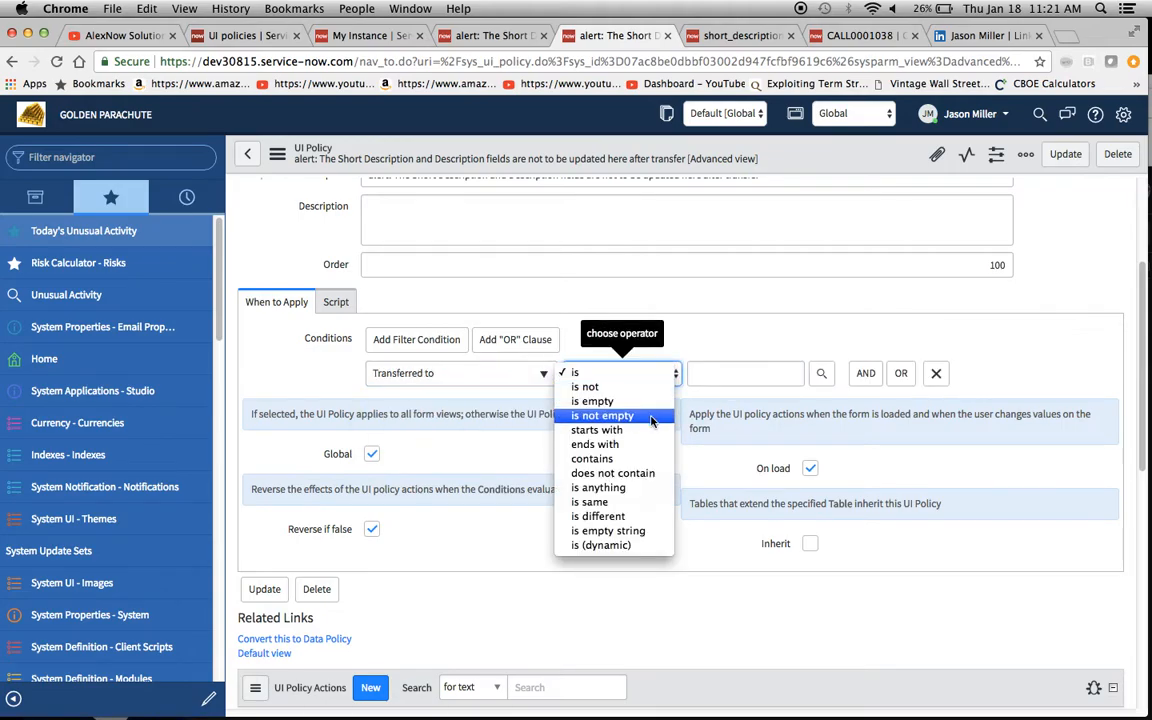
{"action": "left_click", "coordinate": [640, 415]}
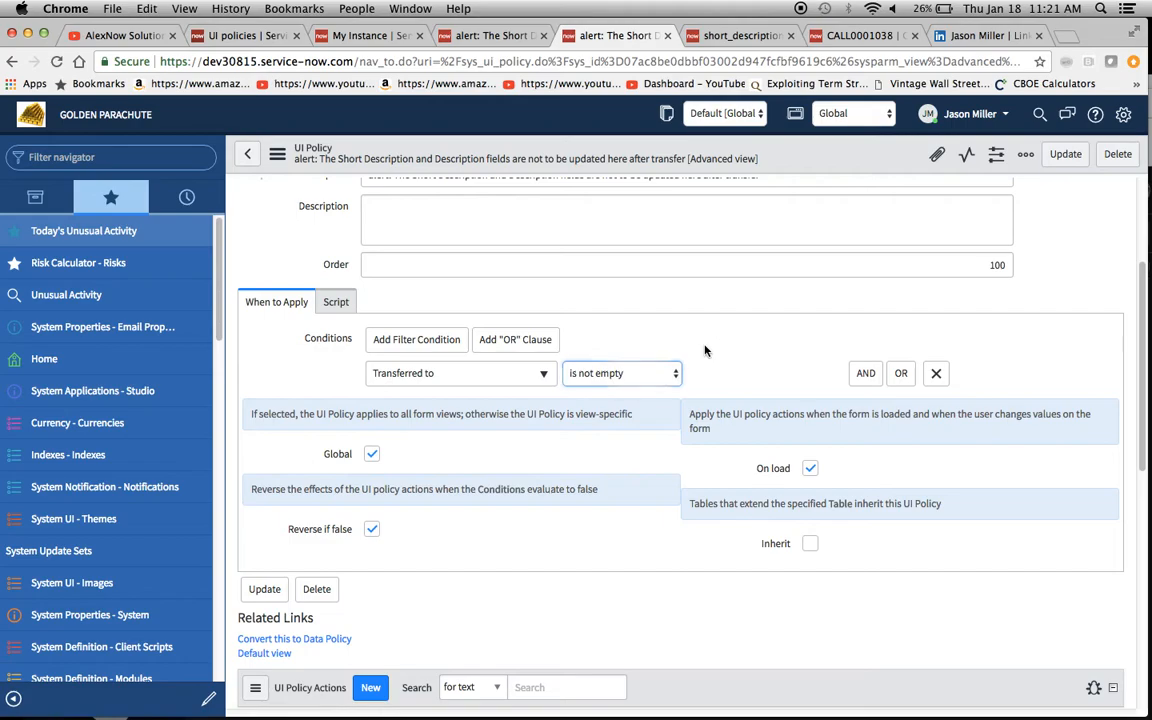
Check the new alert policy's settings and actions list, then save the policy, staying on its record.
{"action": "scroll", "coordinate": [483, 535], "scroll_direction": "down", "scroll_amount": 3}
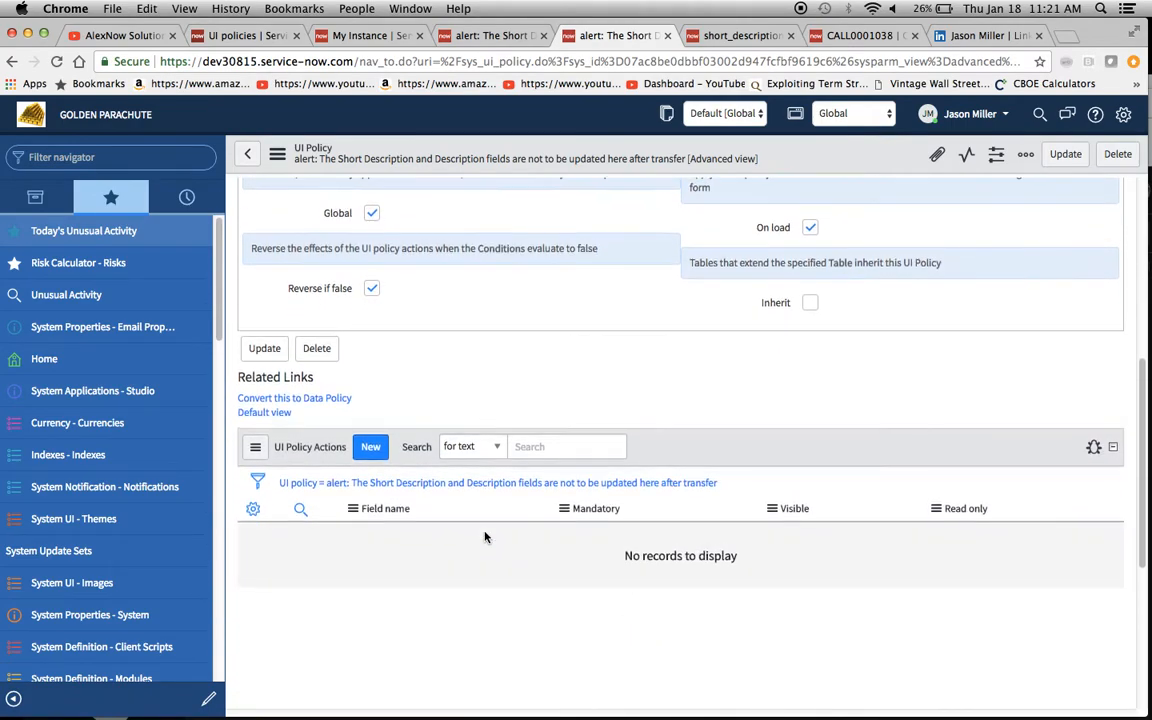
{"action": "scroll", "coordinate": [483, 535], "scroll_direction": "up", "scroll_amount": 7}
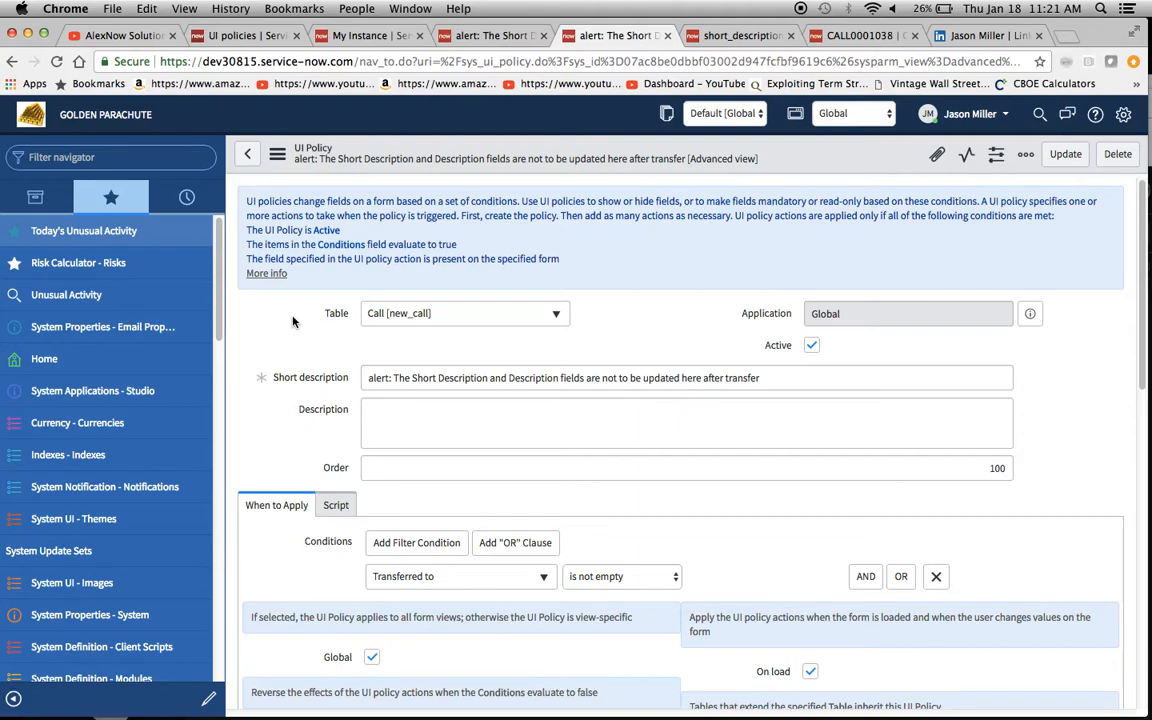
{"action": "left_click", "coordinate": [277, 153]}
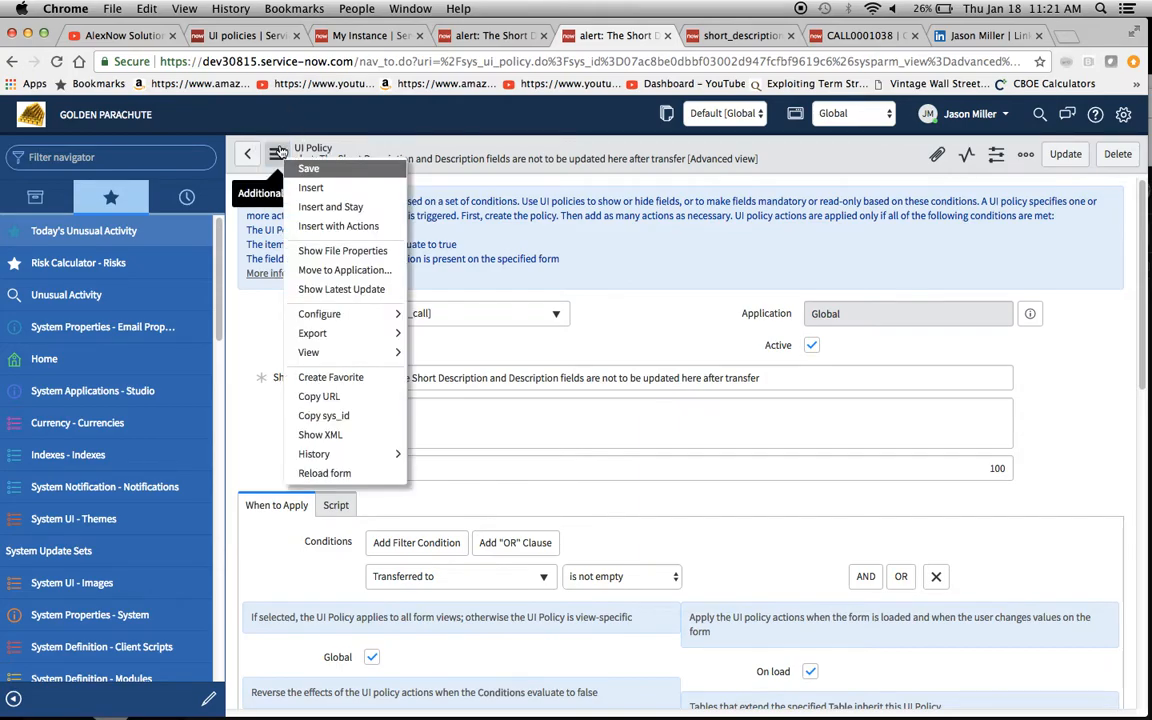
{"action": "left_click", "coordinate": [329, 172]}
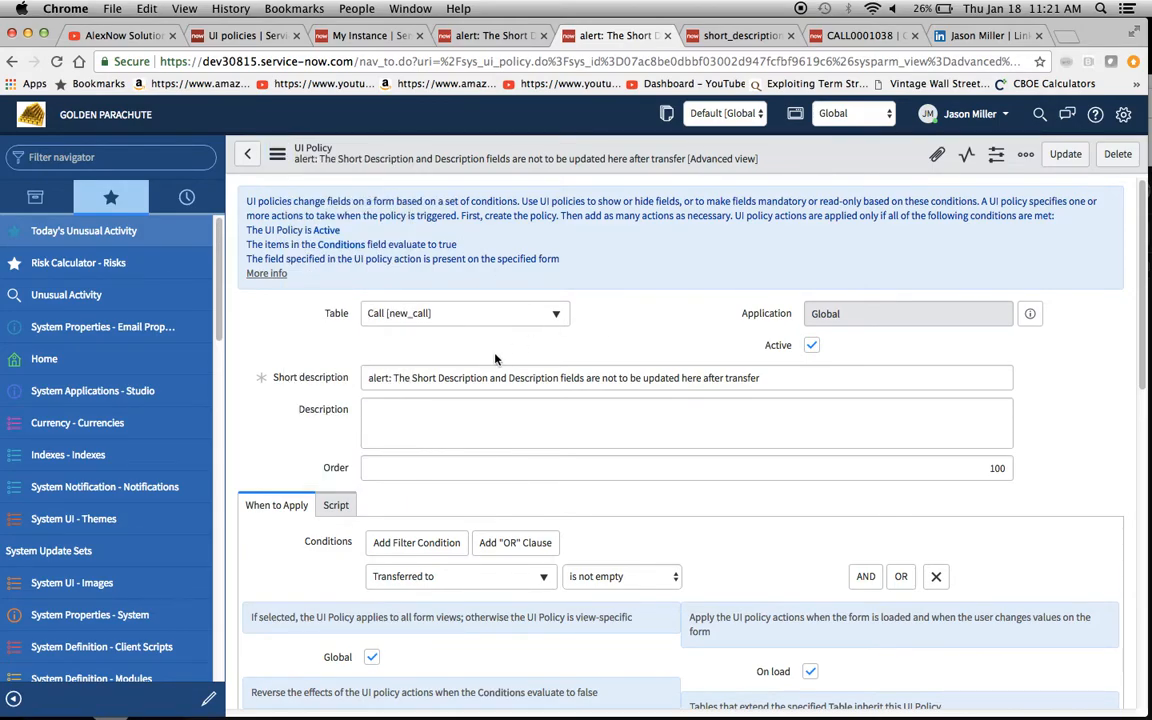
{"action": "left_click", "coordinate": [277, 153]}
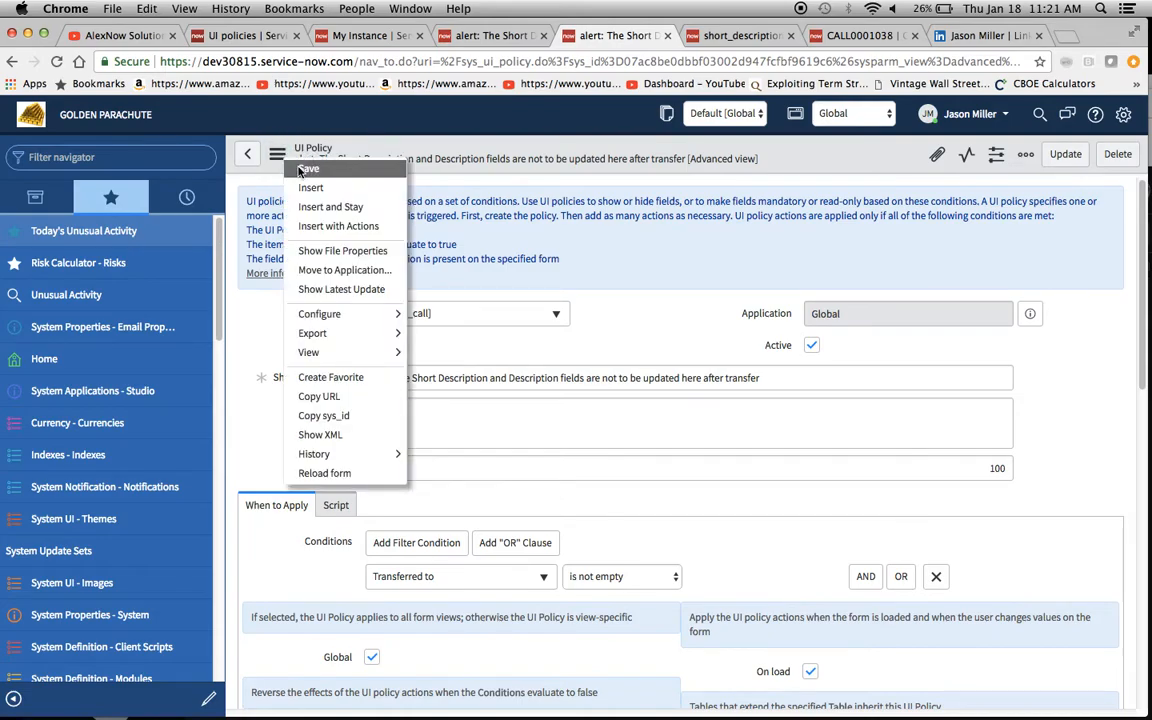
{"action": "left_click", "coordinate": [300, 171]}
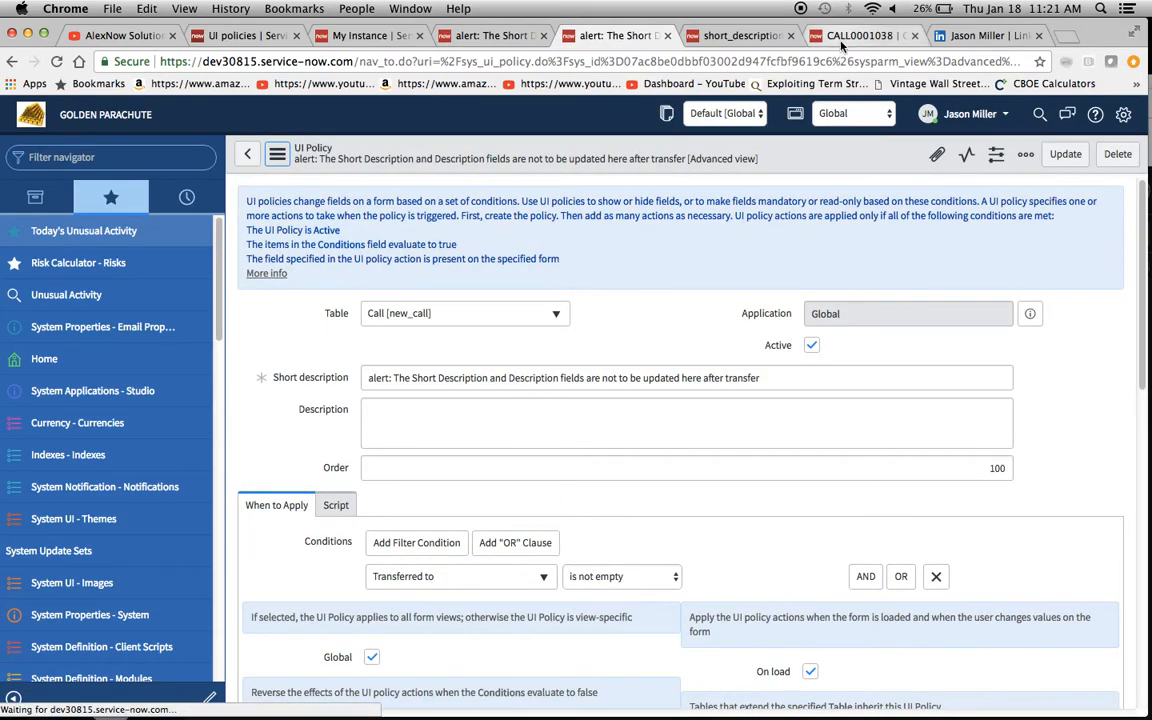
Go back to the blank new Call record and reload its form.
{"action": "left_click", "coordinate": [841, 44]}
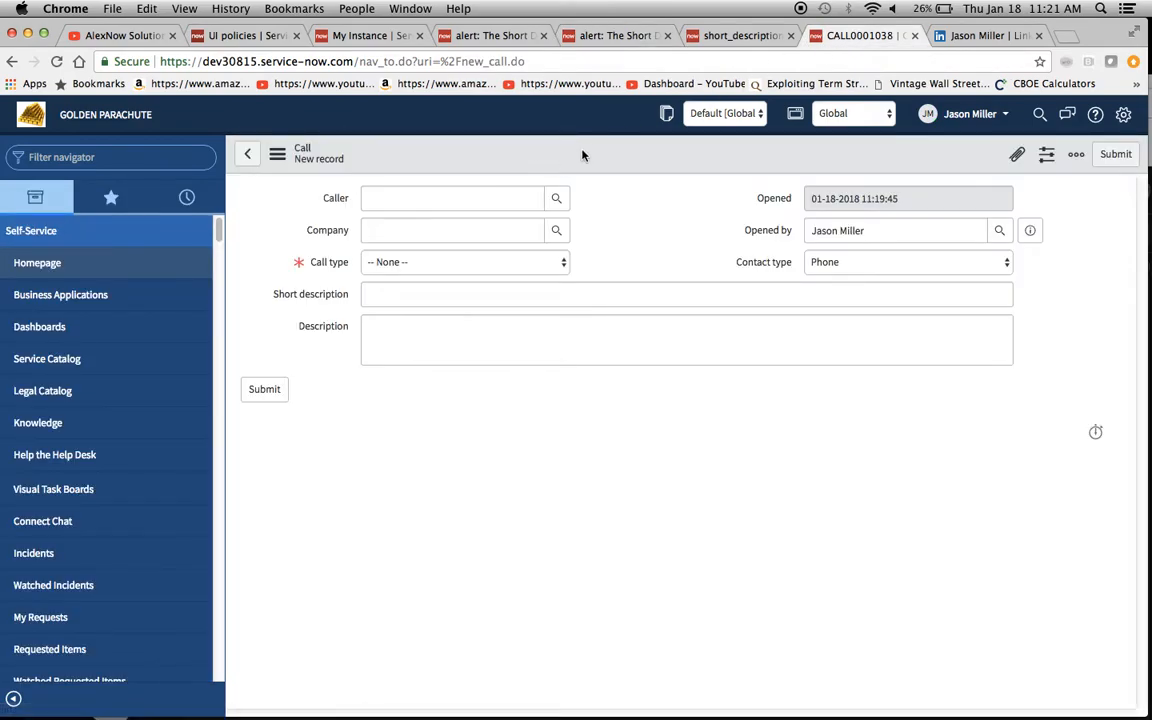
{"action": "right_click", "coordinate": [582, 154]}
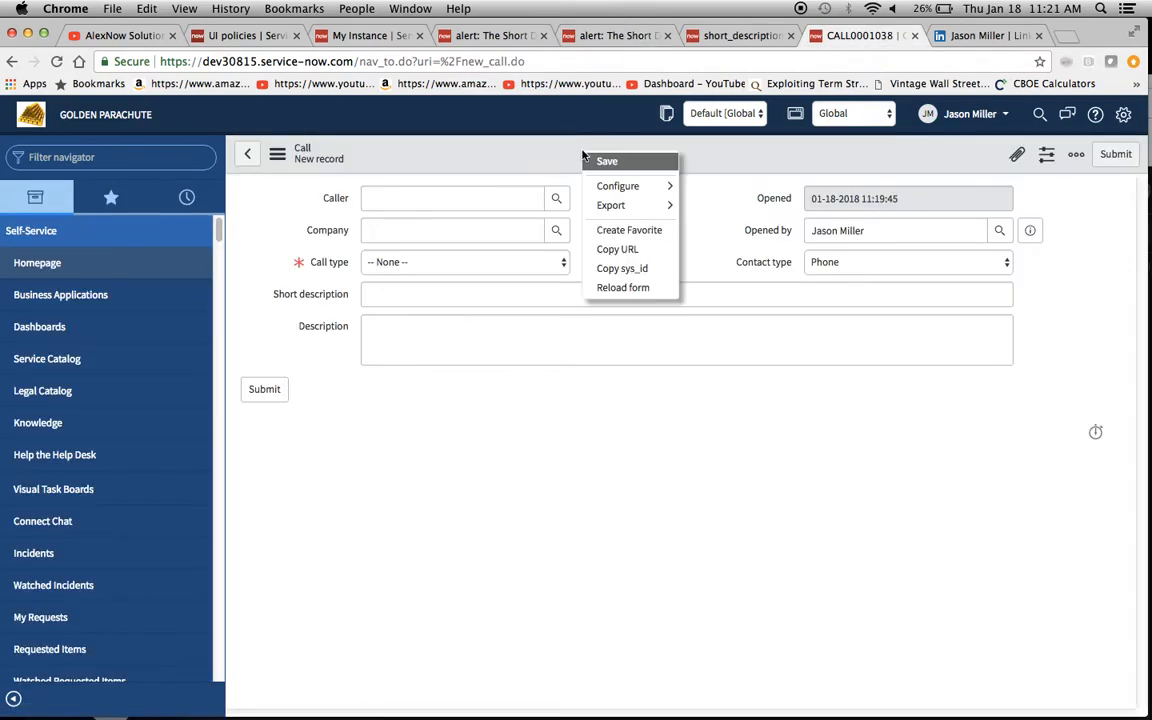
{"action": "left_click", "coordinate": [620, 288]}
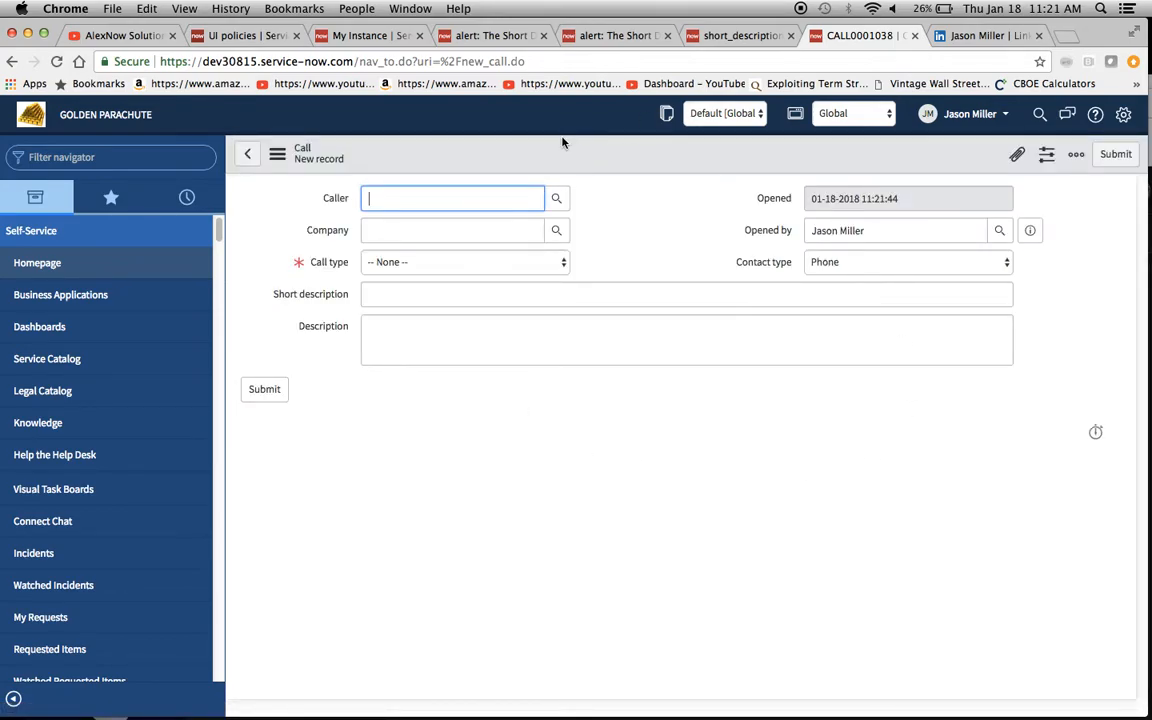
{"action": "left_click", "coordinate": [668, 221]}
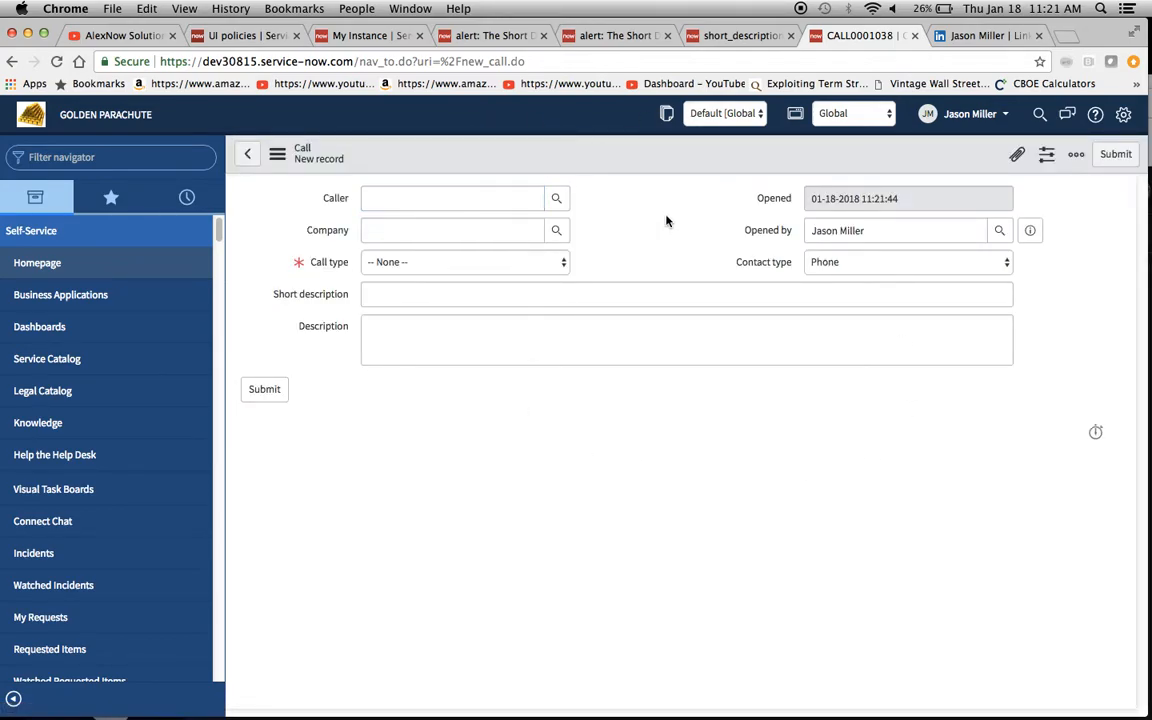
Fill in the call with the ACME France caller, call type Incident, short description "Test for" plus the caller's first name, and description "Test explained.".
{"action": "left_click", "coordinate": [446, 204]}
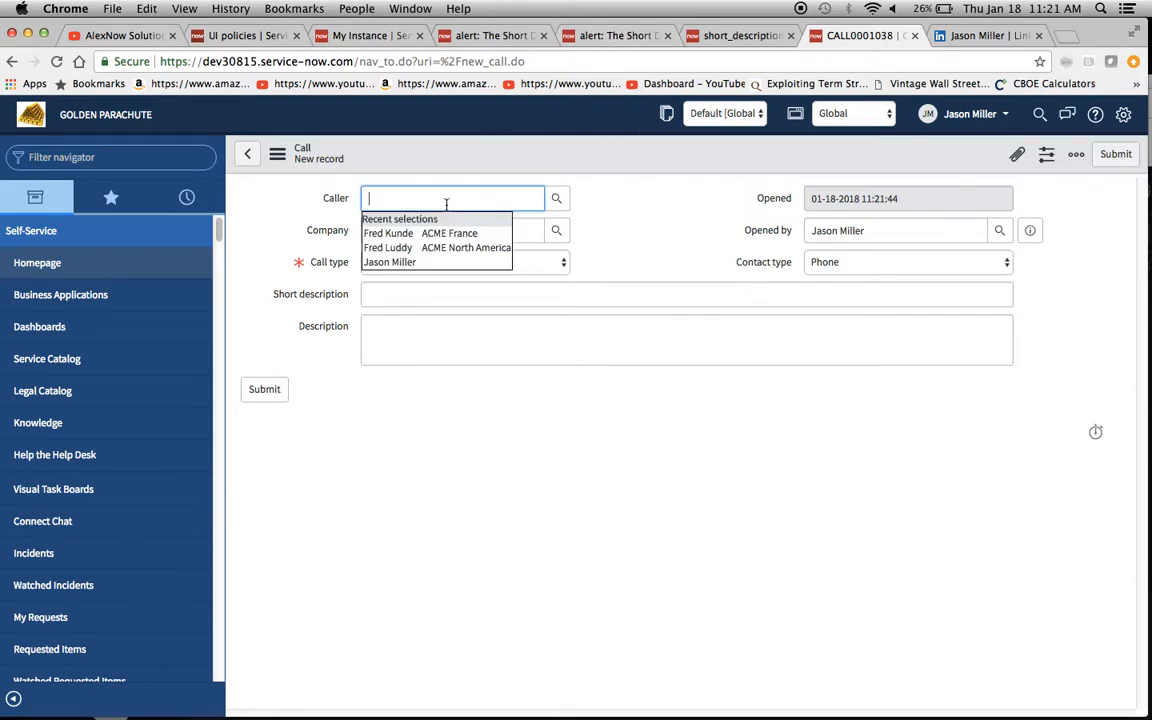
{"action": "left_click", "coordinate": [442, 233]}
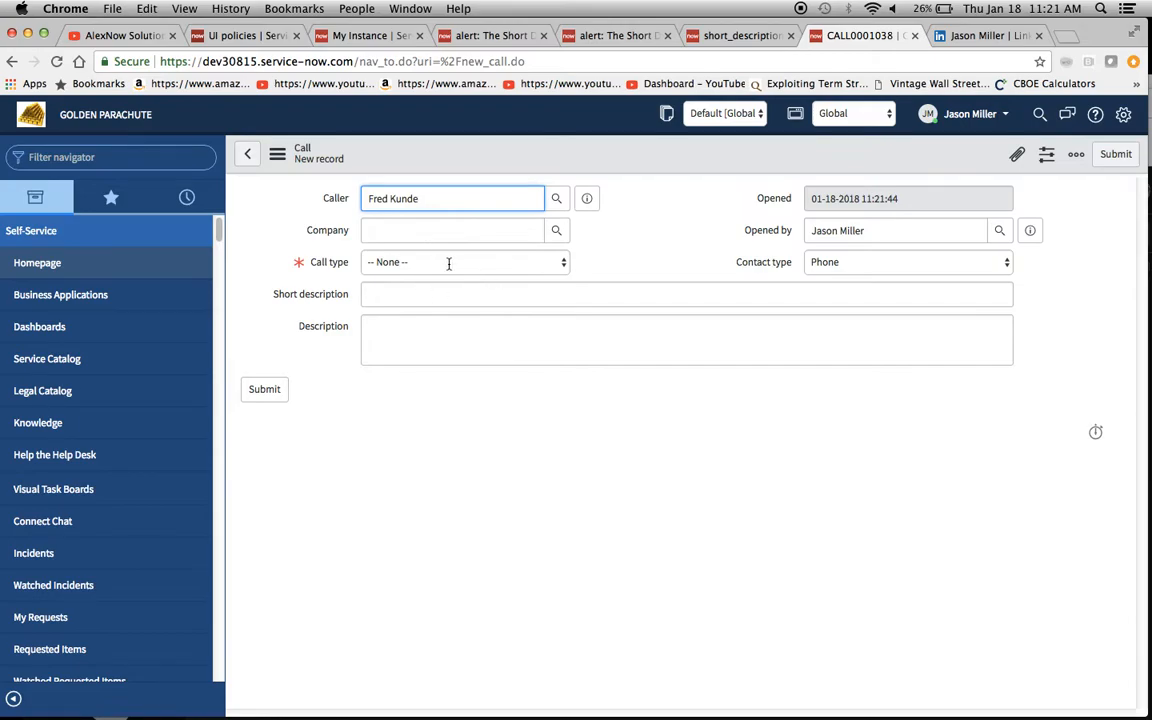
{"action": "left_click", "coordinate": [447, 262]}
{"action": "left_click", "coordinate": [447, 274]}
{"action": "left_click", "coordinate": [489, 300]}
{"action": "type", "text": "Test for Fred"}
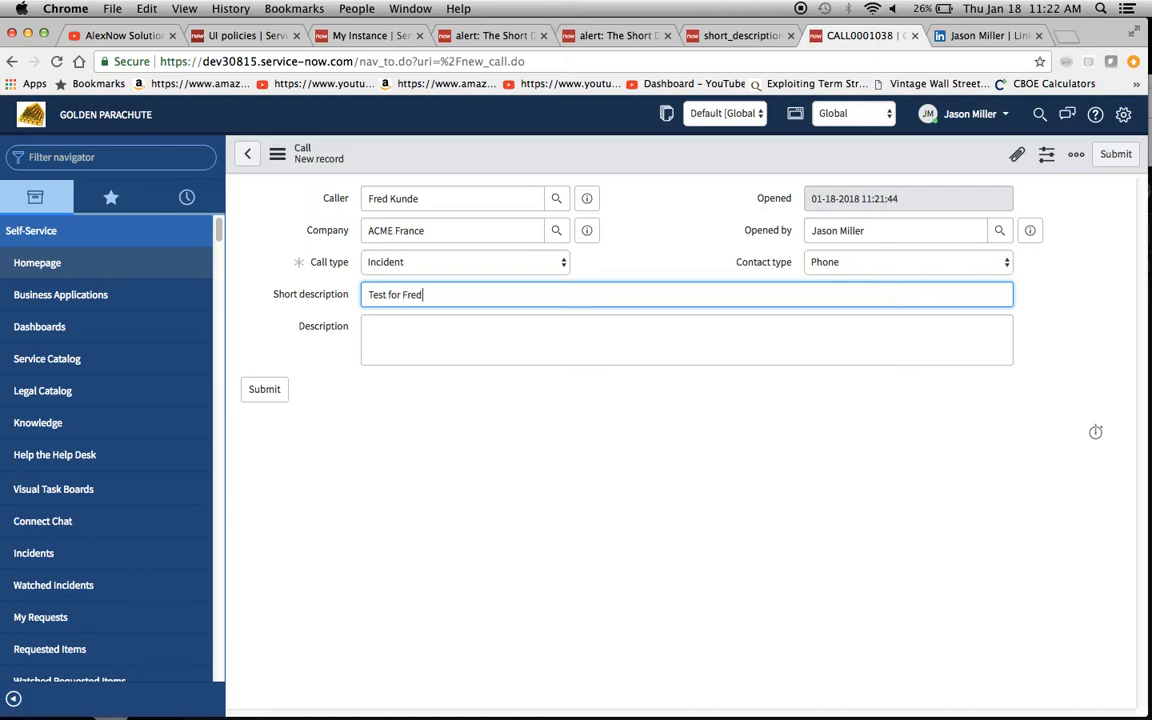
{"action": "left_click", "coordinate": [469, 351]}
{"action": "type", "text": "Test explained."}
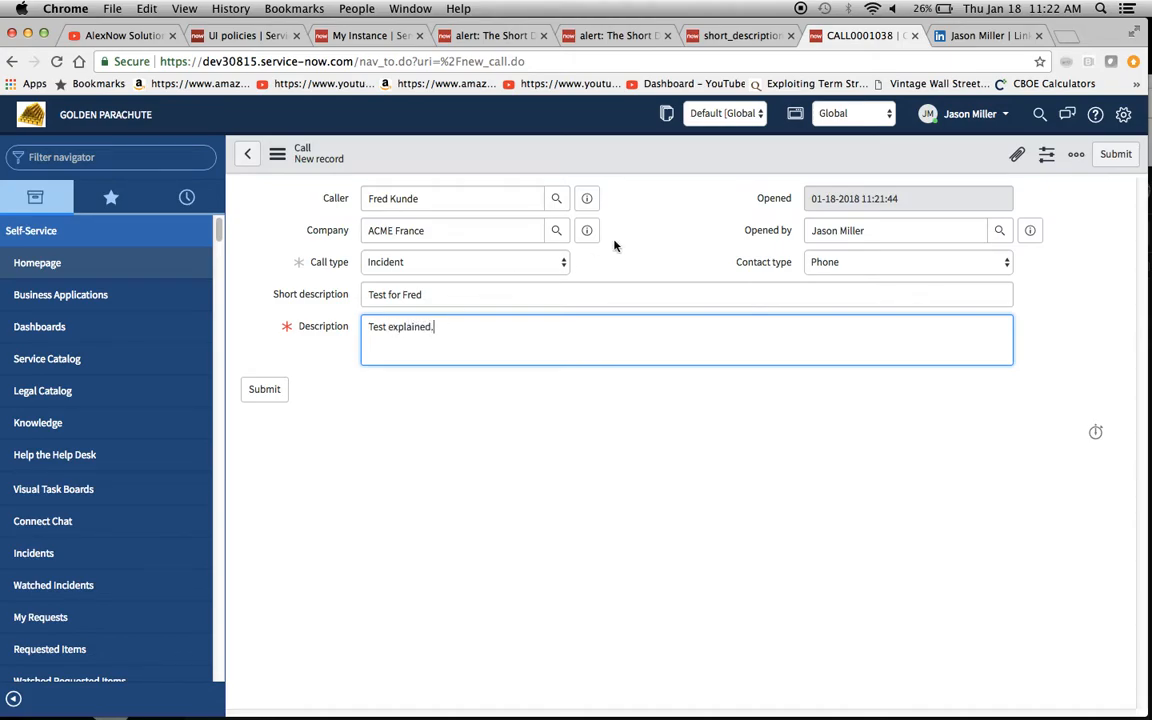
Save the completed test call to trigger the transfer alert and dismiss the alert message.
{"action": "left_click", "coordinate": [551, 217]}
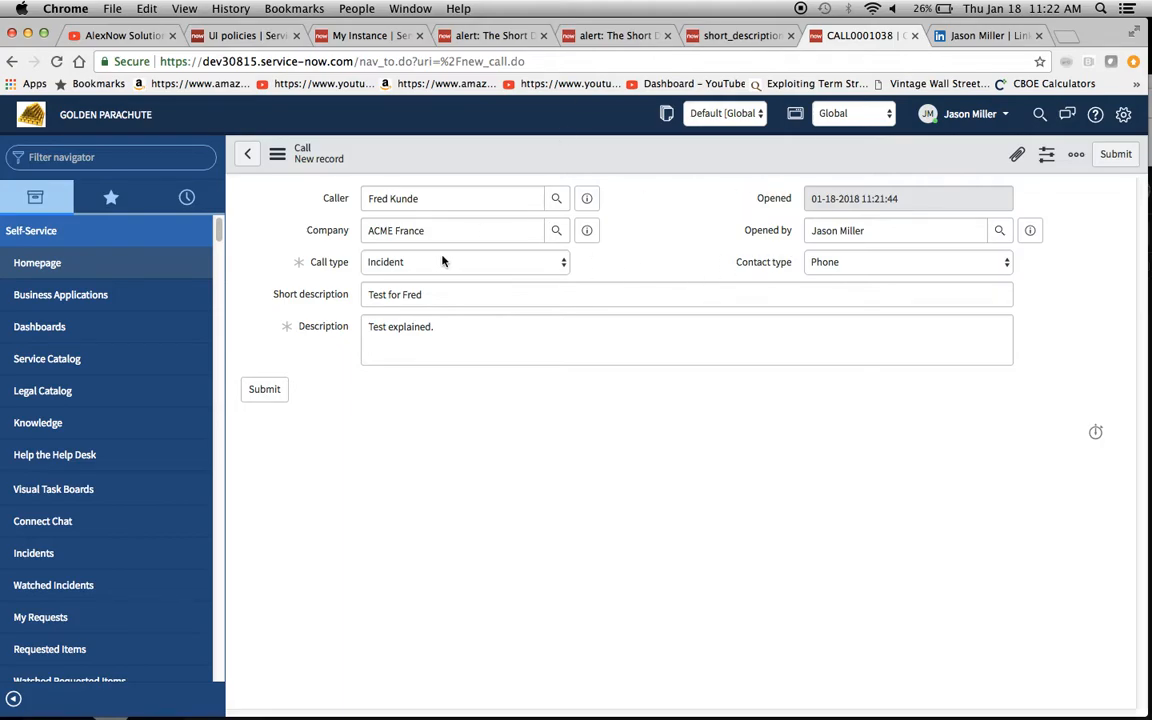
{"action": "left_click", "coordinate": [277, 158]}
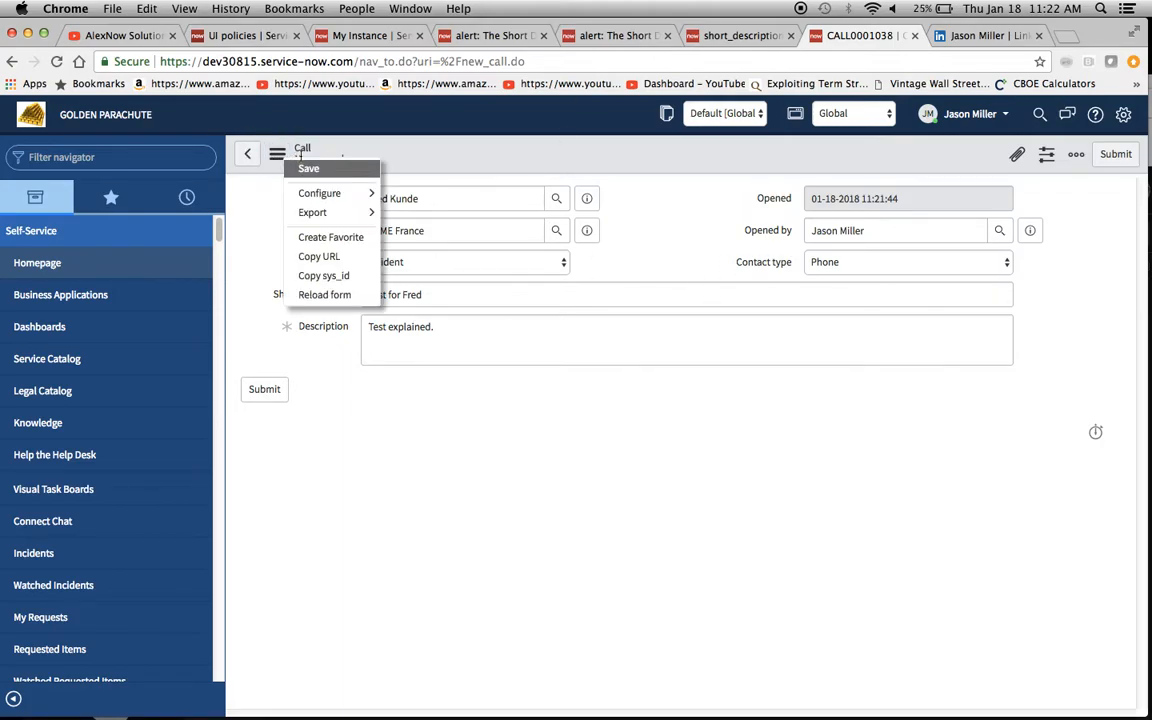
{"action": "left_click", "coordinate": [307, 170]}
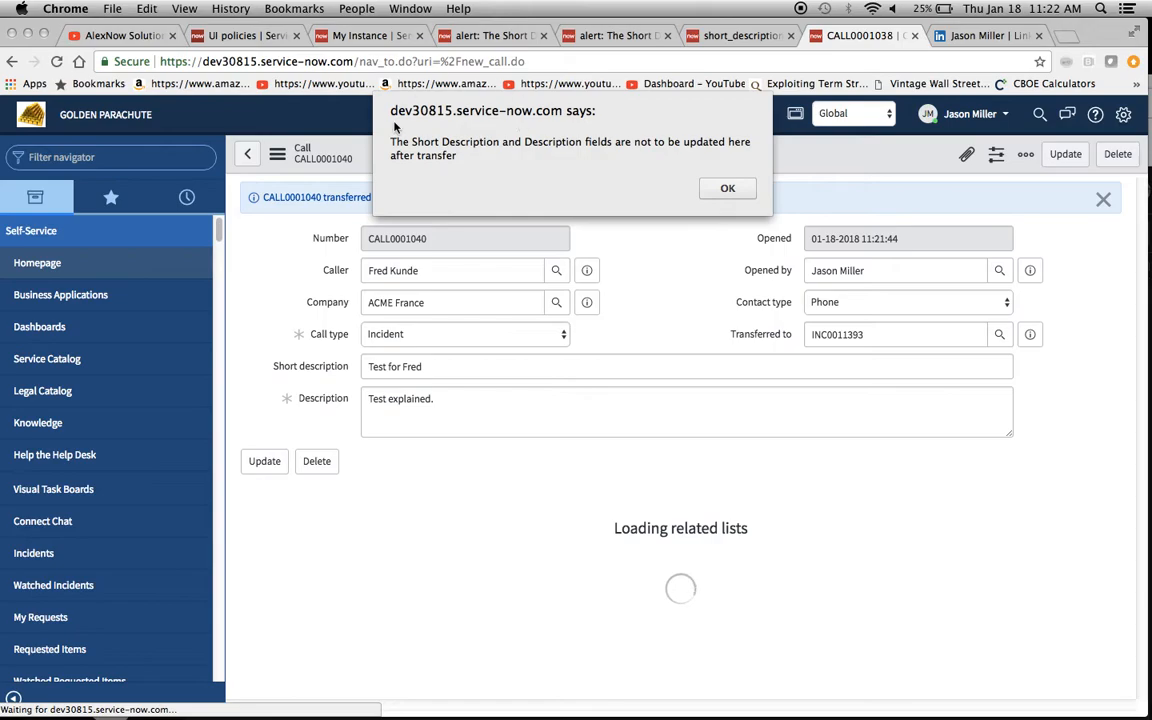
{"action": "left_click", "coordinate": [728, 188]}
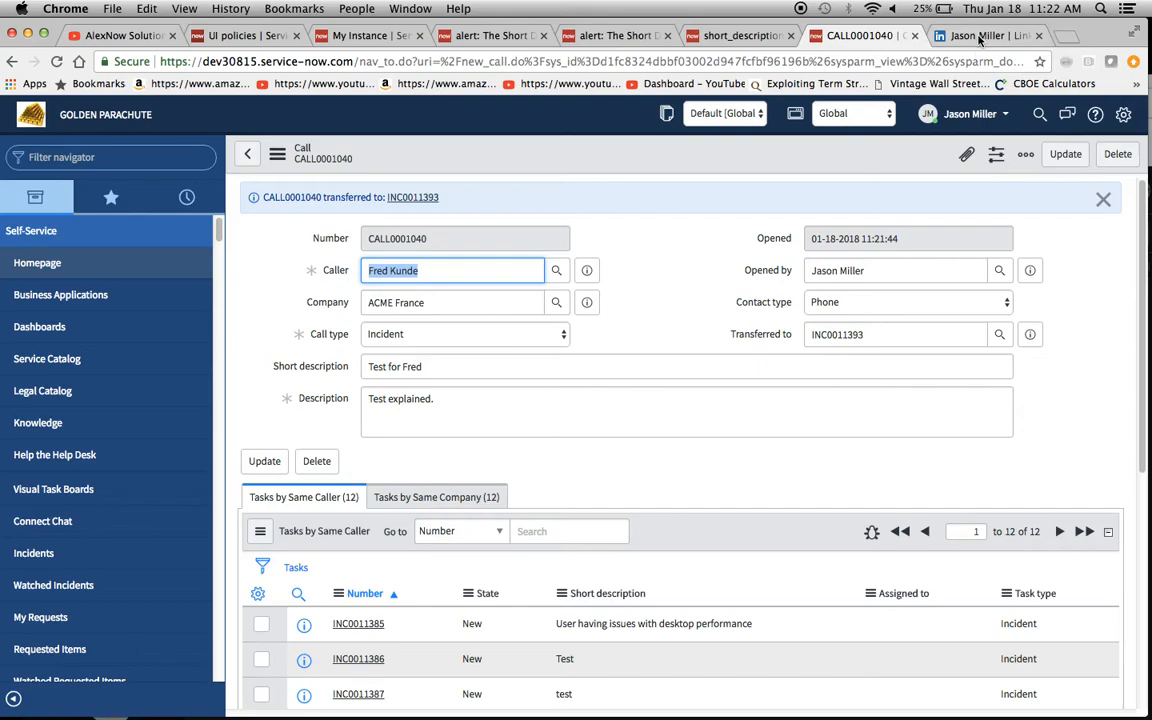
Switch to the presenter's LinkedIn profile page.
{"action": "left_click", "coordinate": [983, 36]}
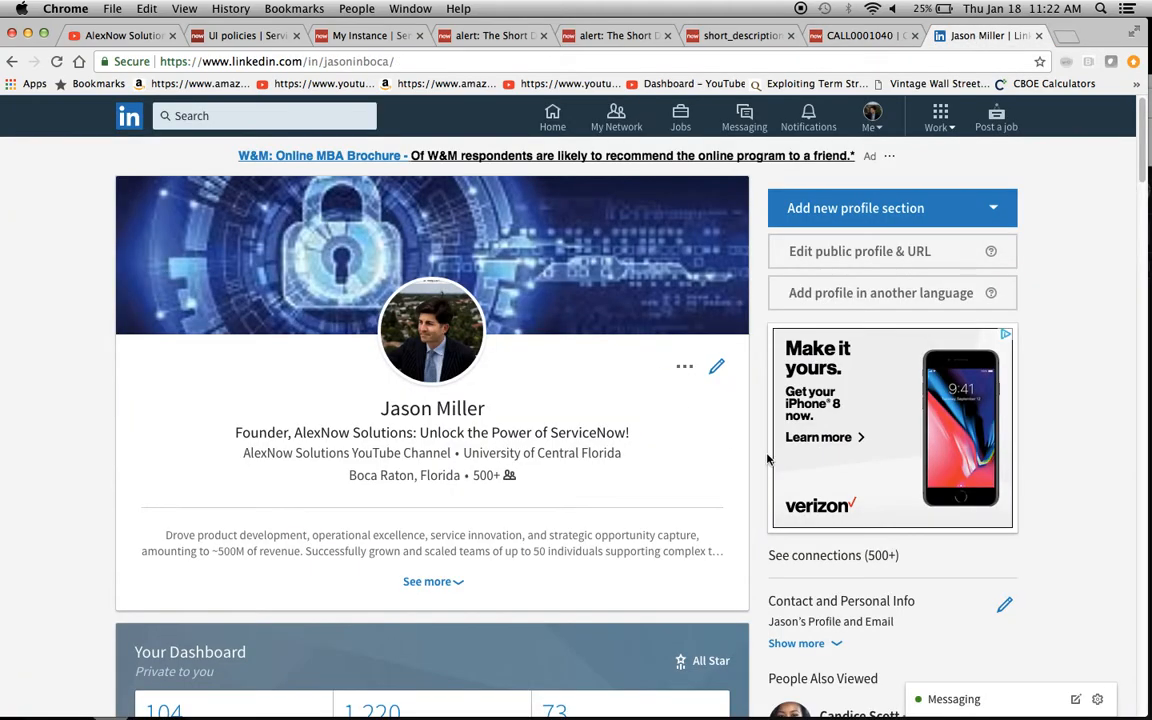